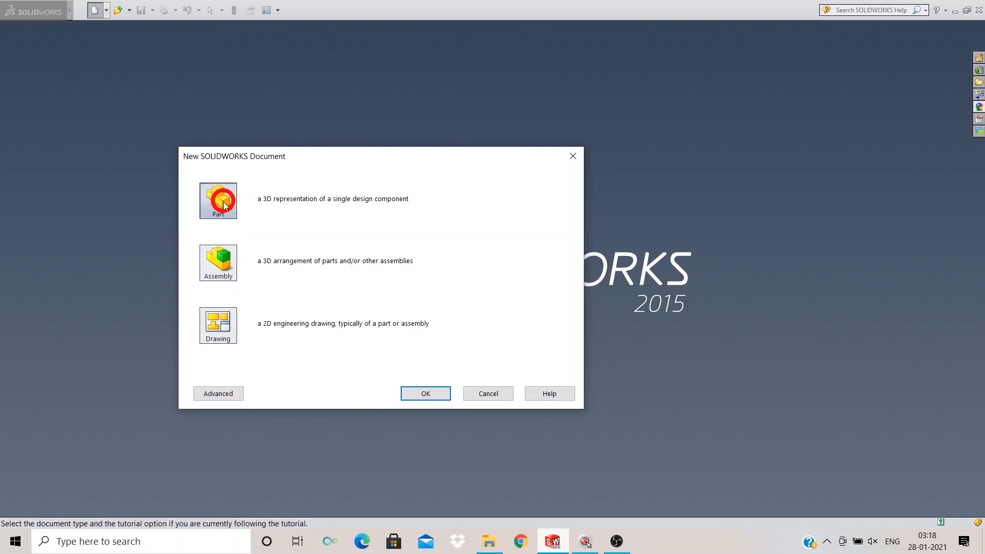
Create a new part document.
{"action": "left_click", "coordinate": [216, 333]}
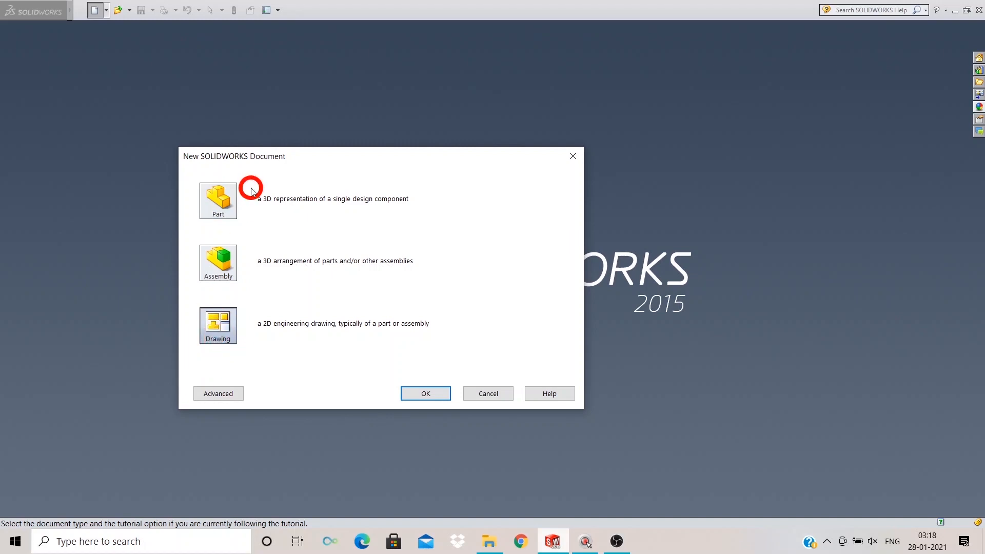
{"action": "left_click", "coordinate": [217, 205]}
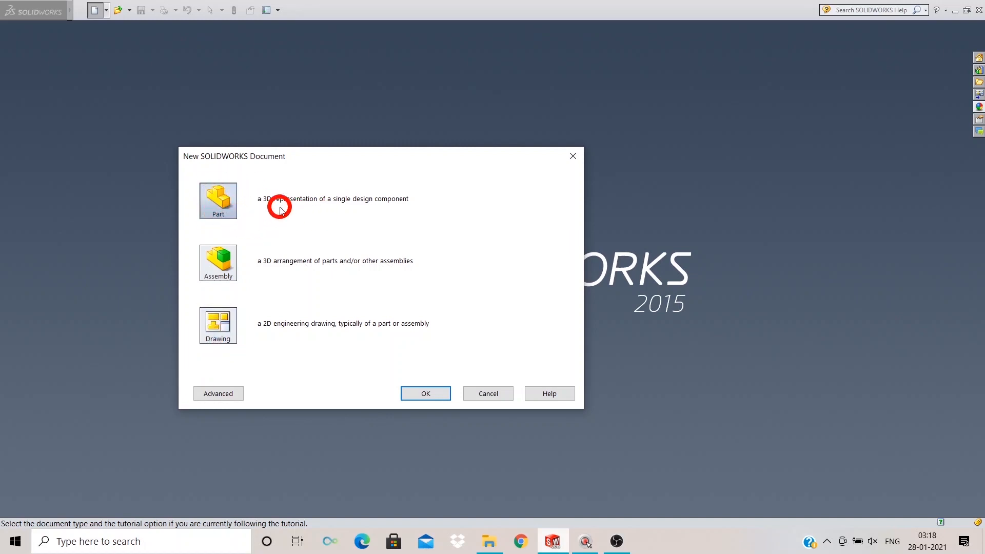
{"action": "left_click", "coordinate": [427, 392]}
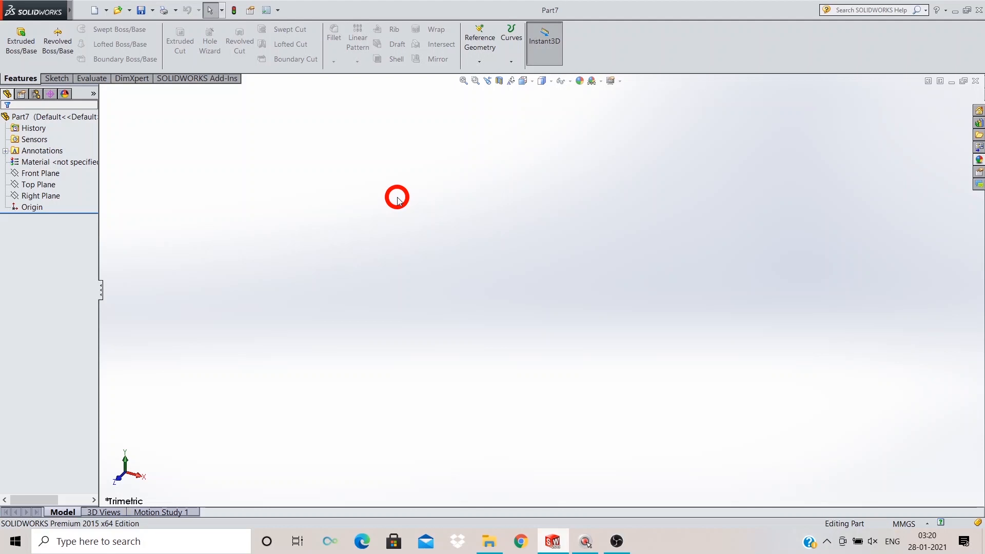
Sketch a center rectangle about 161 by 55 mm on the Front Plane, around a point up and left of the origin, and exit the sketch.
{"action": "left_click", "coordinate": [41, 173]}
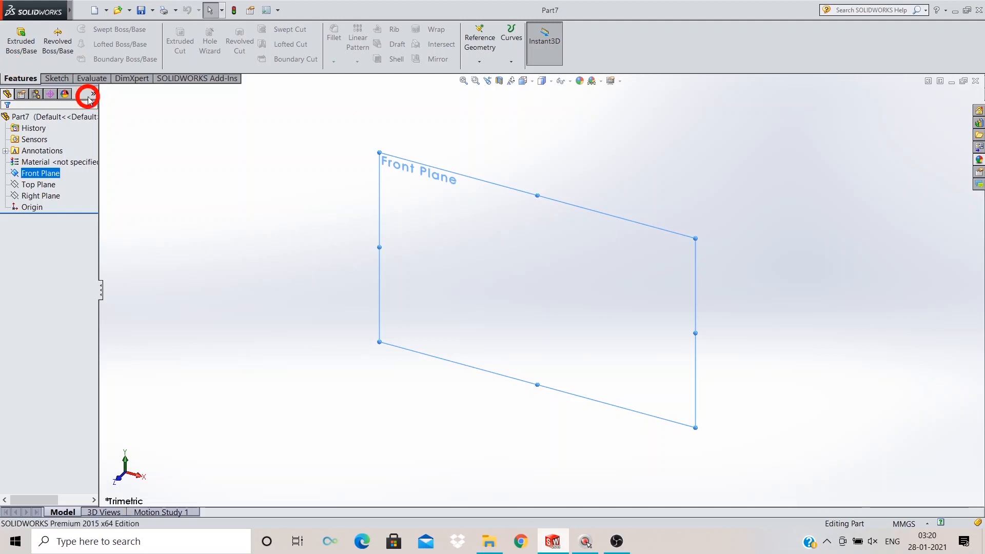
{"action": "left_click", "coordinate": [59, 79]}
{"action": "left_click", "coordinate": [76, 46]}
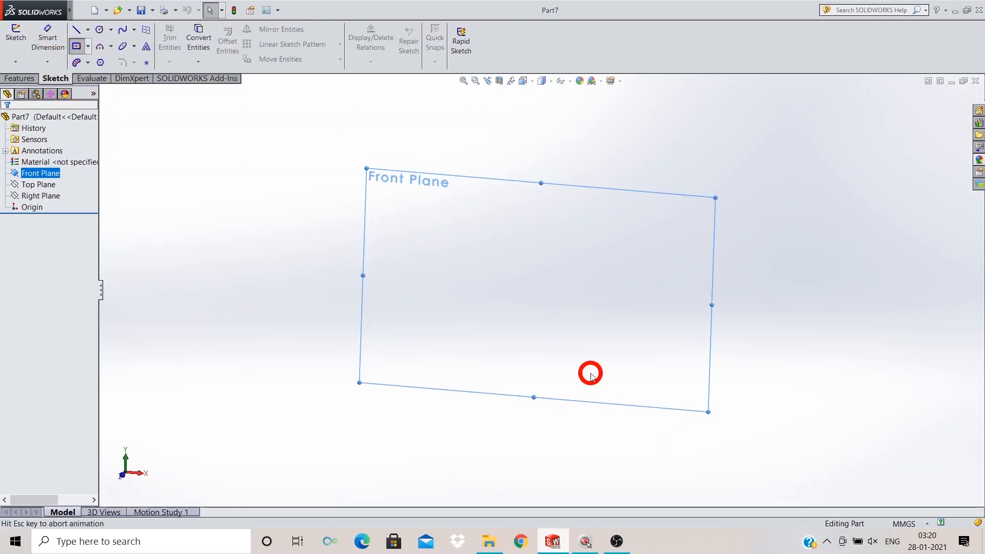
{"action": "left_click", "coordinate": [435, 223]}
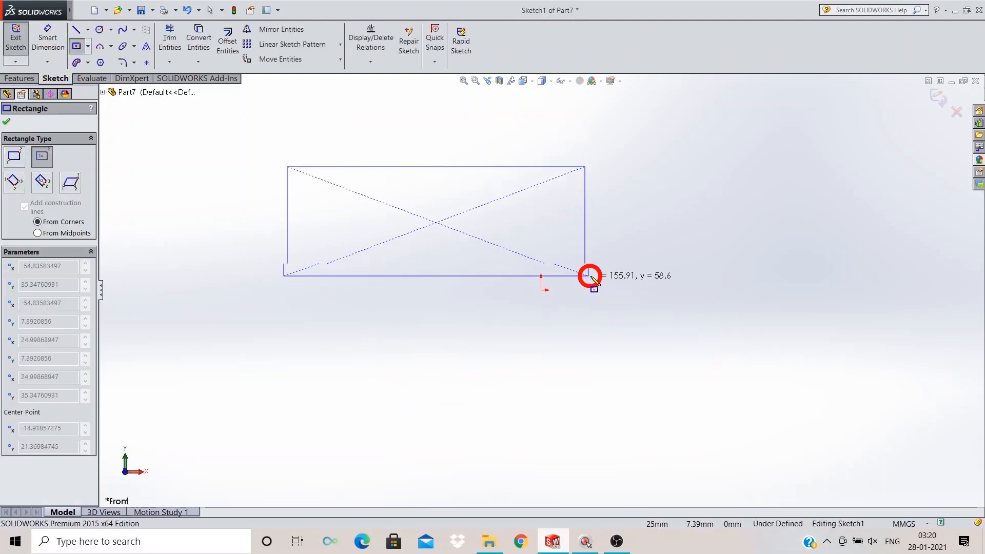
{"action": "left_click", "coordinate": [589, 275]}
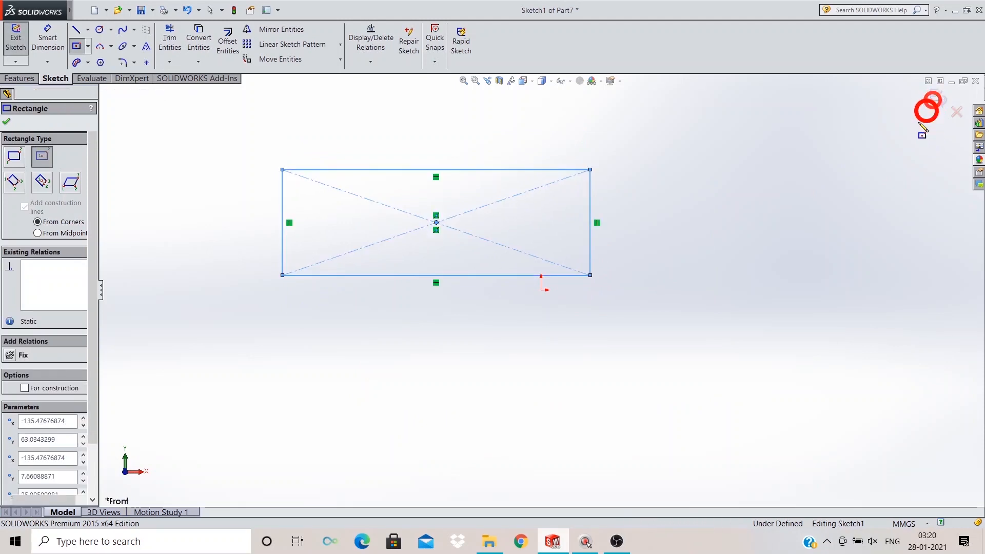
{"action": "left_click", "coordinate": [929, 105]}
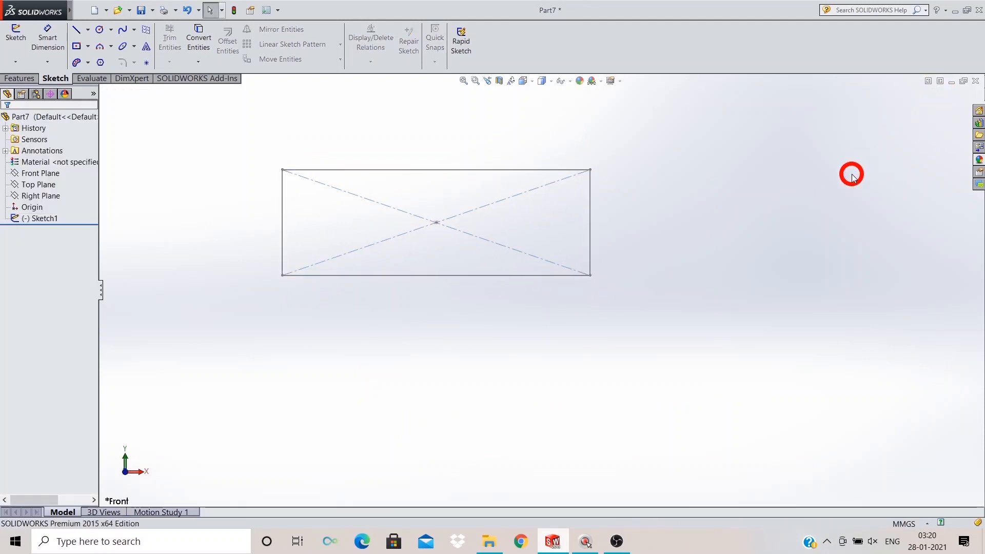
Extrude the rectangle sketch as a blind boss 10 mm deep from the sketch plane.
{"action": "left_click", "coordinate": [41, 219]}
{"action": "left_click", "coordinate": [21, 78]}
{"action": "left_click", "coordinate": [21, 46]}
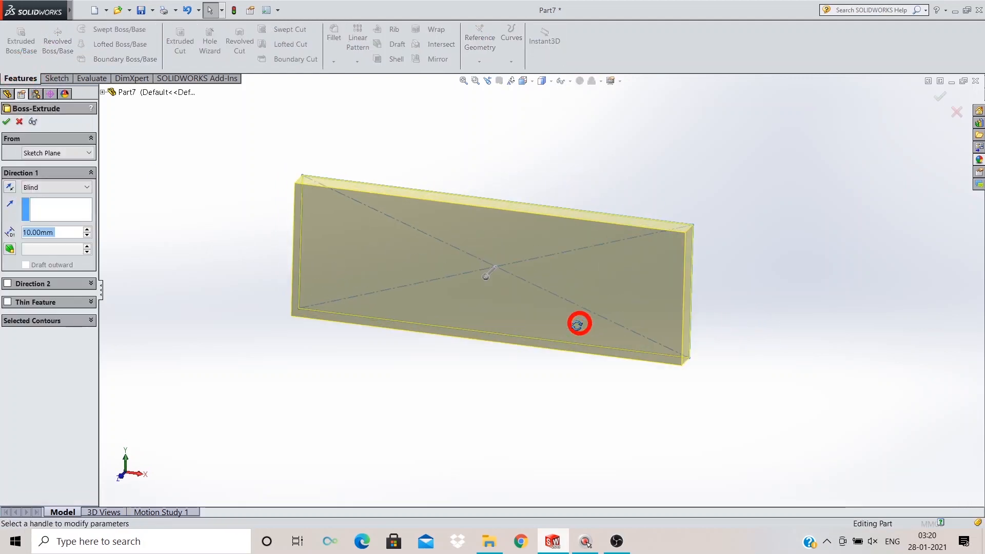
{"action": "middle_click_drag", "start_coordinate": [578, 323], "coordinate": [527, 336]}
{"action": "middle_click_drag", "start_coordinate": [572, 301], "coordinate": [616, 263]}
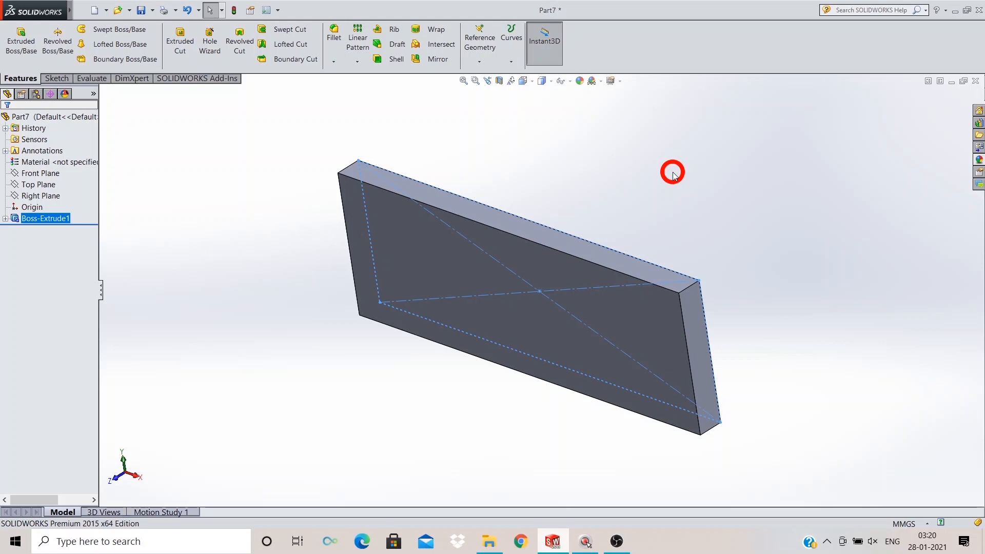
Close the plate part without saving and create a new empty part document.
{"action": "left_click", "coordinate": [976, 84]}
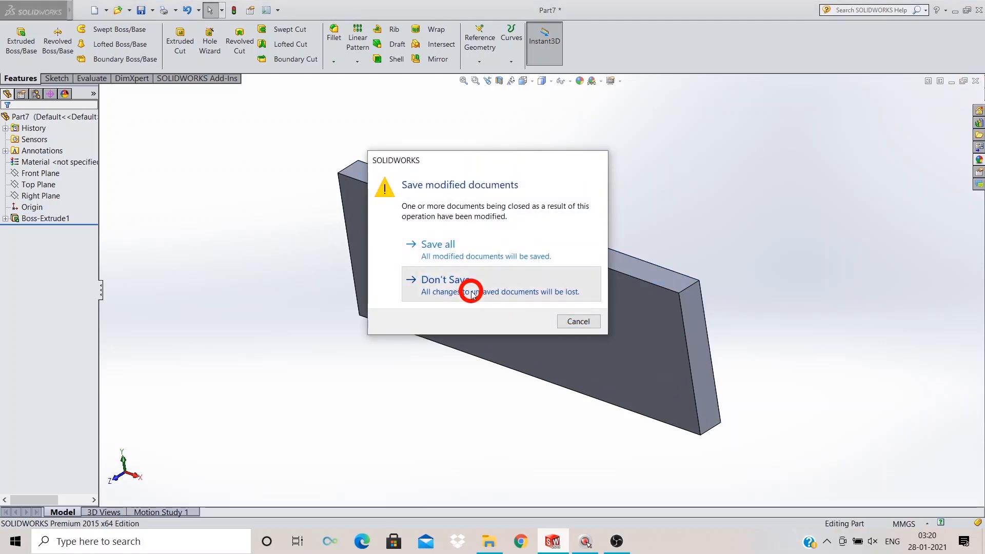
{"action": "left_click", "coordinate": [472, 293]}
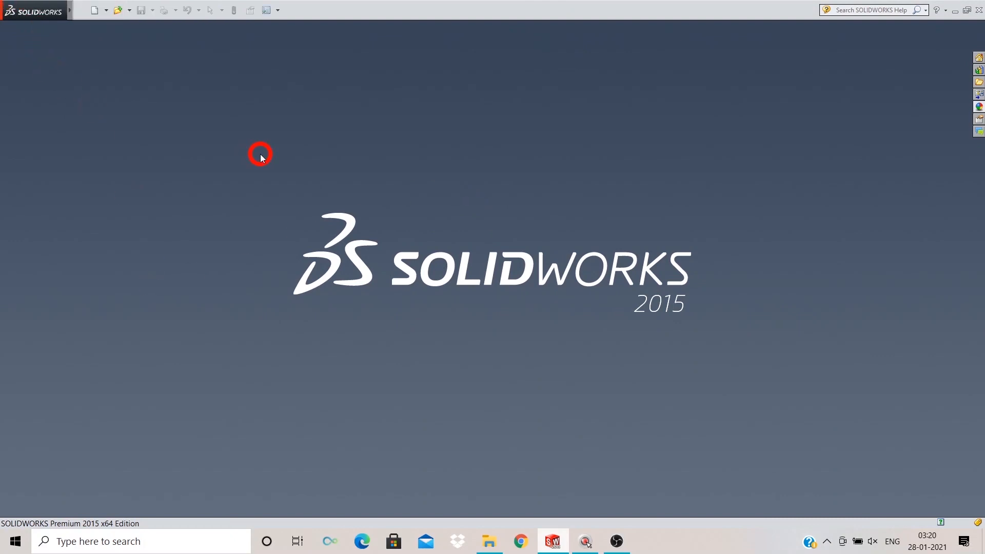
{"action": "left_click", "coordinate": [95, 10]}
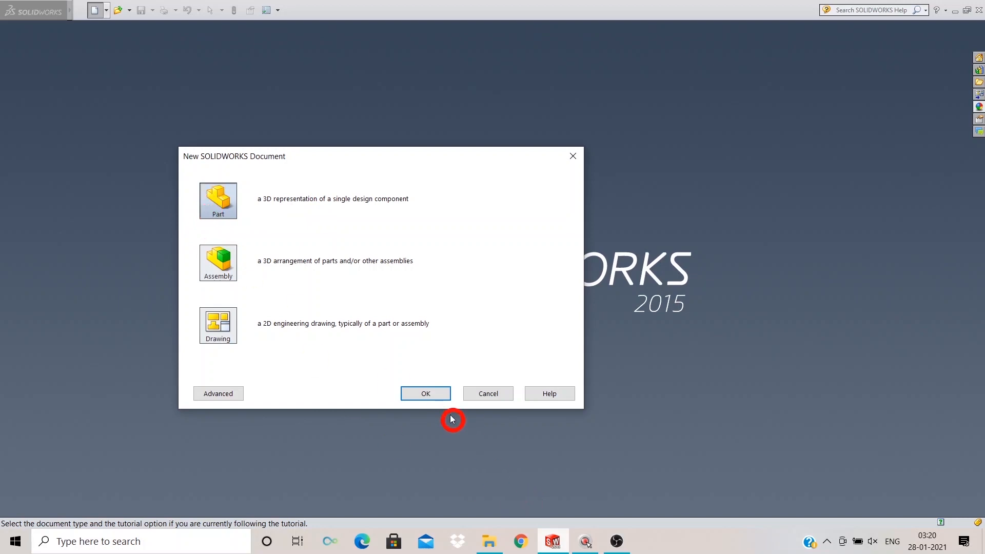
{"action": "left_click", "coordinate": [437, 395]}
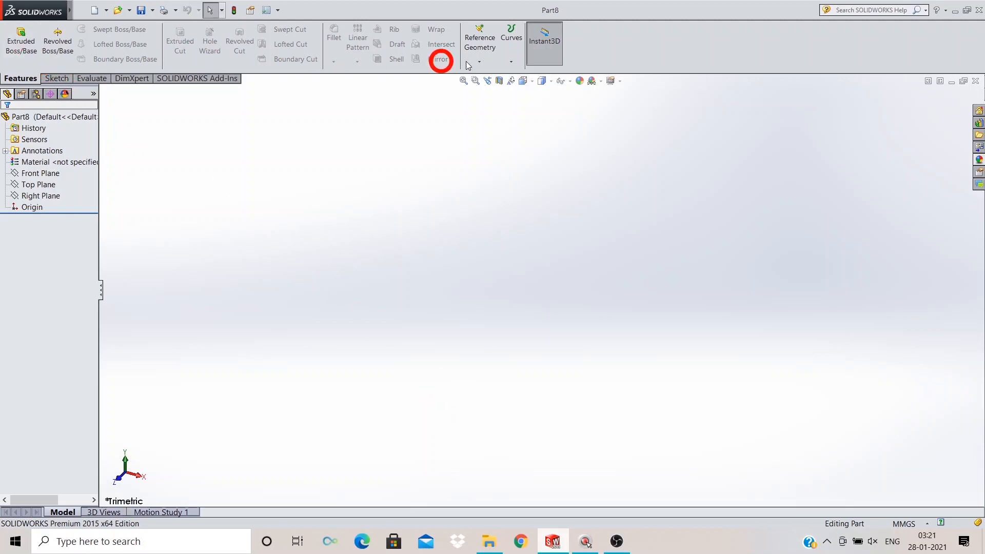
Highlight the Front, Top and Right planes together to examine how they intersect, and clear the selection.
{"action": "left_click_drag", "start_coordinate": [593, 43], "coordinate": [488, 38]}
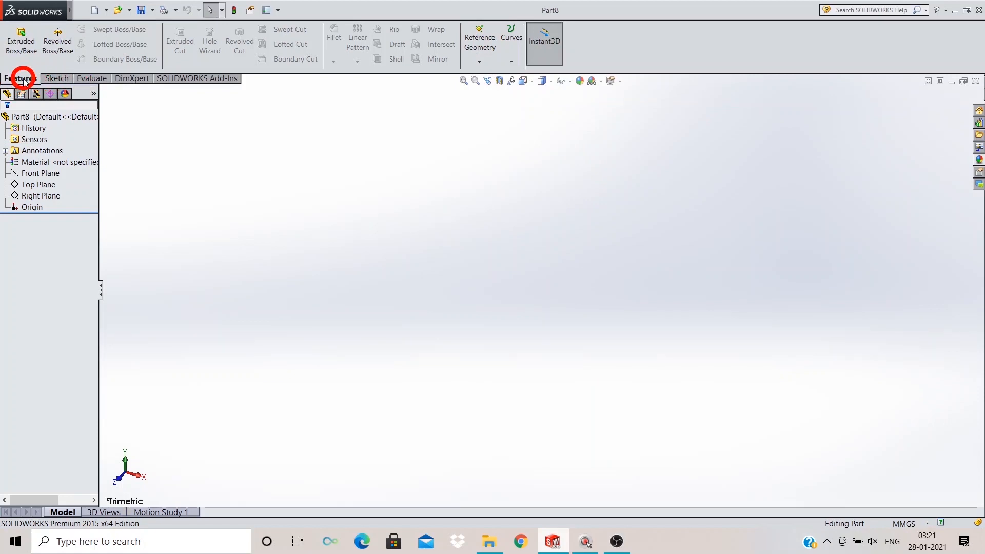
{"action": "left_click", "coordinate": [56, 78]}
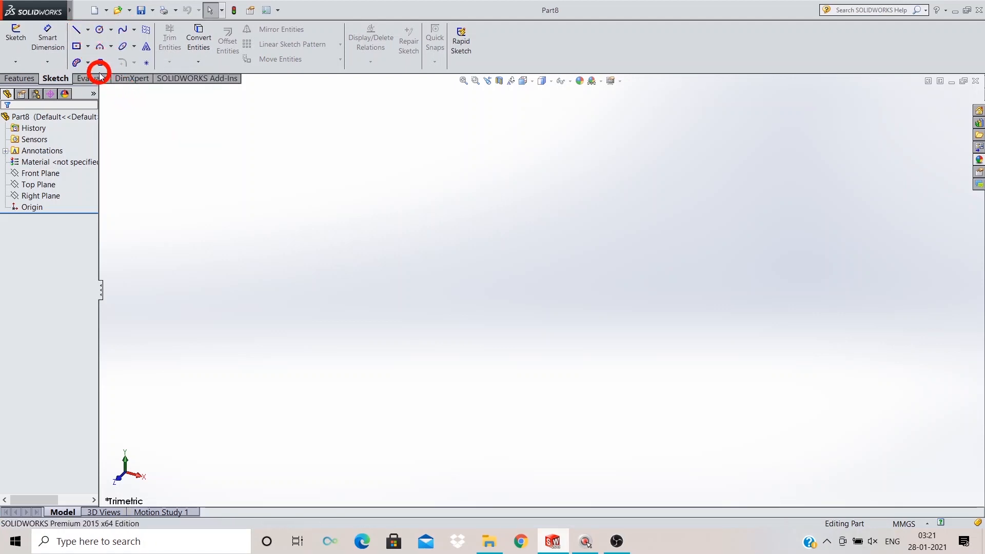
{"action": "left_click", "coordinate": [40, 173]}
{"action": "left_click", "coordinate": [39, 186], "text": "ctrl"}
{"action": "left_click", "coordinate": [40, 196], "text": "ctrl"}
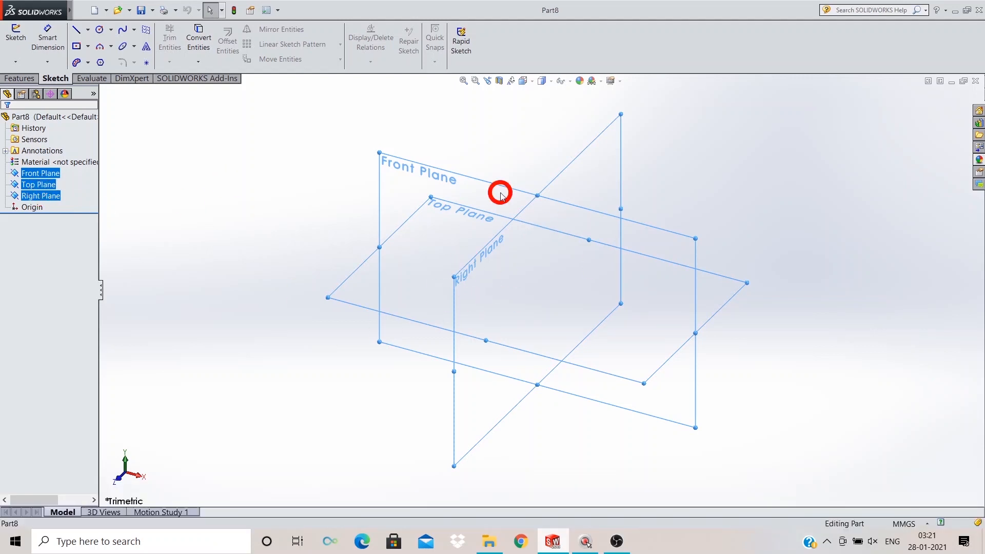
{"action": "left_click", "coordinate": [341, 134]}
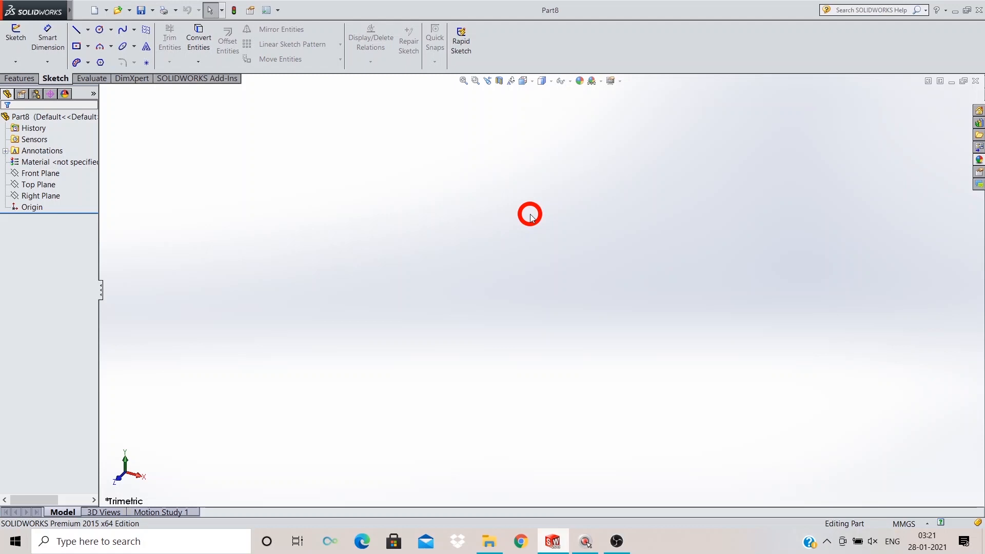
{"action": "left_click", "coordinate": [45, 174]}
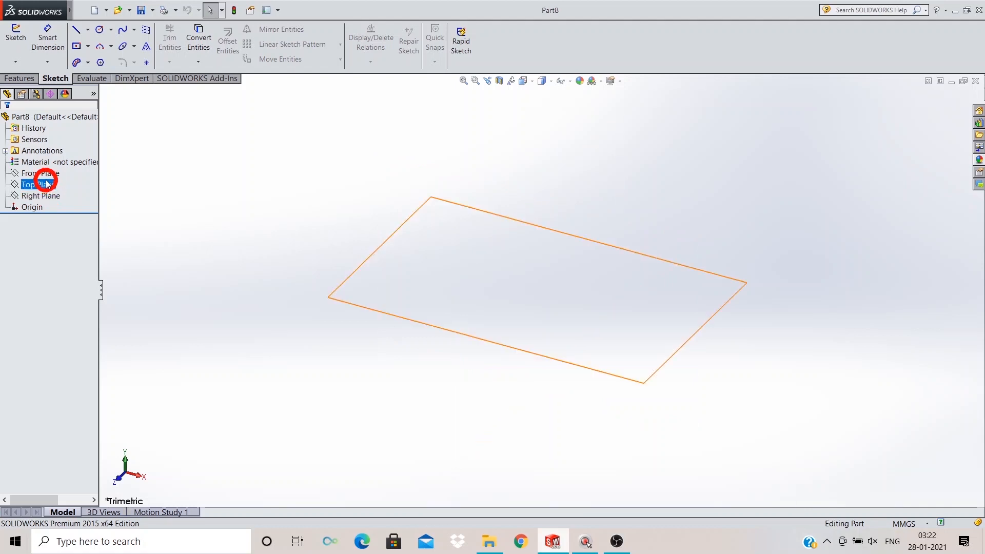
{"action": "left_click", "coordinate": [45, 174]}
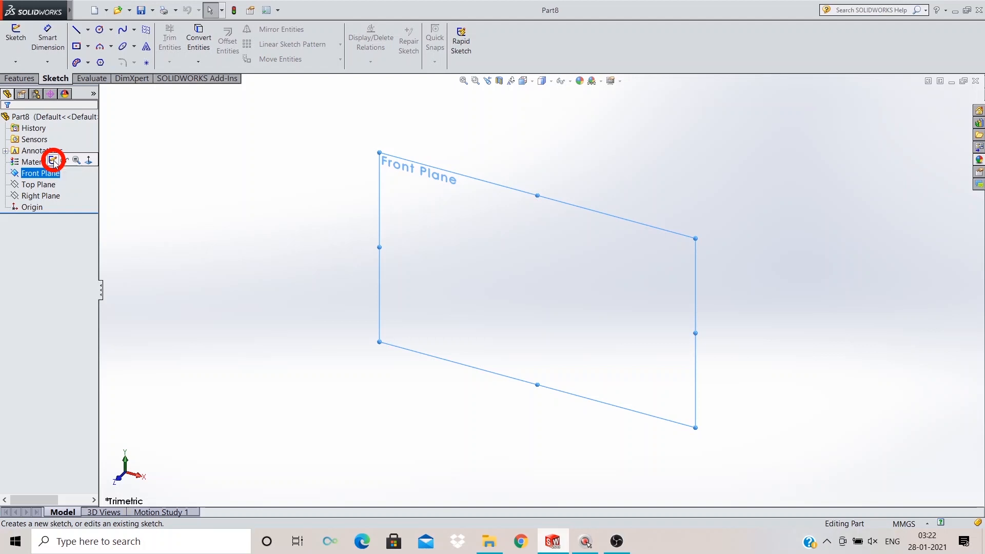
{"action": "left_click", "coordinate": [53, 160]}
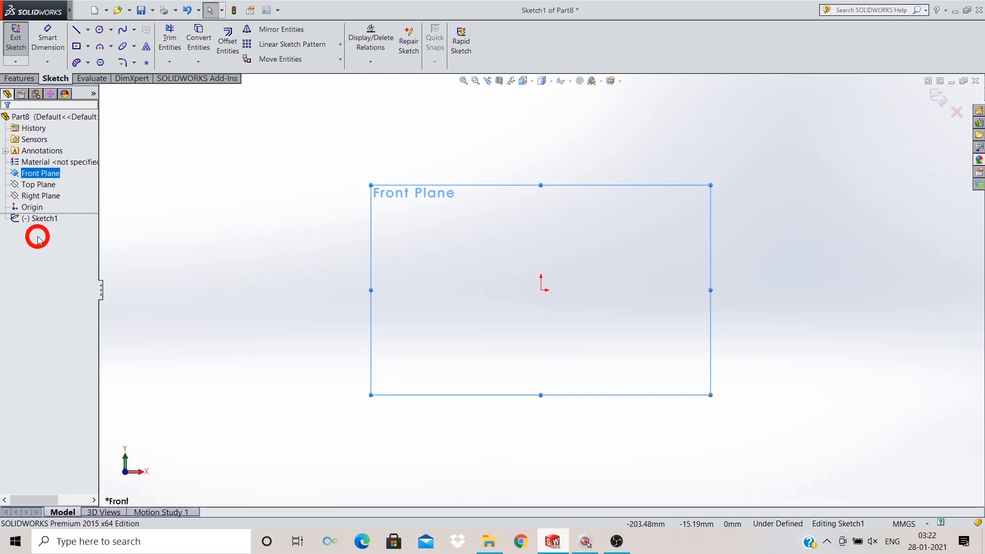
{"action": "left_click", "coordinate": [51, 219]}
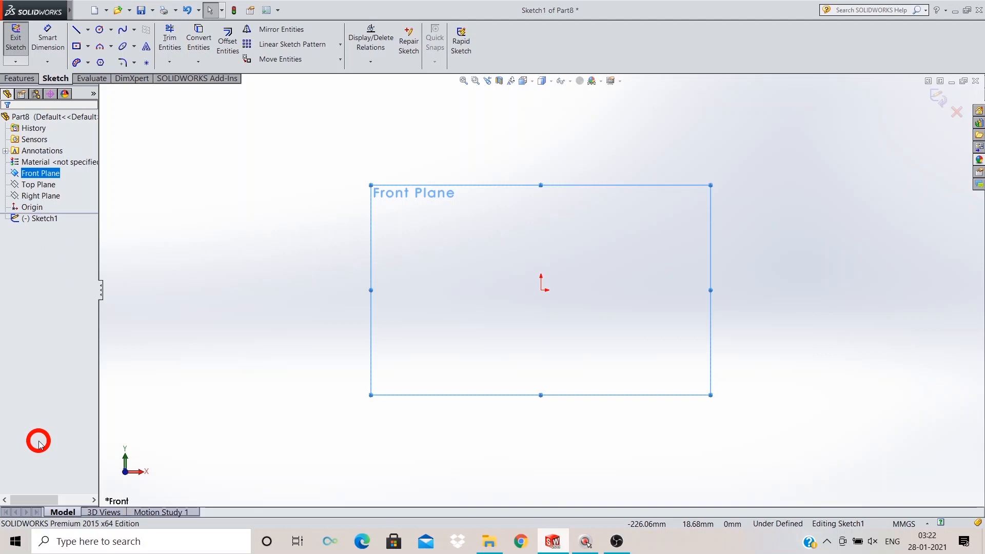
{"action": "left_click", "coordinate": [955, 109]}
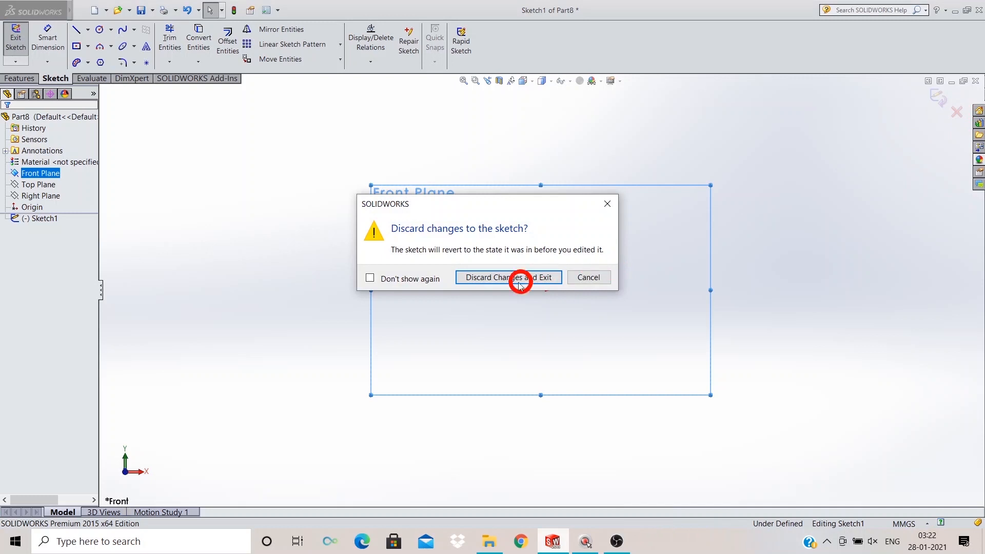
{"action": "left_click", "coordinate": [494, 279]}
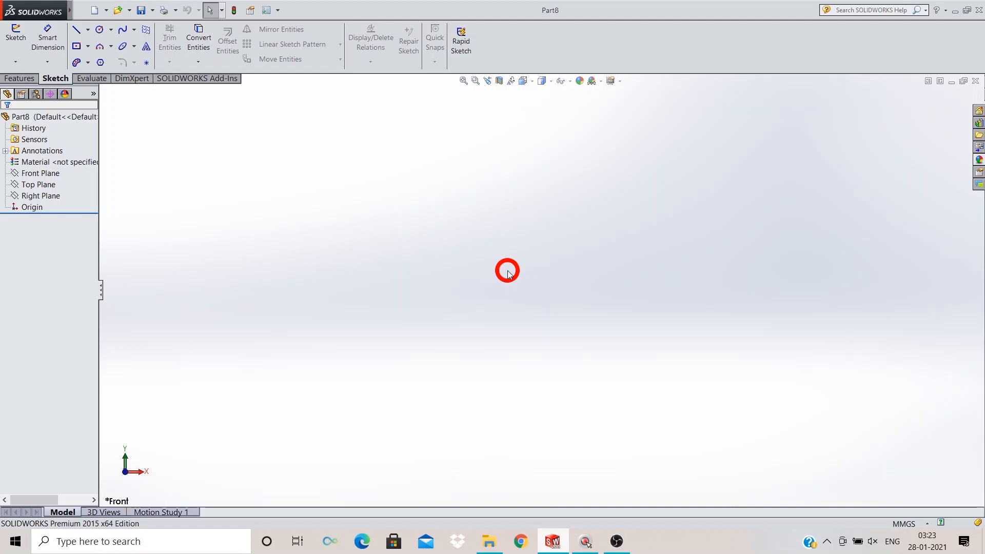
Start a new sketch on the Front Plane.
{"action": "left_click", "coordinate": [16, 78]}
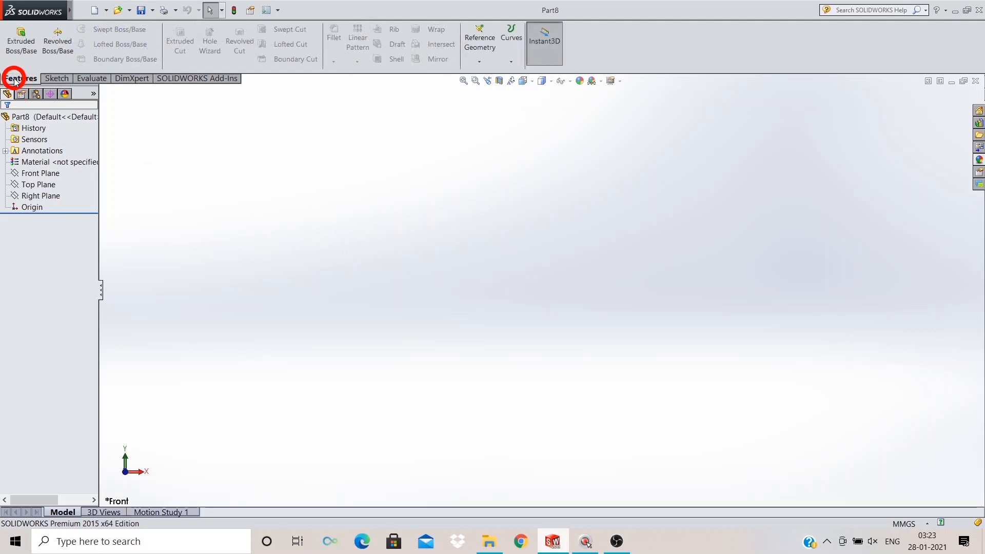
{"action": "left_click", "coordinate": [52, 78]}
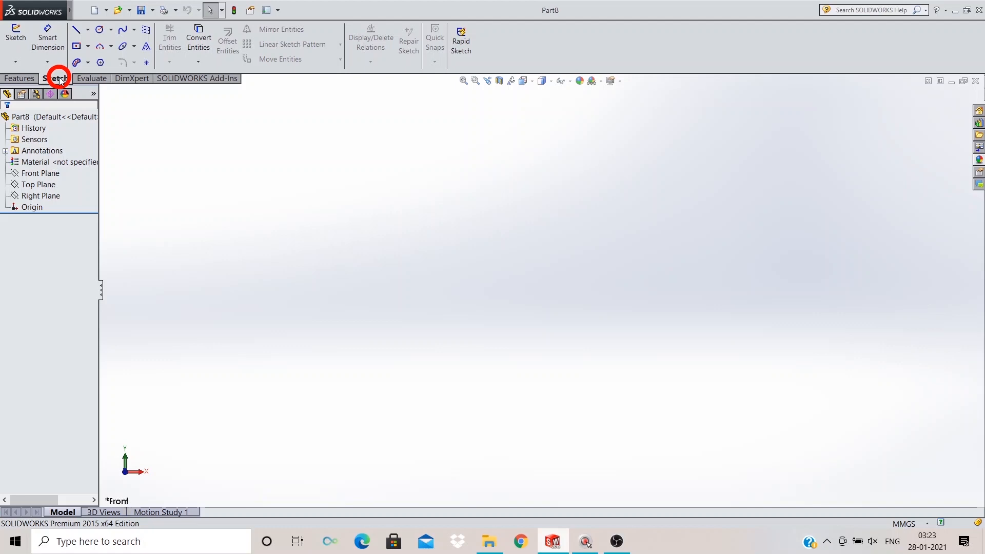
{"action": "left_click", "coordinate": [51, 175]}
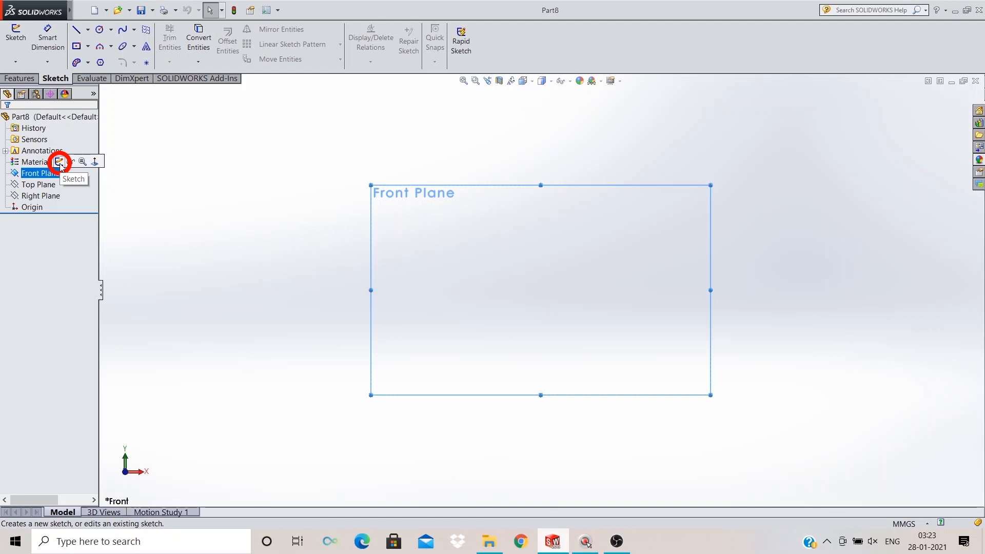
{"action": "left_click", "coordinate": [60, 162]}
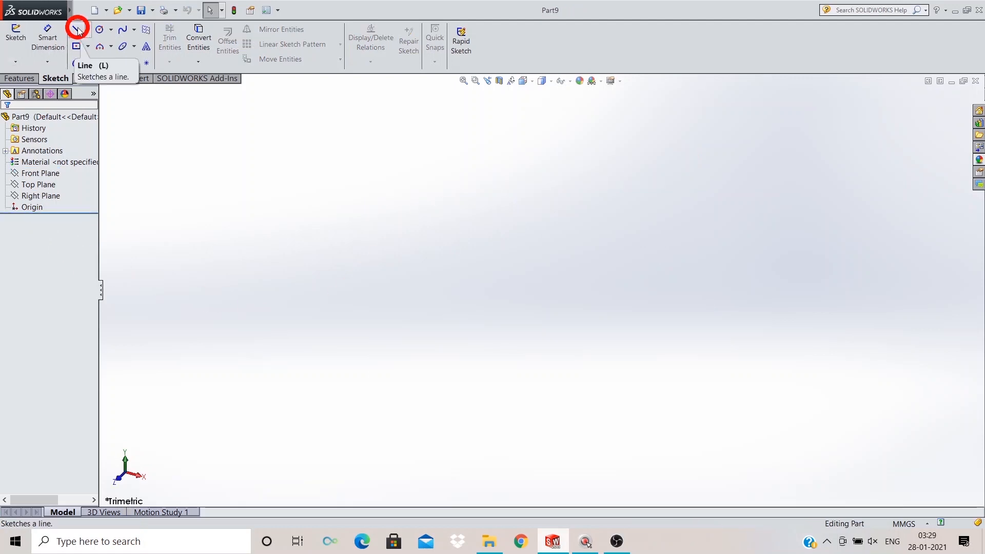
On the Front Plane, sketch a horizontal line about 142 mm long from the origin in the positive X direction.
{"action": "left_click", "coordinate": [37, 183]}
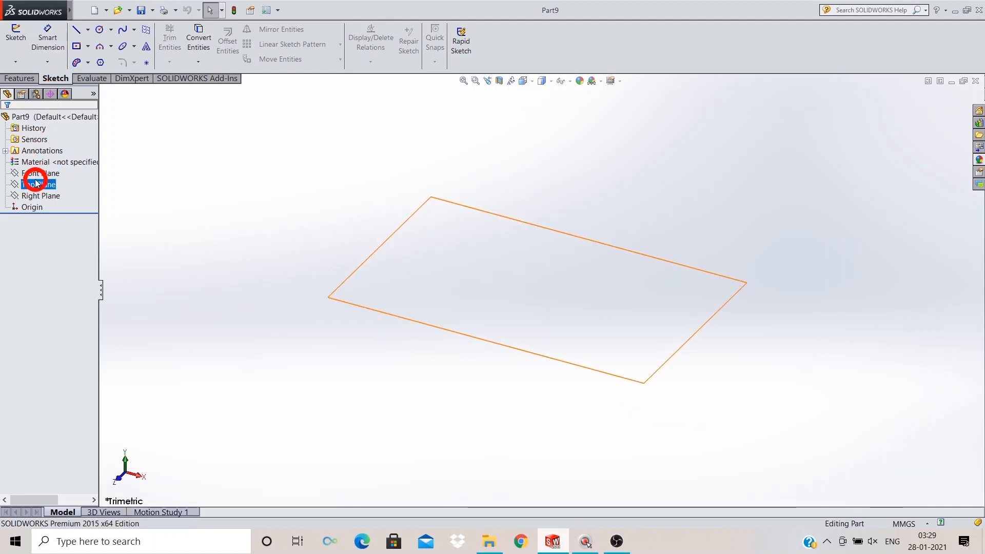
{"action": "left_click", "coordinate": [37, 175]}
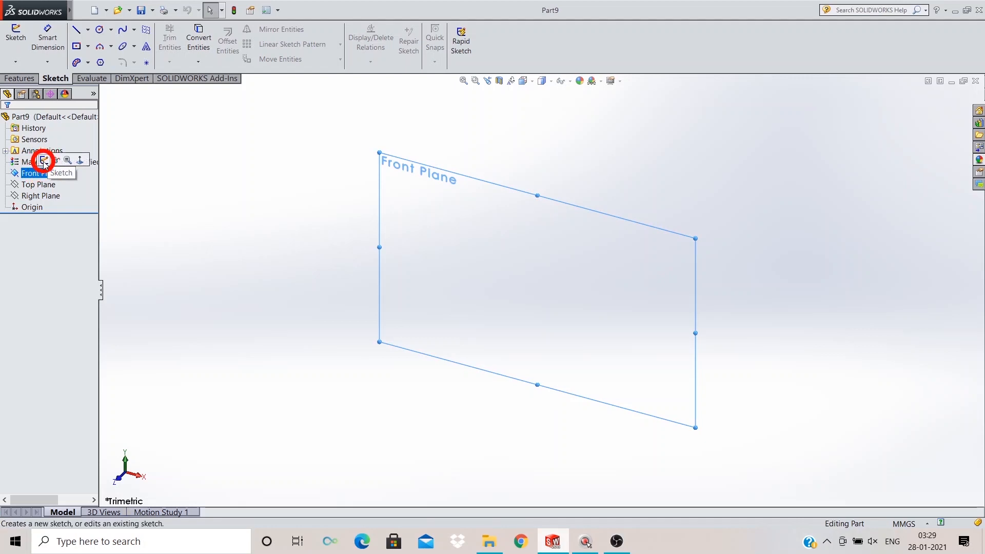
{"action": "left_click", "coordinate": [44, 162]}
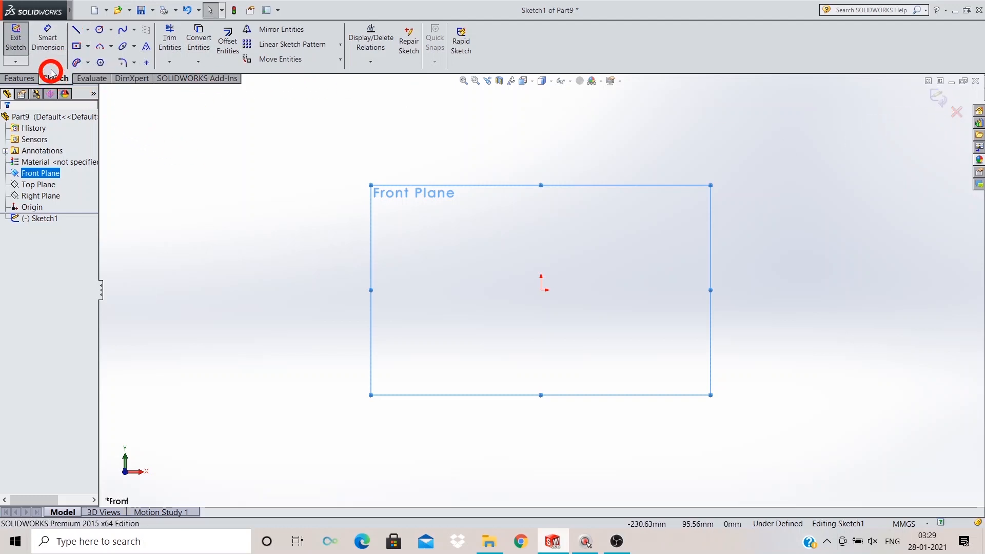
{"action": "left_click", "coordinate": [76, 31]}
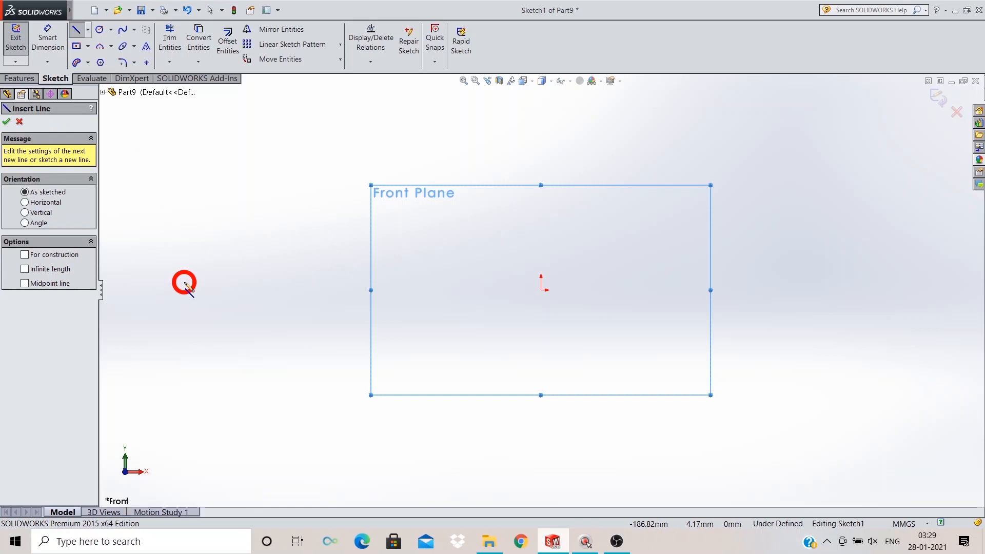
{"action": "left_click", "coordinate": [541, 290]}
{"action": "left_click_drag", "start_coordinate": [577, 292], "coordinate": [791, 290]}
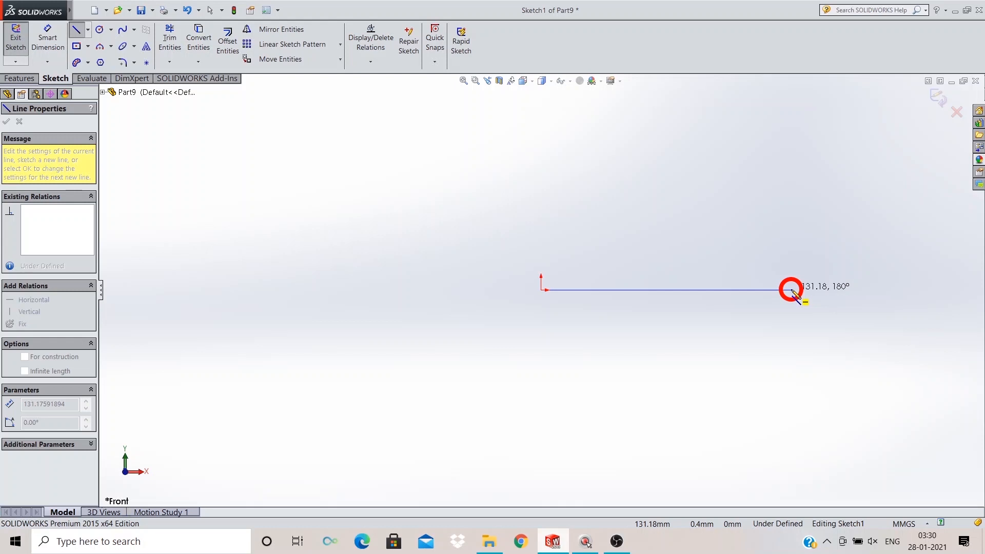
{"action": "left_click_drag", "start_coordinate": [793, 292], "coordinate": [813, 291]}
{"action": "mouse_move", "coordinate": [812, 290]}
{"action": "left_mouse_down"}
{"action": "mouse_move", "coordinate": [840, 369]}
{"action": "mouse_move", "coordinate": [906, 422]}
{"action": "mouse_move", "coordinate": [349, 188]}
{"action": "mouse_move", "coordinate": [817, 438]}
{"action": "mouse_move", "coordinate": [804, 457]}
{"action": "left_mouse_up"}
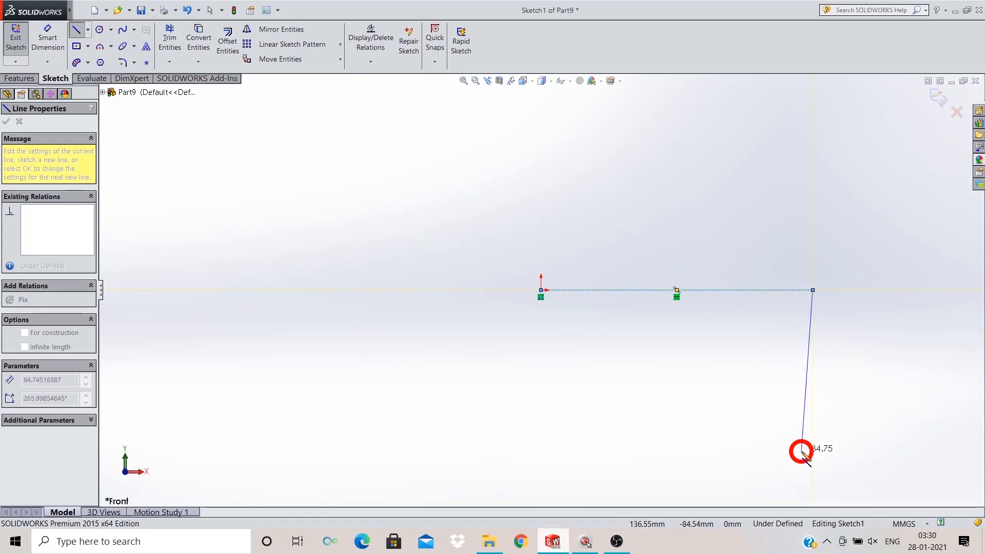
{"action": "key", "text": "Escape"}
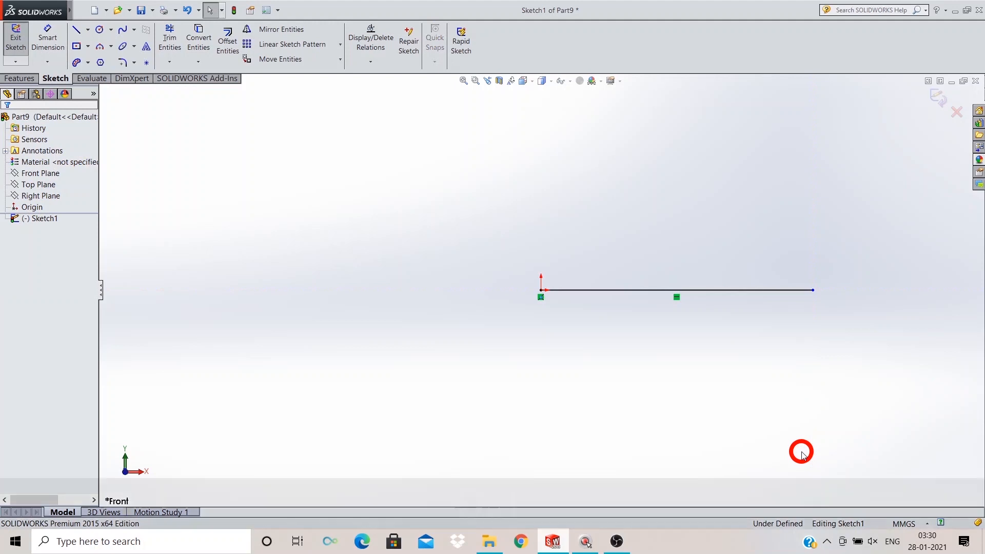
Undo the last line and sketch a new horizontal line about 173 mm long from the origin in the positive X direction.
{"action": "key", "text": "ctrl+z"}
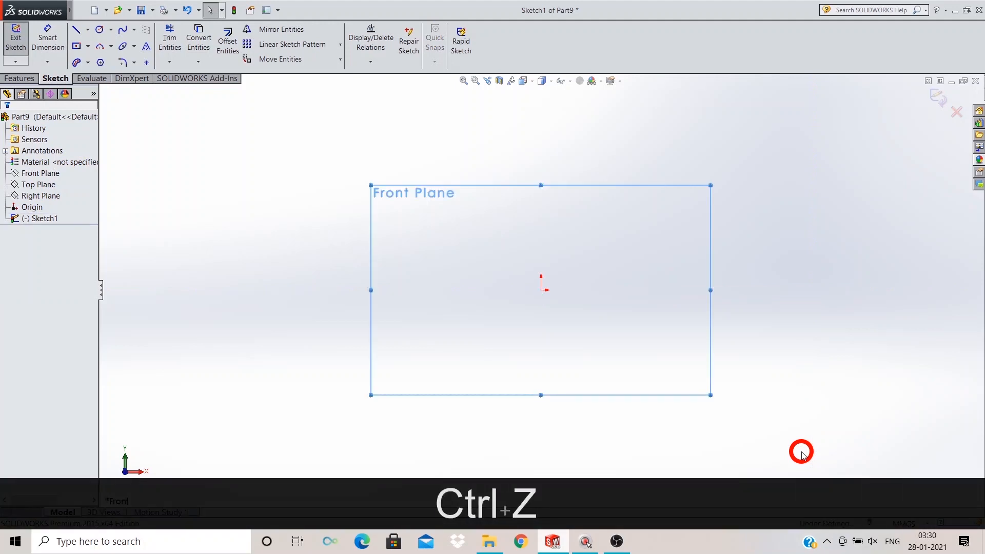
{"action": "left_click", "coordinate": [78, 31]}
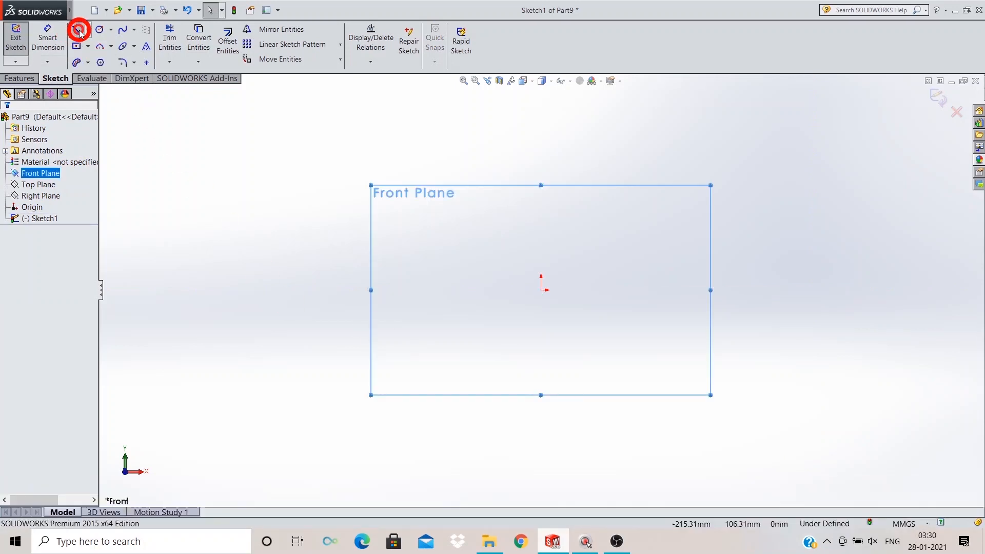
{"action": "left_click", "coordinate": [541, 291]}
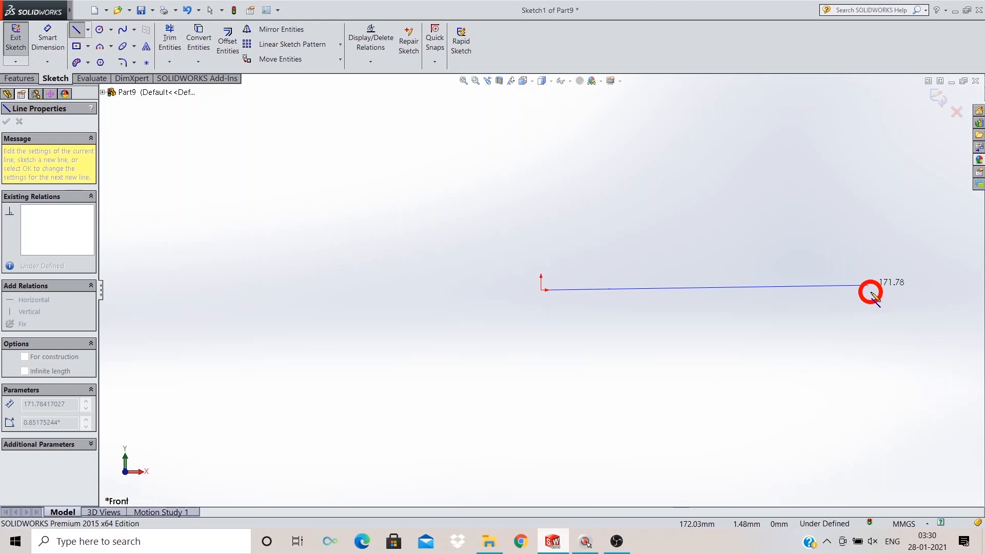
{"action": "left_click", "coordinate": [870, 290]}
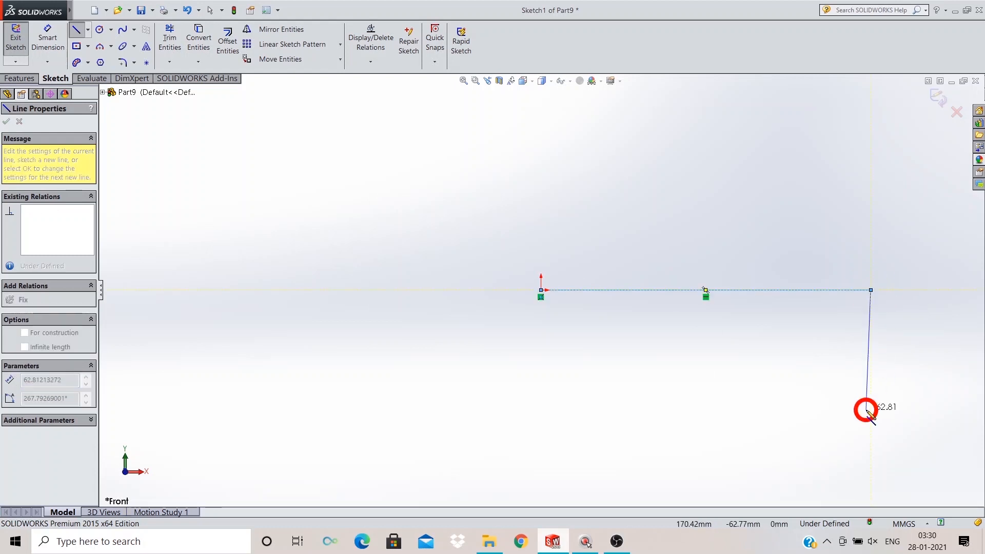
{"action": "key", "text": "Escape"}
{"action": "key", "text": "Escape"}
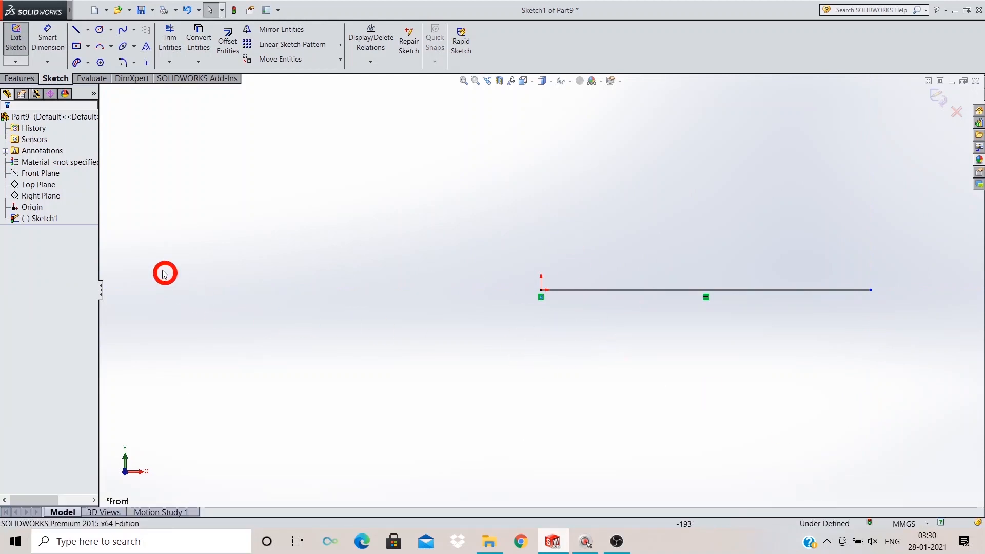
Dimension the length of the horizontal line from the origin as 70 mm.
{"action": "left_click", "coordinate": [46, 40]}
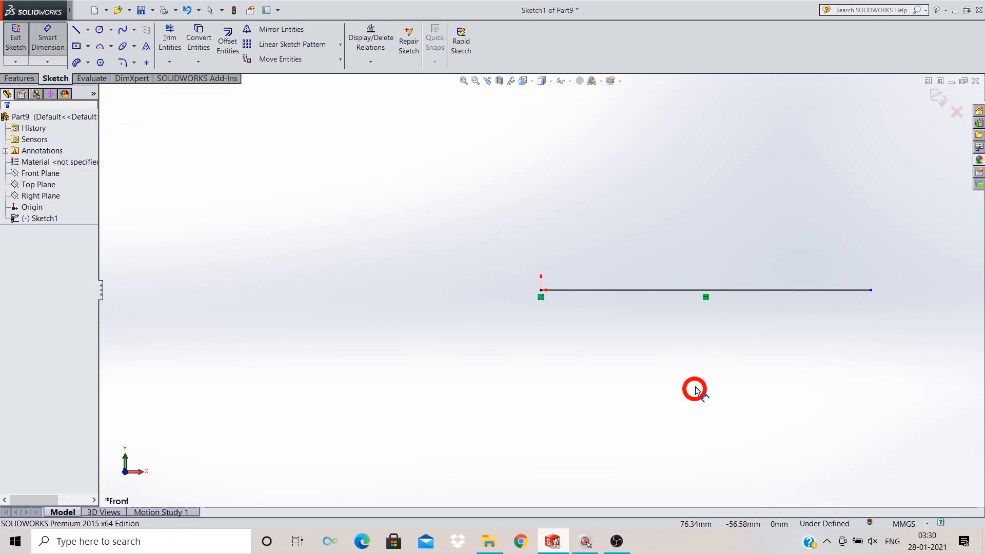
{"action": "left_click", "coordinate": [672, 292]}
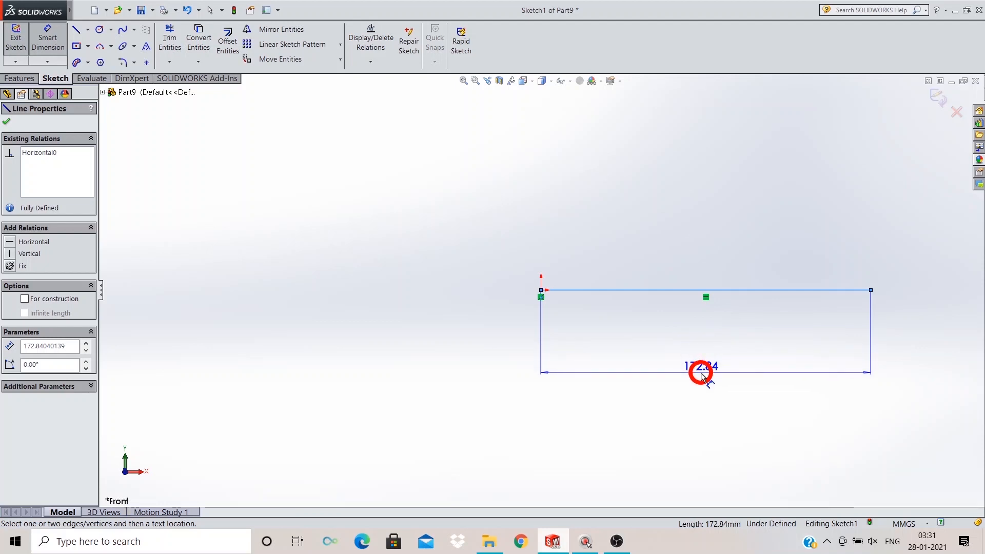
{"action": "left_click", "coordinate": [701, 375]}
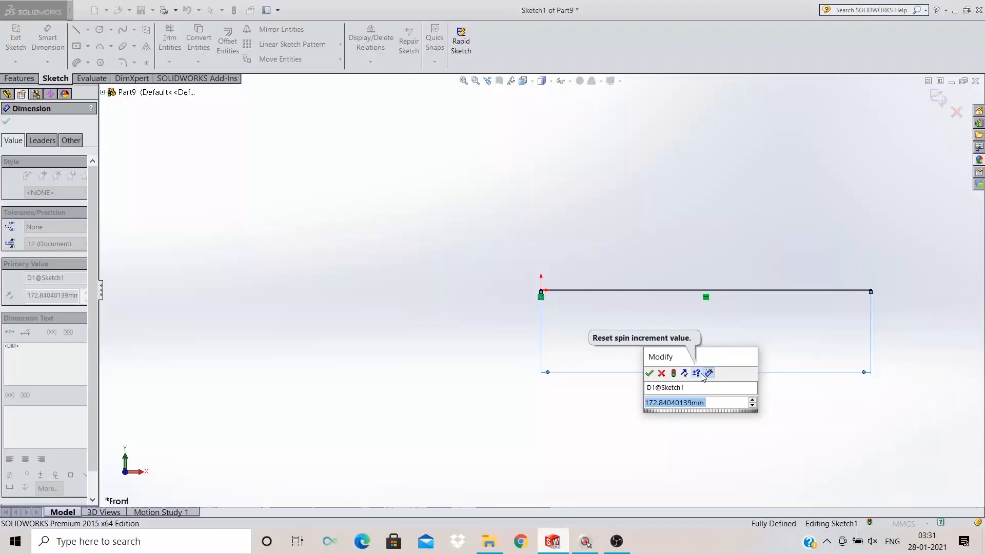
{"action": "type", "text": "70"}
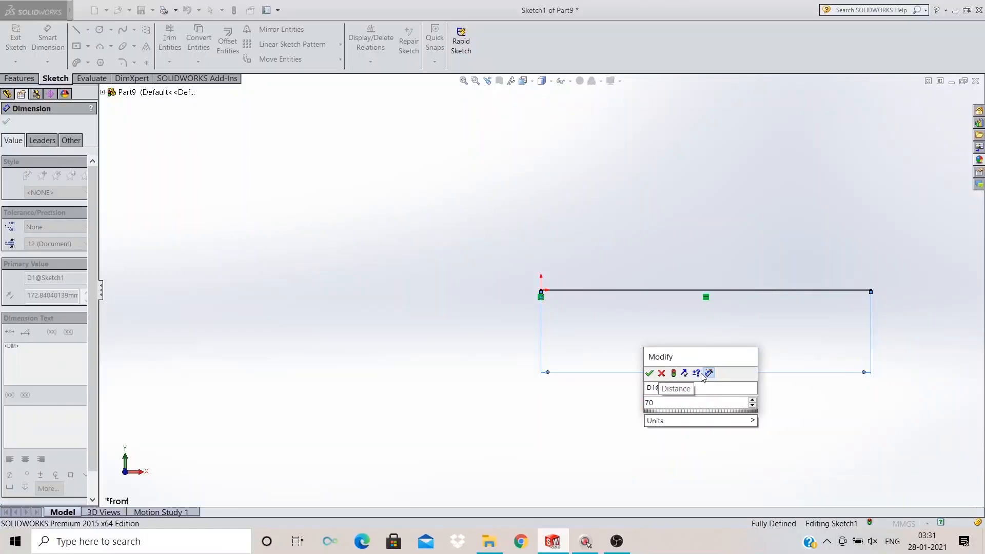
{"action": "key", "text": "Return"}
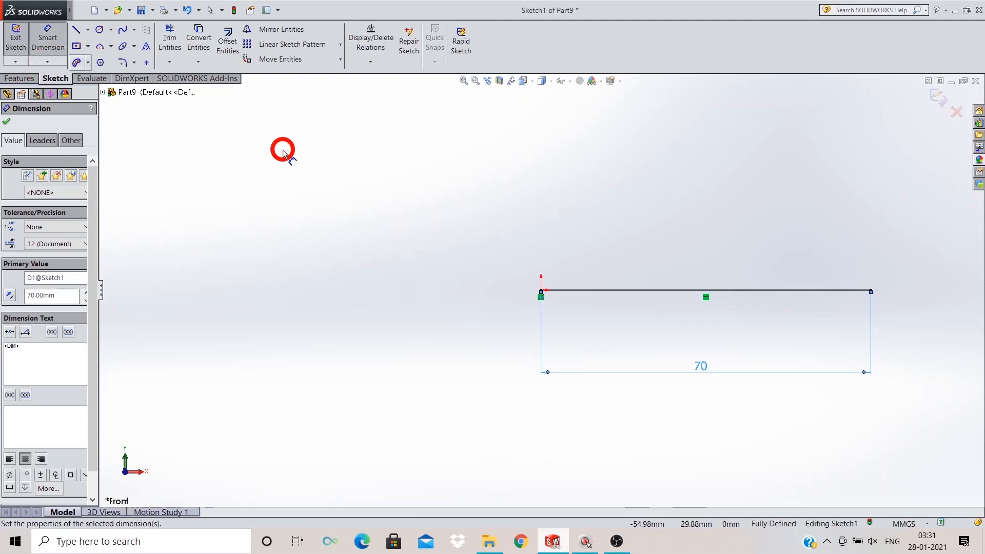
{"action": "key", "text": "Escape"}
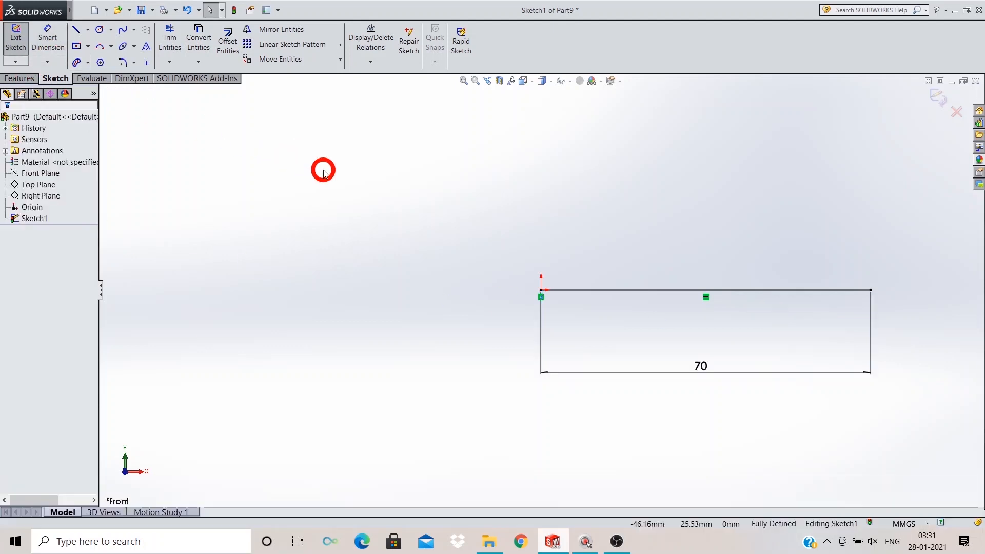
{"action": "scroll", "coordinate": [972, 318], "scroll_direction": "up", "scroll_amount": 1}
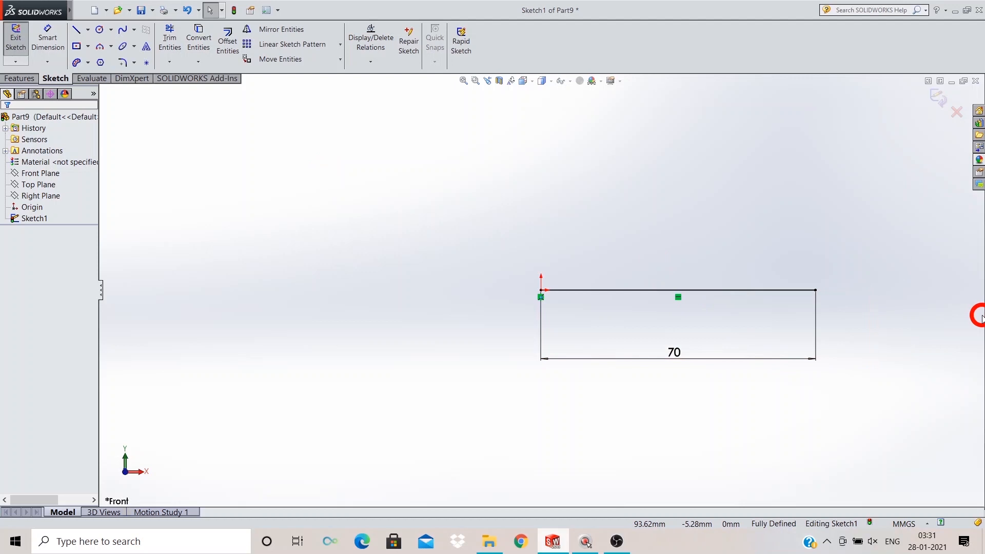
{"action": "scroll", "coordinate": [962, 341], "scroll_direction": "down", "scroll_amount": 1}
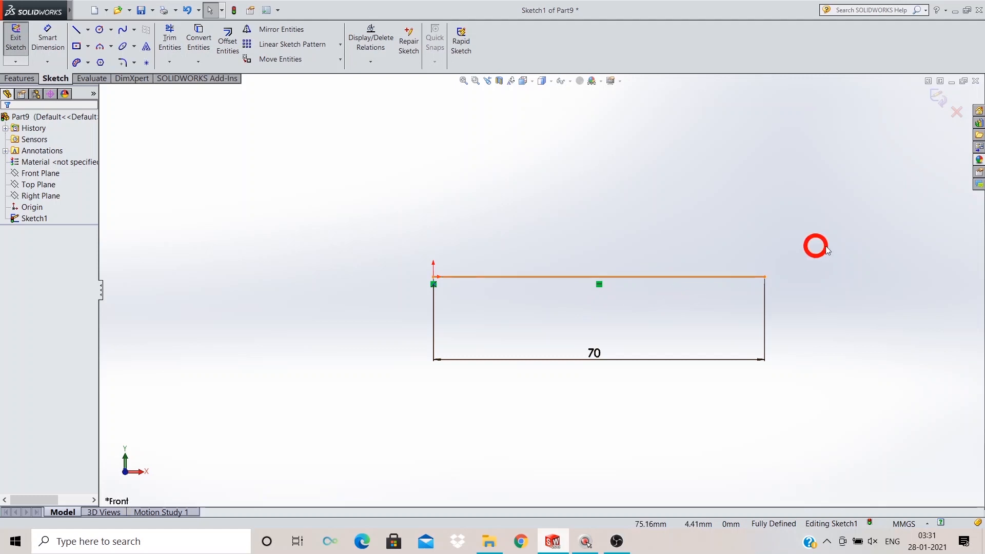
Exit the sketch containing the dimensioned line and delete that sketch from the part.
{"action": "left_click", "coordinate": [935, 100]}
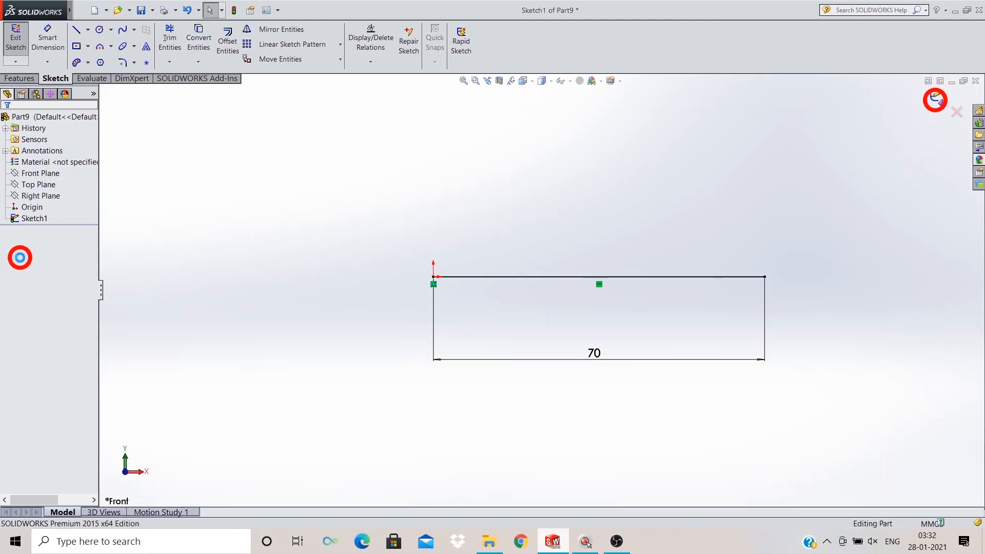
{"action": "right_click", "coordinate": [32, 218]}
{"action": "left_click", "coordinate": [61, 277]}
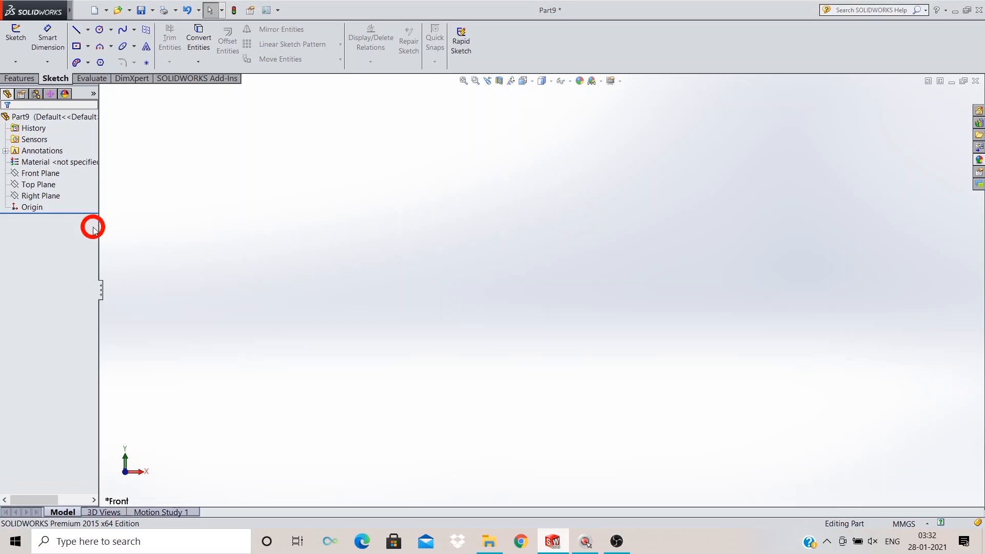
Start a new sketch on the Front Plane and draw a horizontal line about 118 mm long, above and to the right of the origin.
{"action": "left_click", "coordinate": [41, 175]}
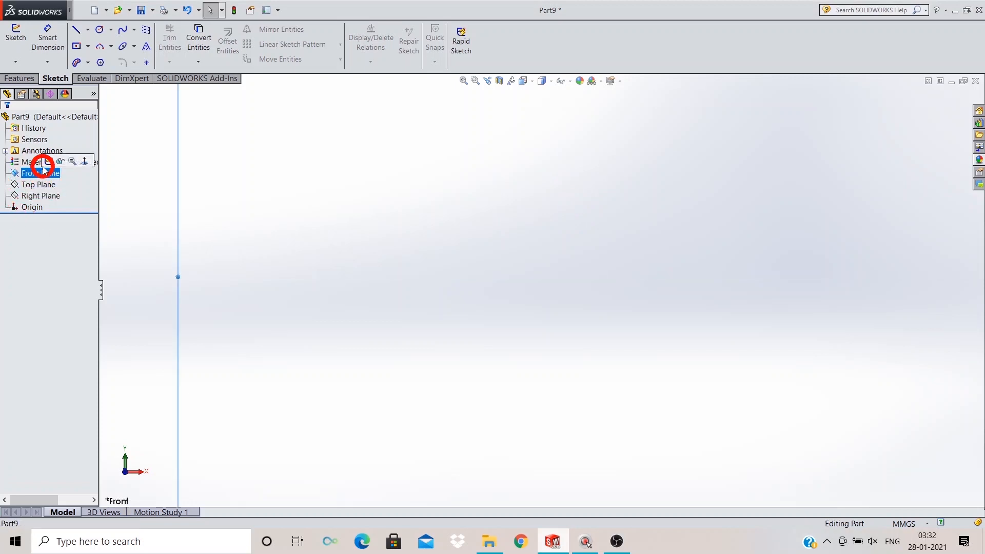
{"action": "left_click", "coordinate": [48, 161]}
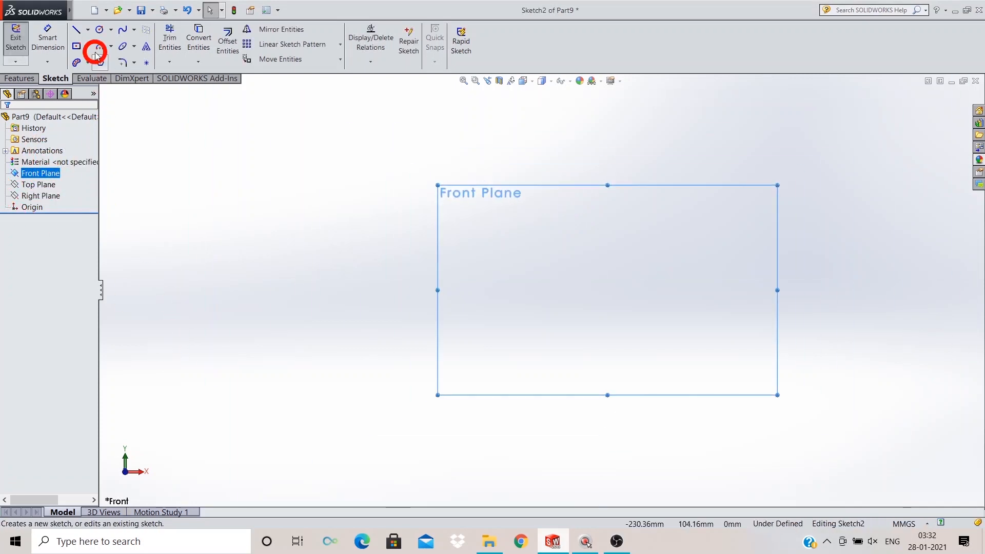
{"action": "left_click", "coordinate": [76, 32]}
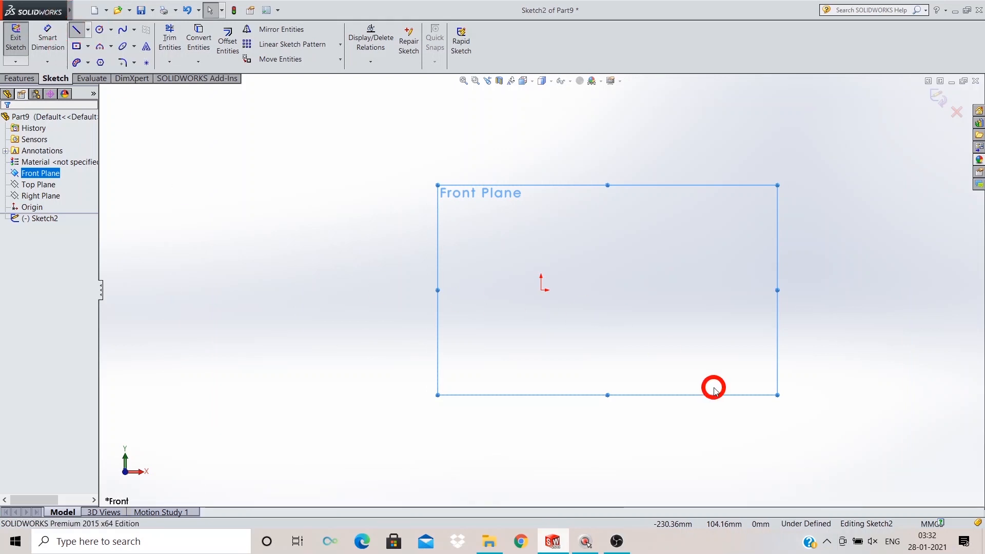
{"action": "scroll", "coordinate": [775, 246], "scroll_direction": "down", "scroll_amount": 1}
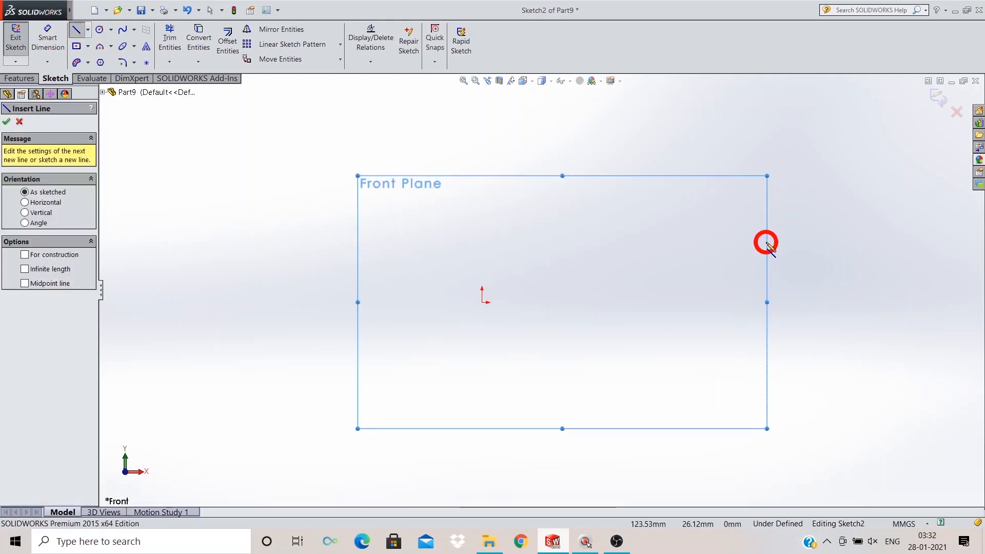
{"action": "left_click", "coordinate": [549, 208]}
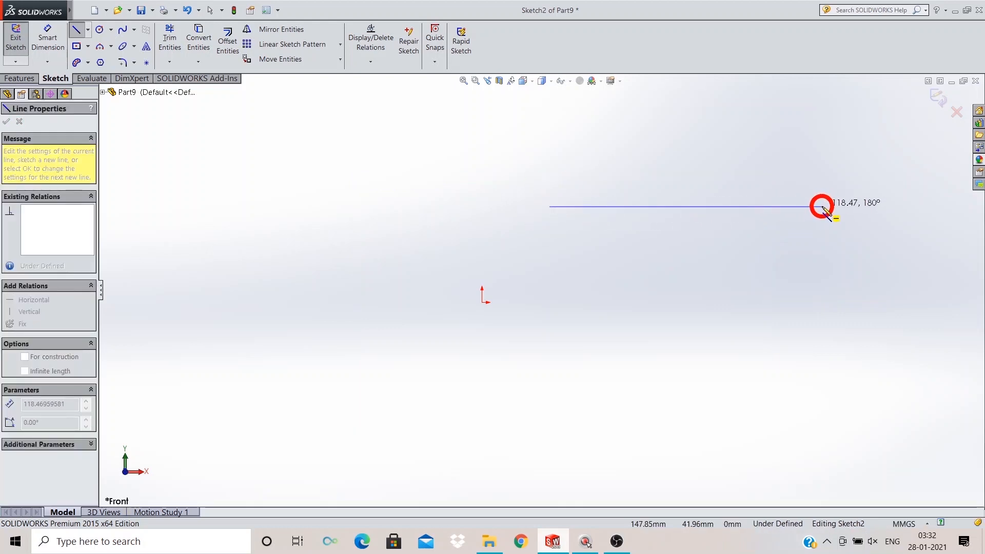
{"action": "left_click", "coordinate": [822, 207]}
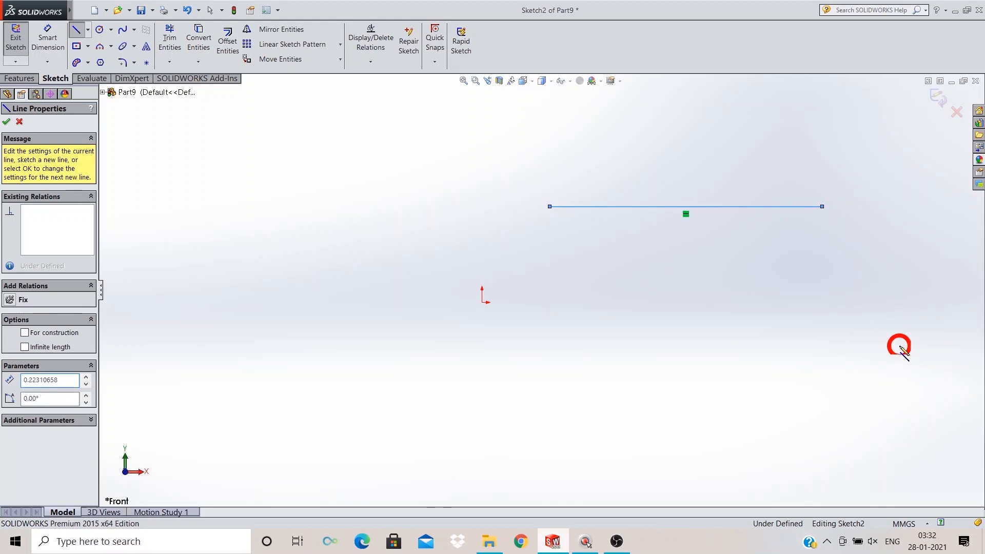
{"action": "key", "text": "Escape"}
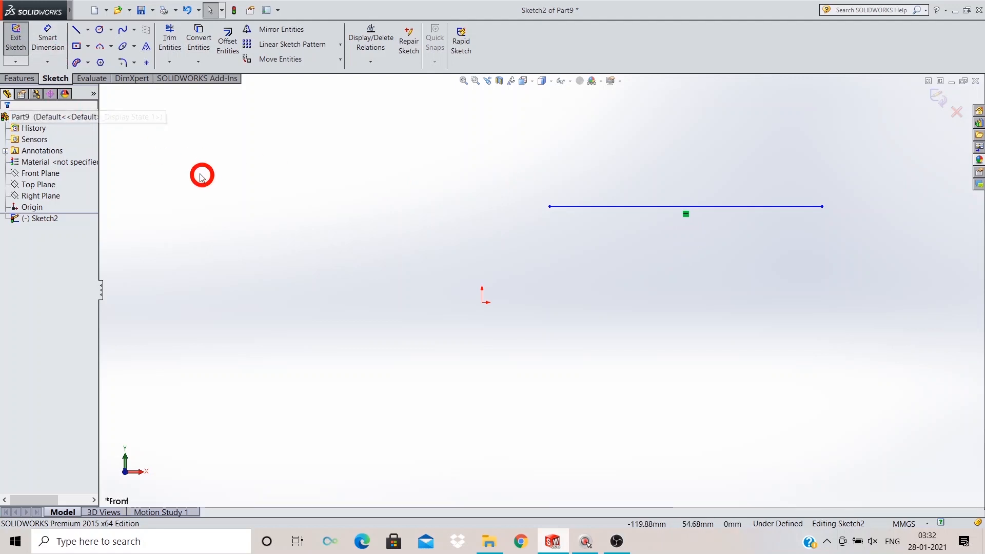
Dimension the length of the detached horizontal line as 70 mm, placing the dimension below the line.
{"action": "left_click", "coordinate": [49, 46]}
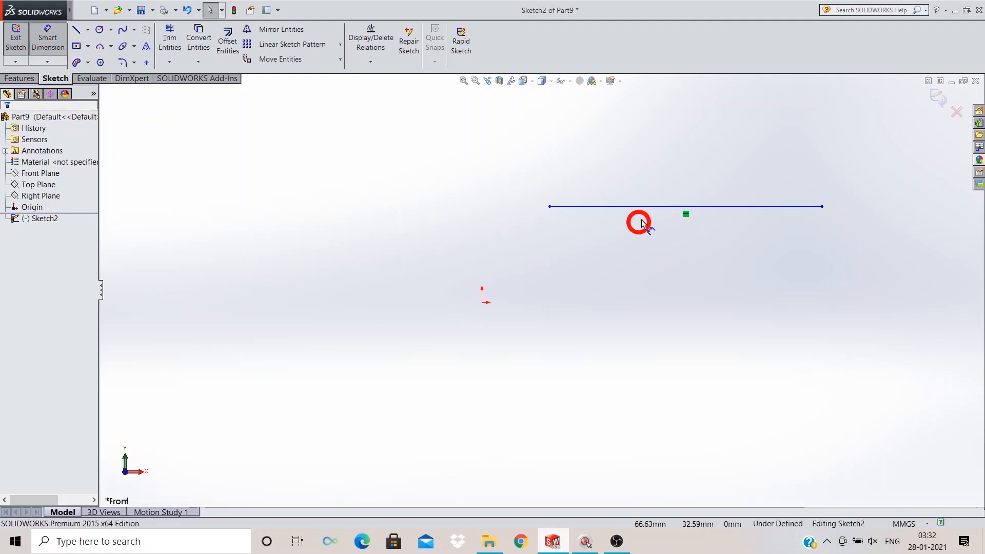
{"action": "left_click", "coordinate": [666, 206]}
{"action": "left_click", "coordinate": [675, 266]}
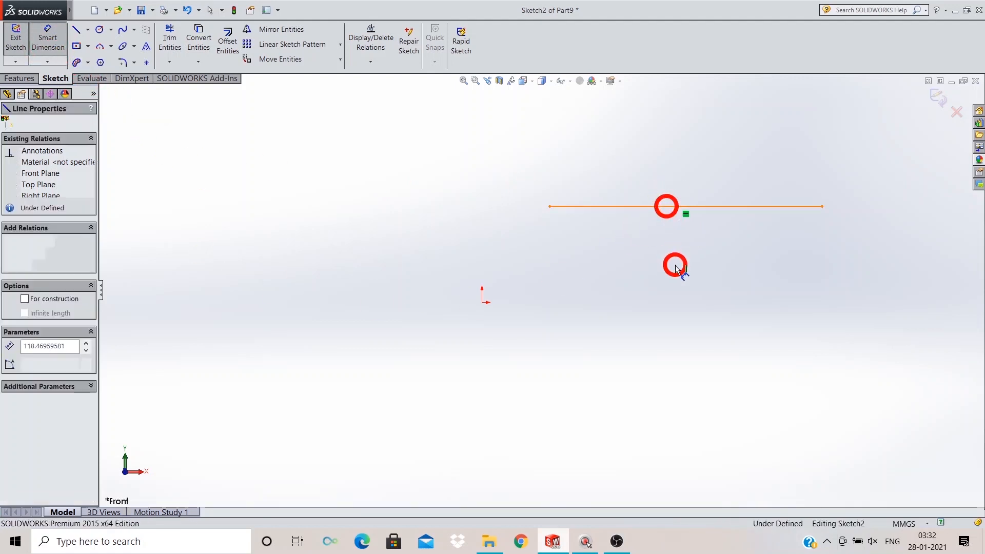
{"action": "left_click", "coordinate": [677, 270]}
{"action": "type", "text": "70"}
{"action": "key", "text": "Return"}
{"action": "left_click", "coordinate": [687, 319]}
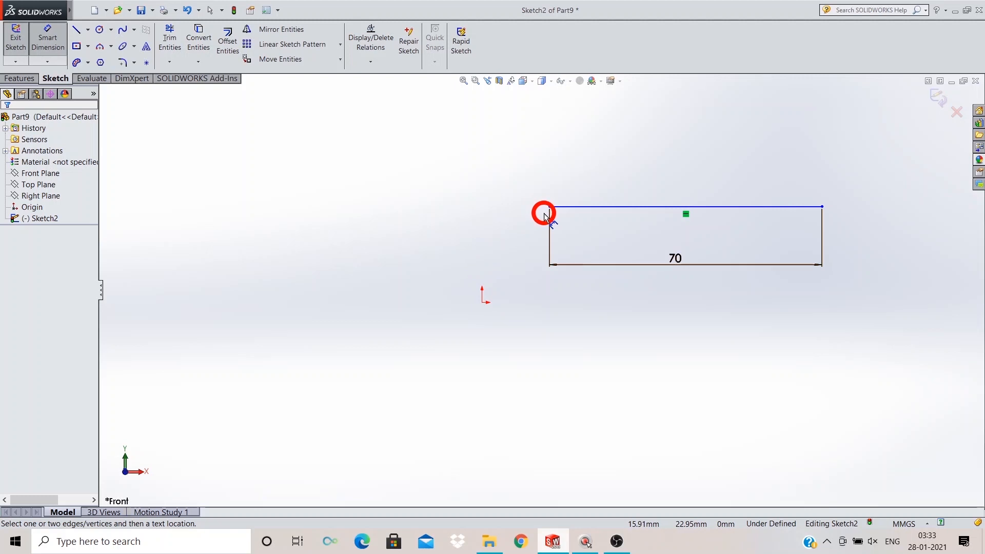
Dimension the horizontal distance from the origin to the line's left endpoint as 20 mm, placing the dimension below the origin.
{"action": "left_click", "coordinate": [676, 208]}
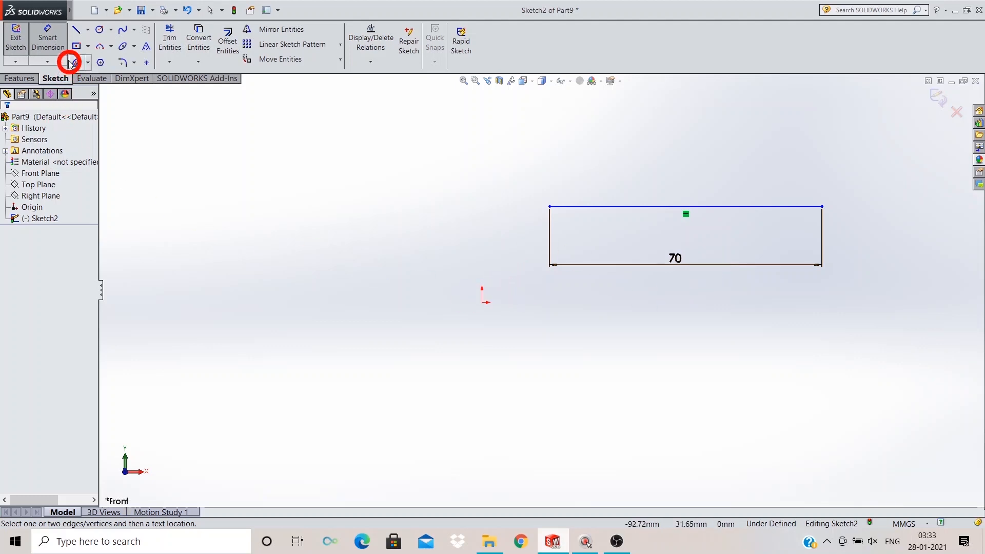
{"action": "double_click", "coordinate": [52, 42]}
{"action": "left_click", "coordinate": [49, 40]}
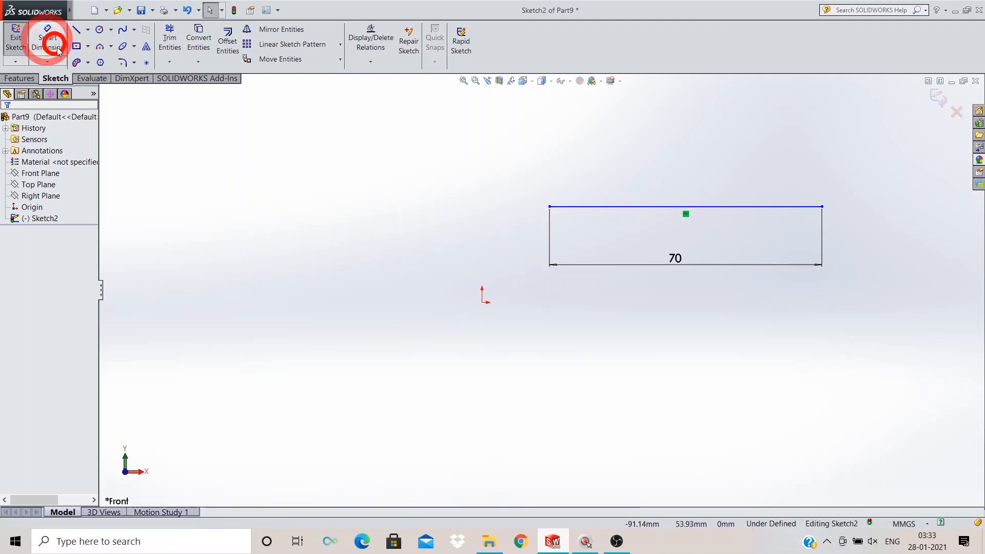
{"action": "left_click", "coordinate": [48, 41]}
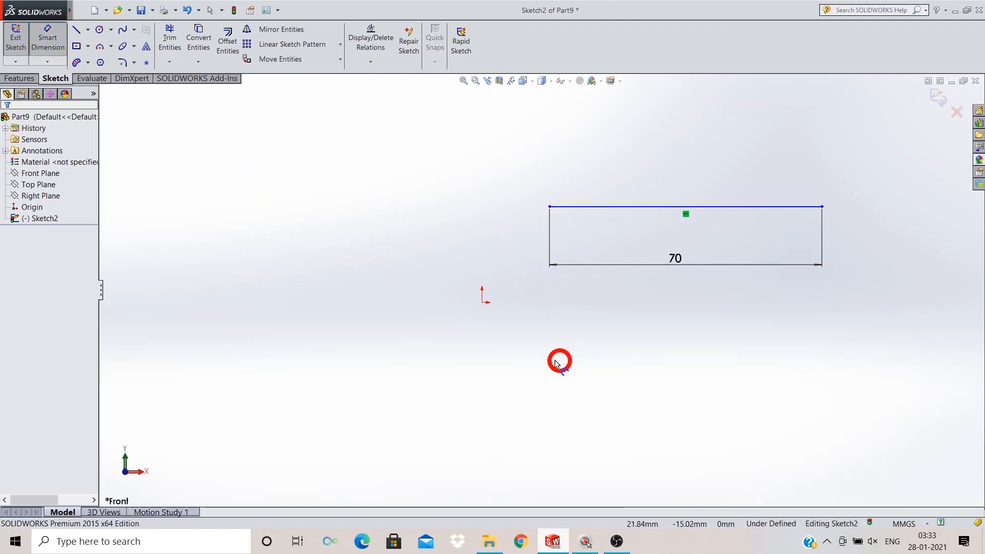
{"action": "left_click", "coordinate": [482, 302]}
{"action": "left_click", "coordinate": [550, 207]}
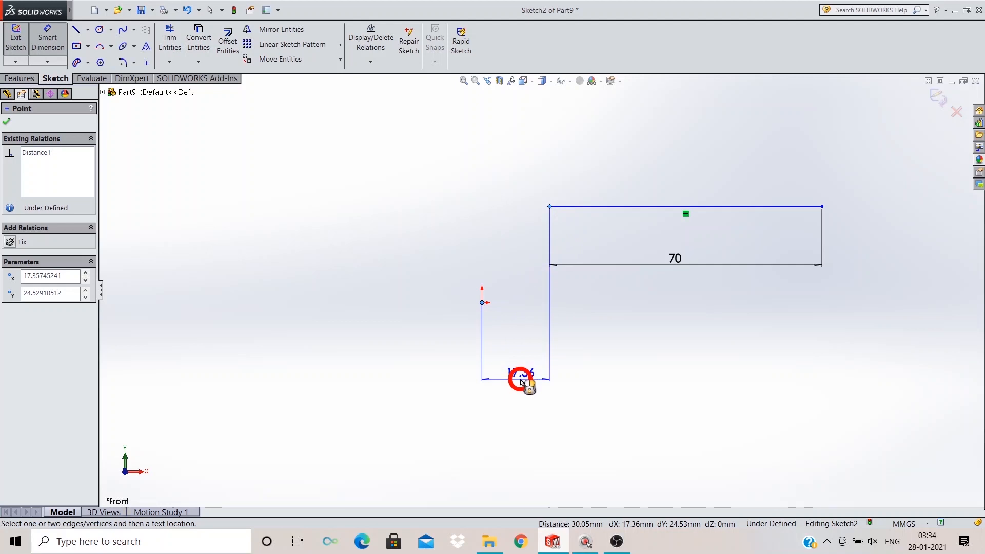
{"action": "left_click", "coordinate": [520, 380]}
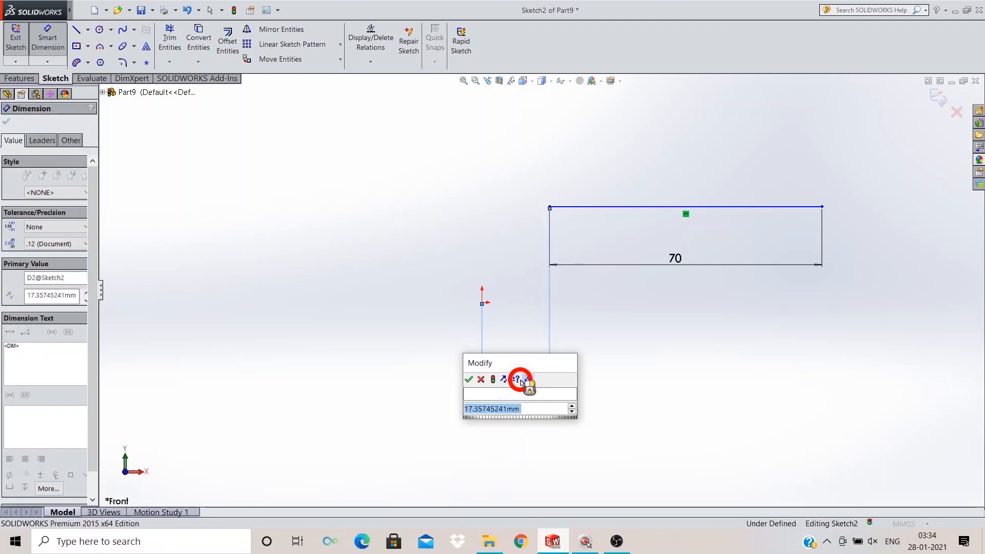
{"action": "type", "text": "20"}
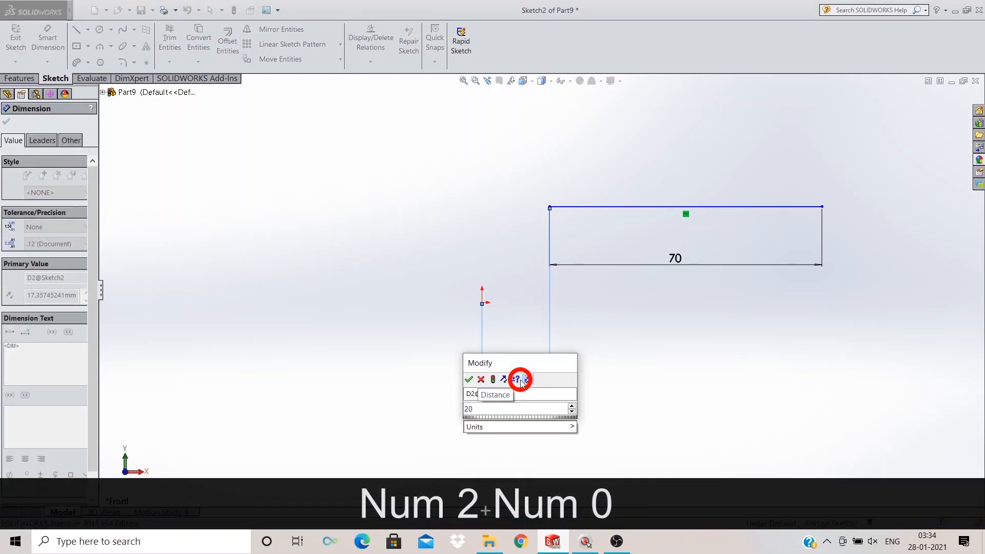
{"action": "key", "text": "Return"}
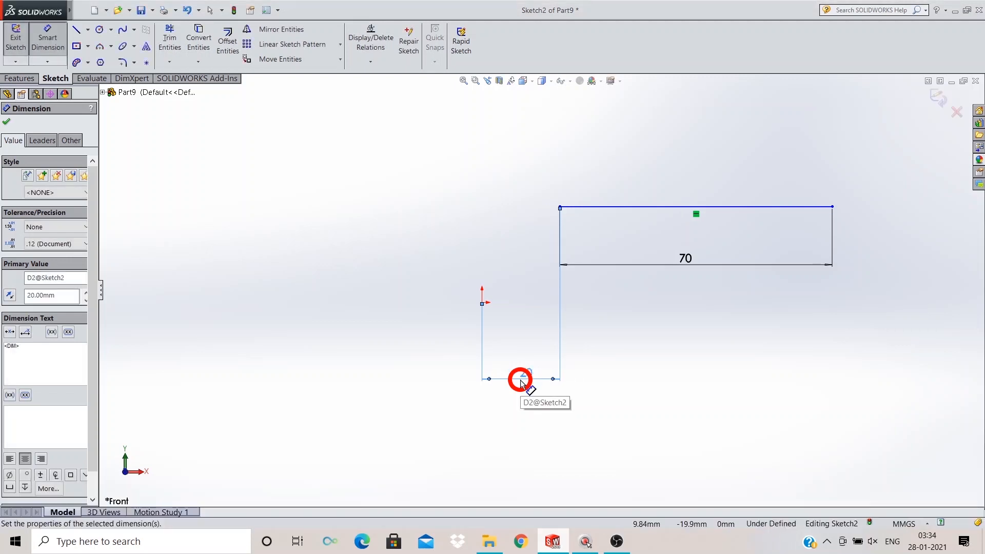
{"action": "left_click", "coordinate": [615, 370]}
Dimension the vertical distance from the origin to the line's left endpoint as 30 mm, placing the dimension left of the origin.
{"action": "left_click", "coordinate": [482, 303]}
{"action": "left_click", "coordinate": [560, 207]}
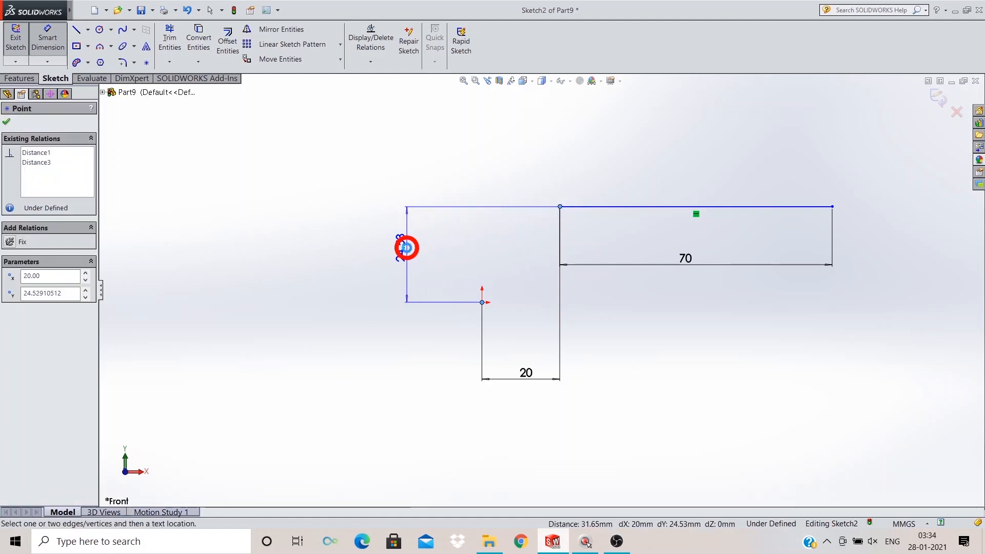
{"action": "left_click", "coordinate": [406, 248]}
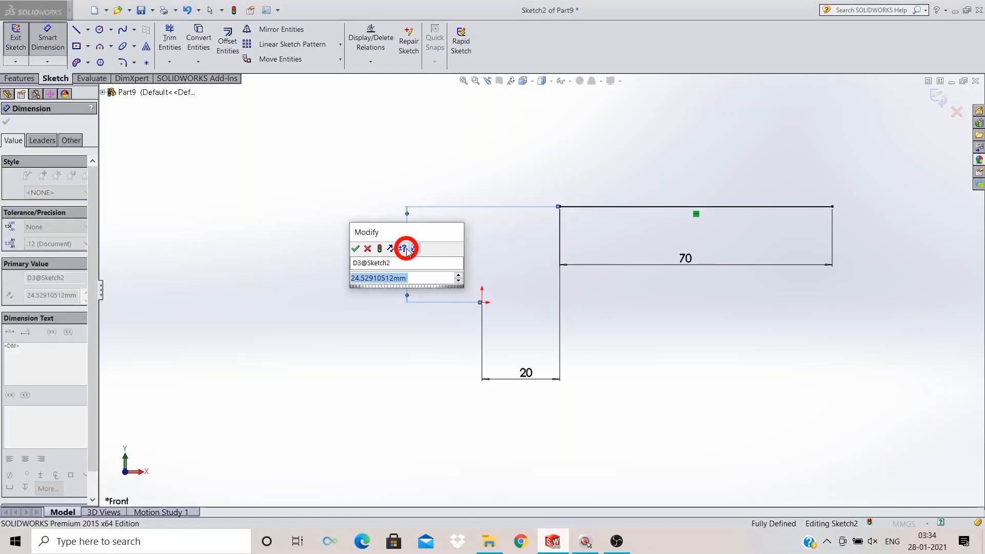
{"action": "type", "text": "30"}
{"action": "key", "text": "Return"}
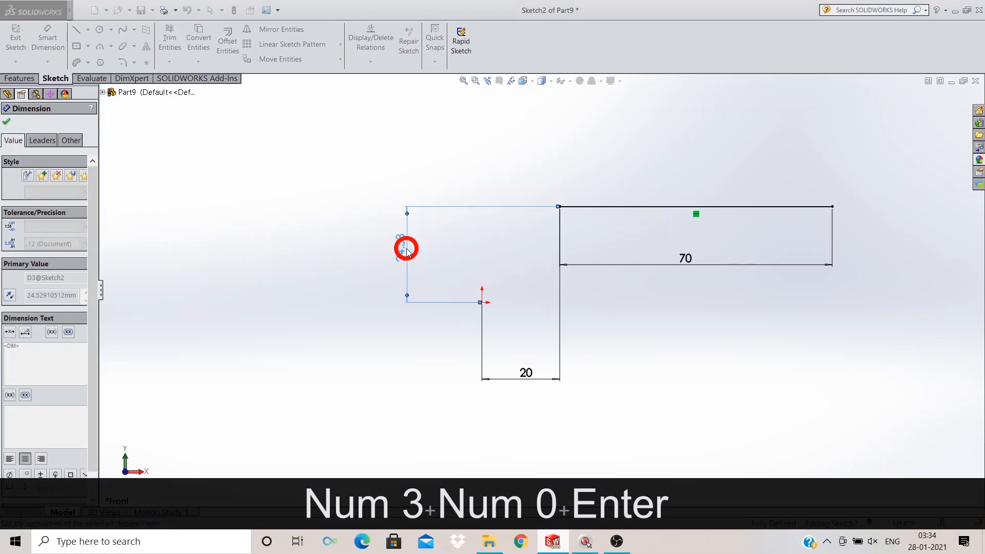
Draw a horizontal line about 67 mm long starting at the origin and running to the right.
{"action": "left_click", "coordinate": [667, 338]}
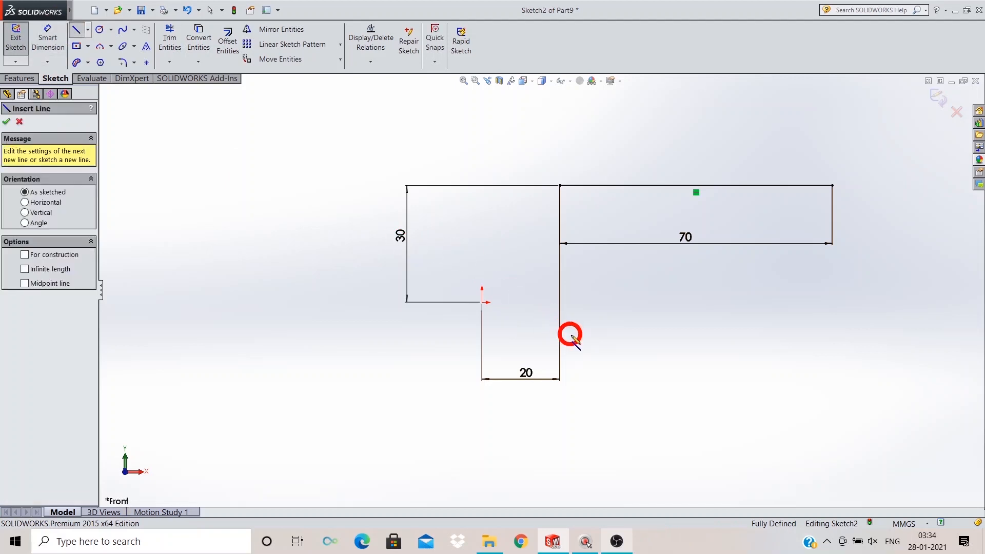
{"action": "left_click", "coordinate": [481, 303]}
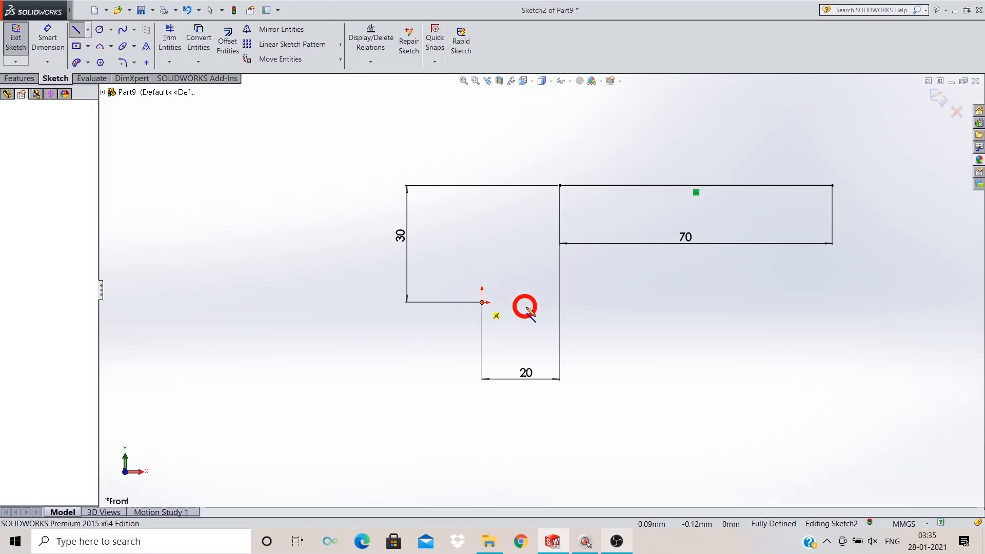
{"action": "left_click", "coordinate": [741, 303]}
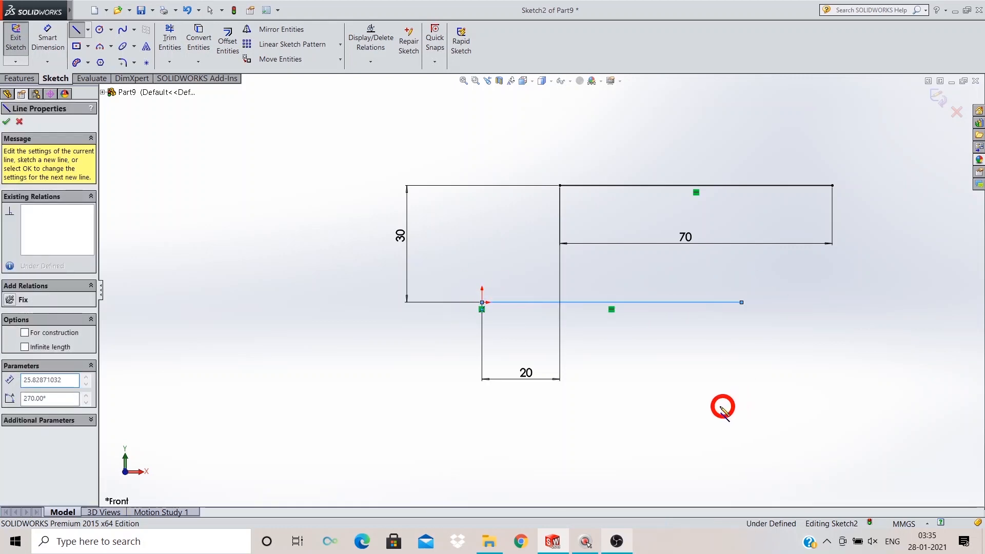
{"action": "key", "text": "Escape"}
Dimension the length of the line starting at the origin as 70 mm, placing the dimension below the line.
{"action": "left_click", "coordinate": [62, 50]}
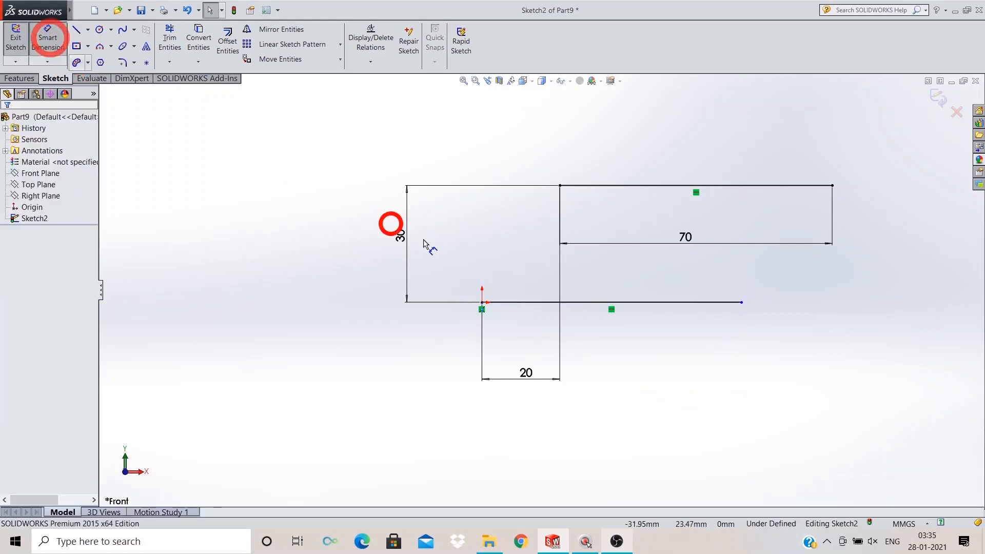
{"action": "left_click", "coordinate": [618, 302]}
{"action": "left_click", "coordinate": [612, 366]}
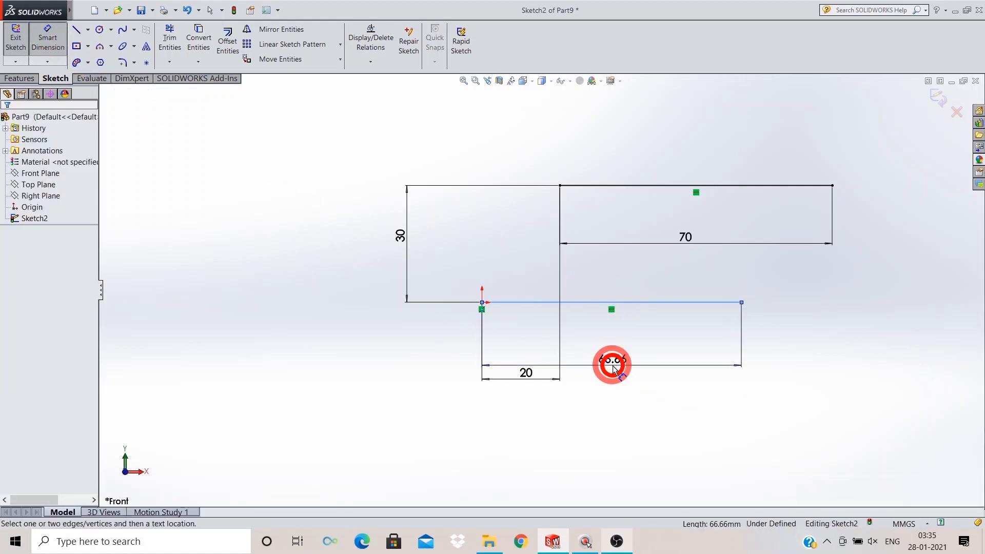
{"action": "type", "text": "70"}
{"action": "key", "text": "Return"}
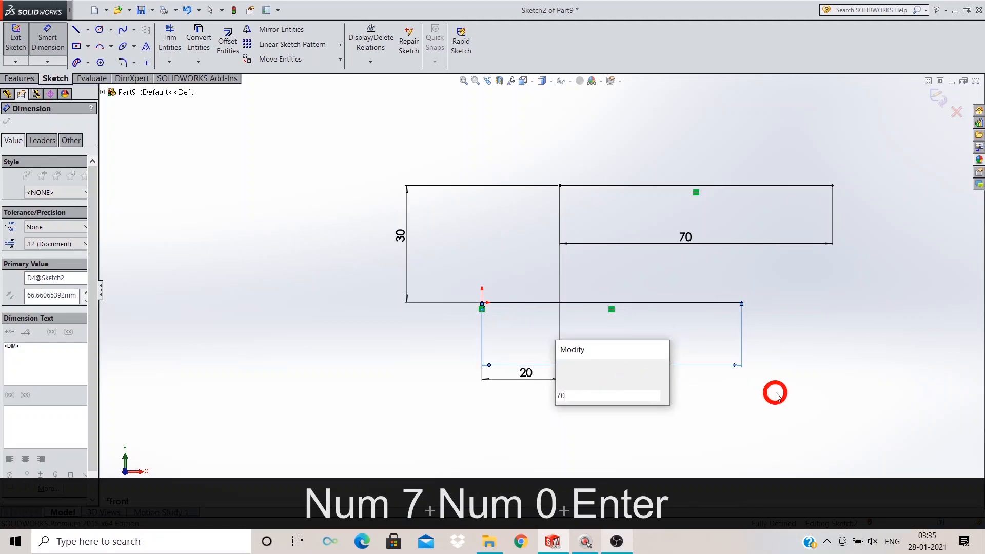
{"action": "left_click", "coordinate": [776, 394]}
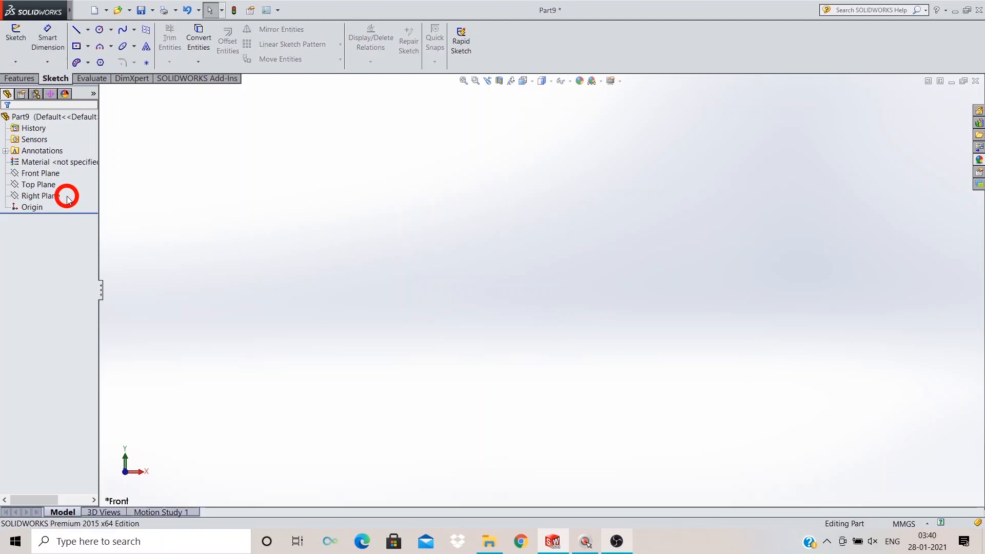
Start a new sketch on the Front Plane and draw an inclined line about 110 mm long, rising to the right above the origin.
{"action": "left_click", "coordinate": [21, 173]}
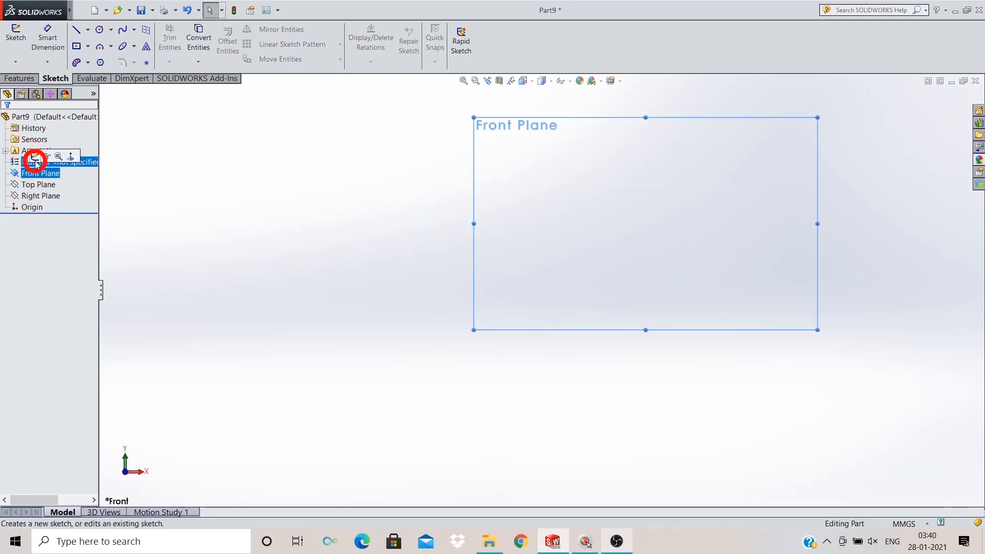
{"action": "left_click", "coordinate": [35, 157]}
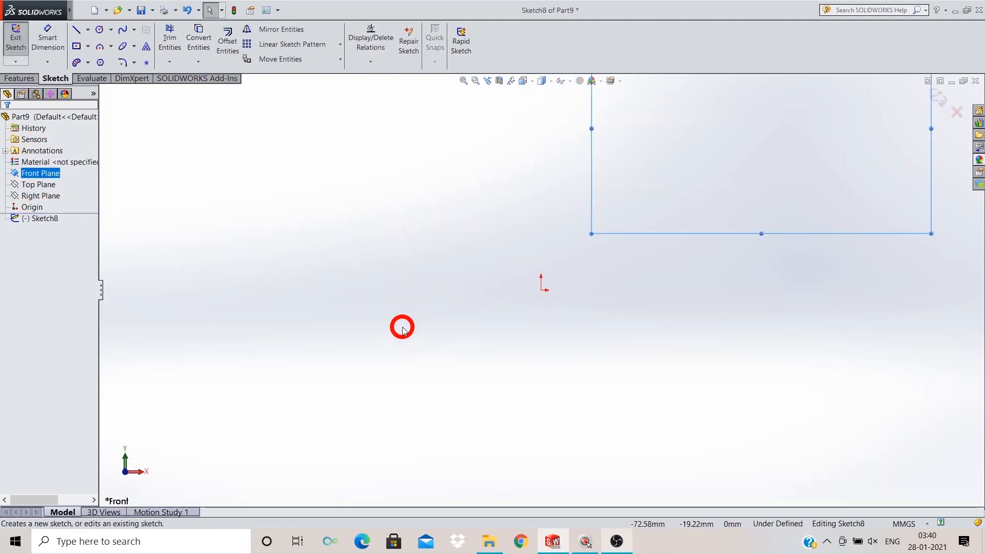
{"action": "left_click", "coordinate": [76, 30]}
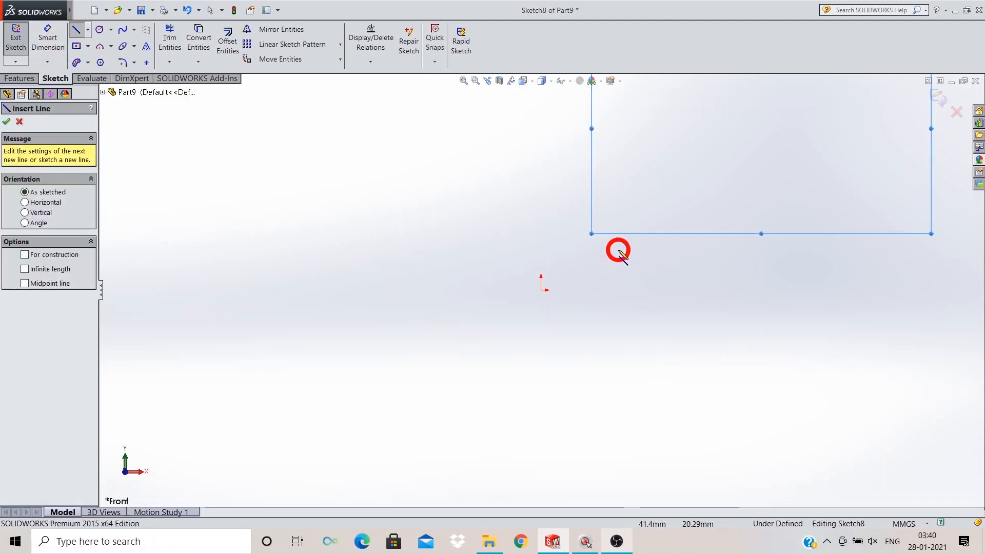
{"action": "scroll", "coordinate": [607, 282], "scroll_direction": "up", "scroll_amount": 2}
{"action": "scroll", "coordinate": [655, 169], "scroll_direction": "down", "scroll_amount": 4}
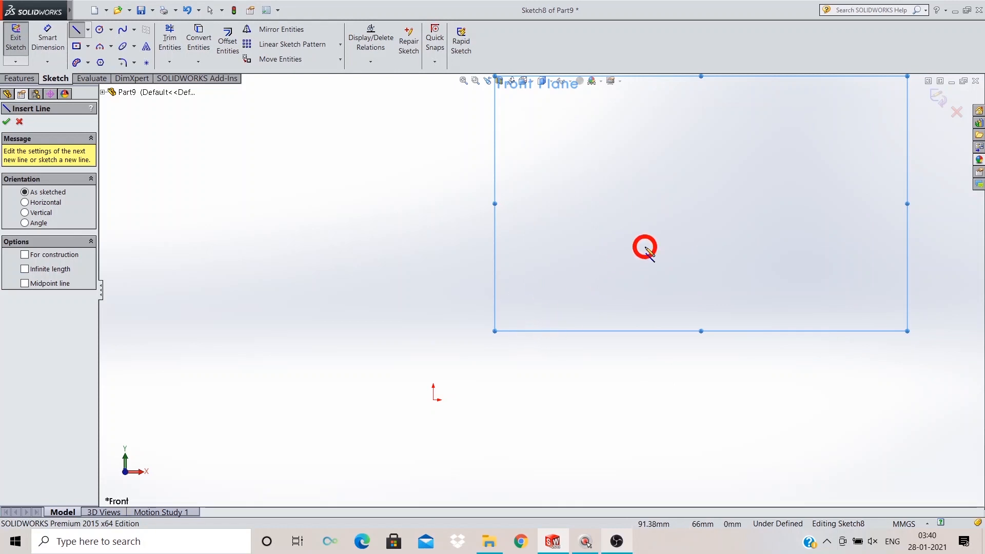
{"action": "left_click", "coordinate": [514, 307]}
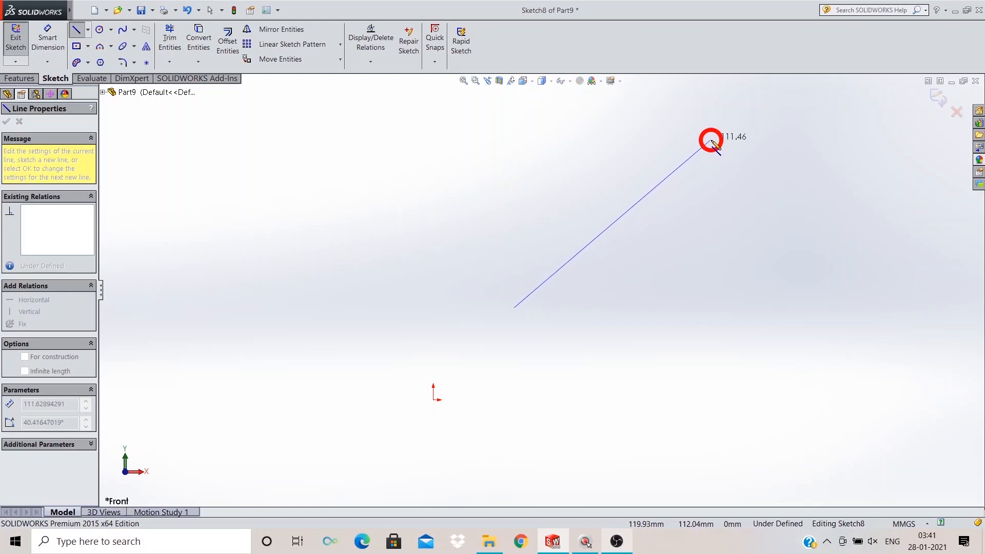
{"action": "left_click", "coordinate": [721, 159]}
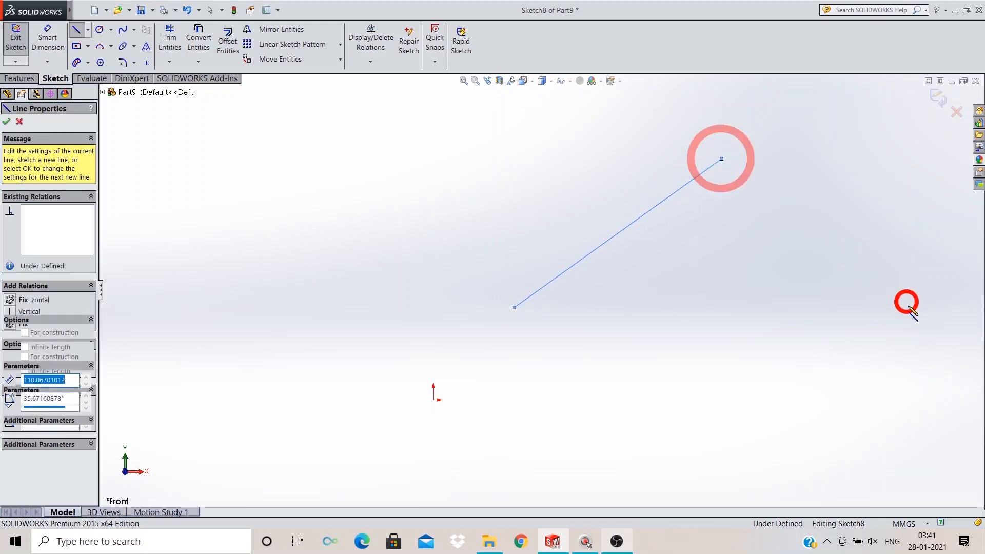
{"action": "key", "text": "Escape"}
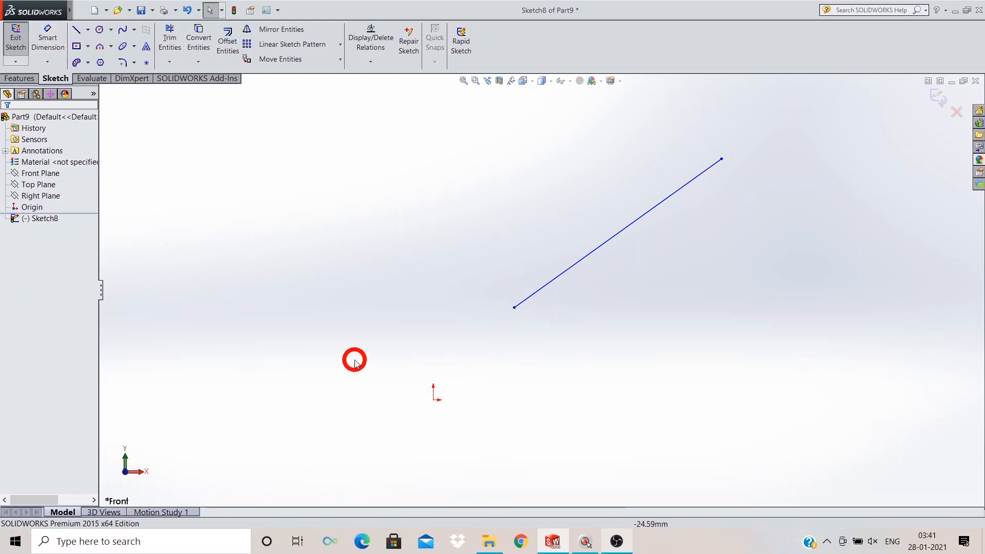
Dimension the inclined line's true length as 70 mm, placing the dimension parallel to and above the line.
{"action": "left_click", "coordinate": [47, 42]}
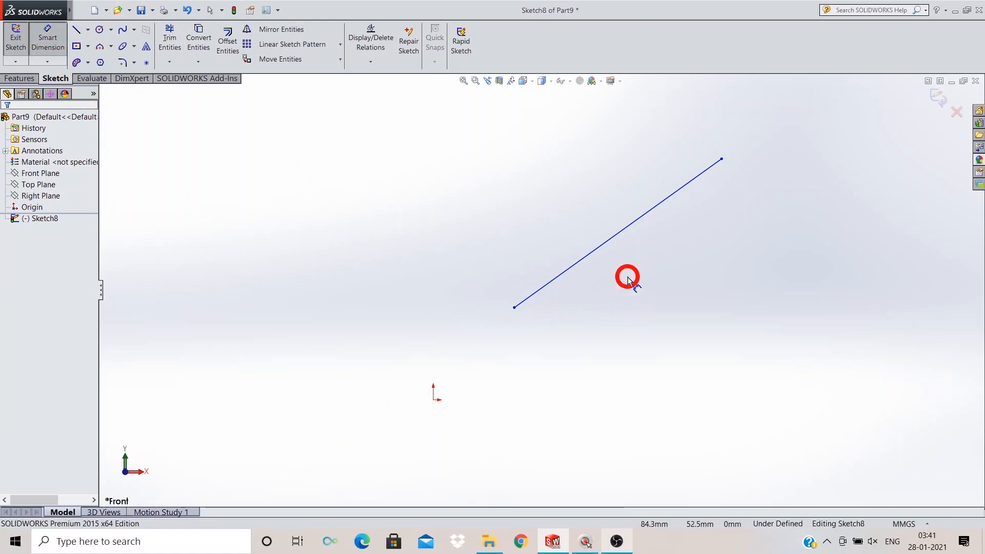
{"action": "left_click", "coordinate": [596, 247]}
{"action": "left_click", "coordinate": [575, 229]}
{"action": "type", "text": "70"}
{"action": "key", "text": "Return"}
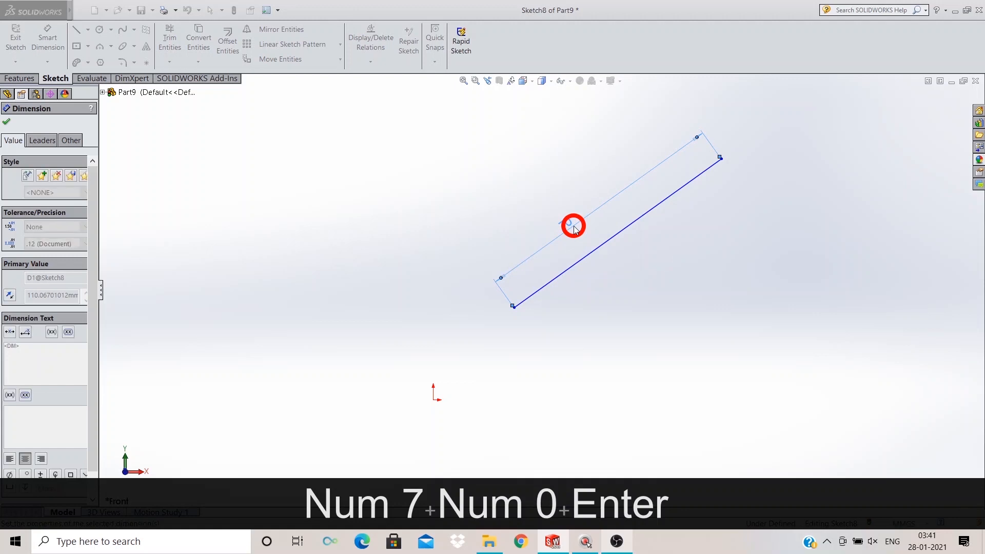
{"action": "left_click", "coordinate": [615, 410]}
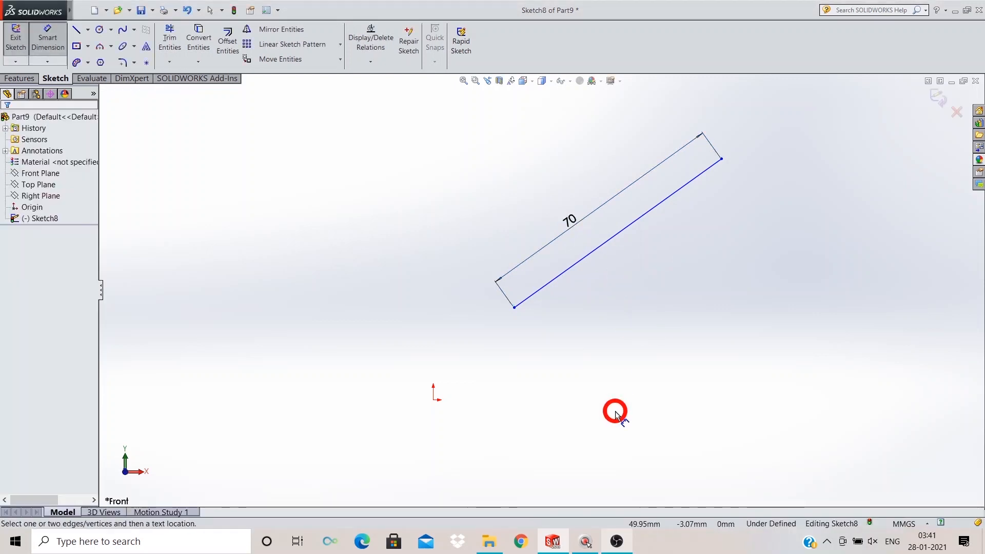
Dimension the horizontal distance from the origin to the inclined line's lower endpoint as 30 mm, placing the dimension below the origin.
{"action": "left_click", "coordinate": [514, 307]}
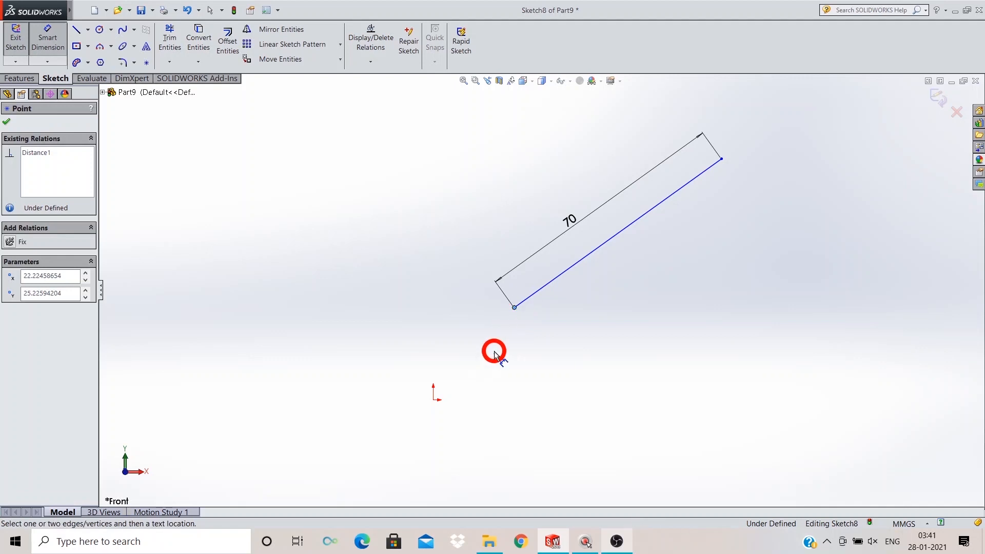
{"action": "left_click", "coordinate": [433, 400]}
{"action": "left_click", "coordinate": [462, 458]}
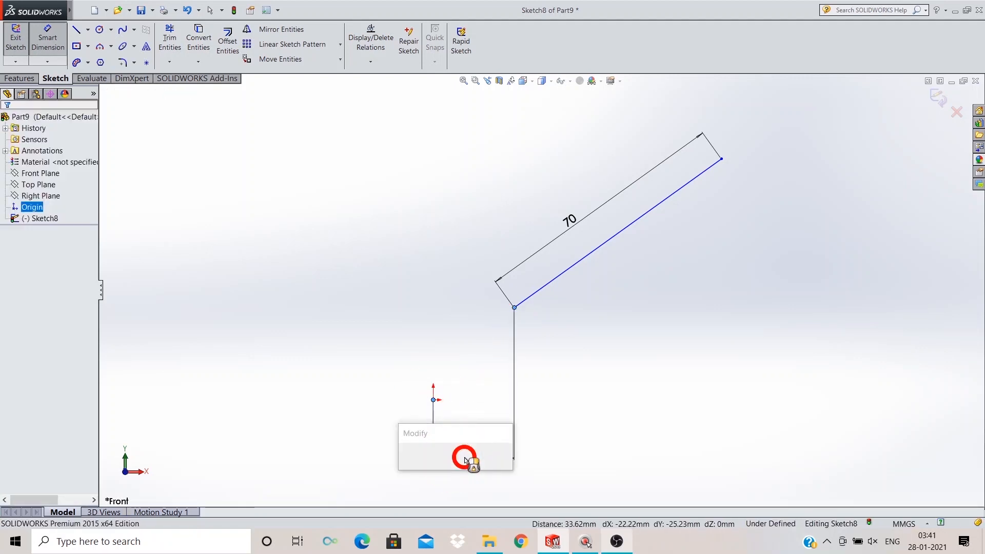
{"action": "type", "text": "30"}
{"action": "key", "text": "Return"}
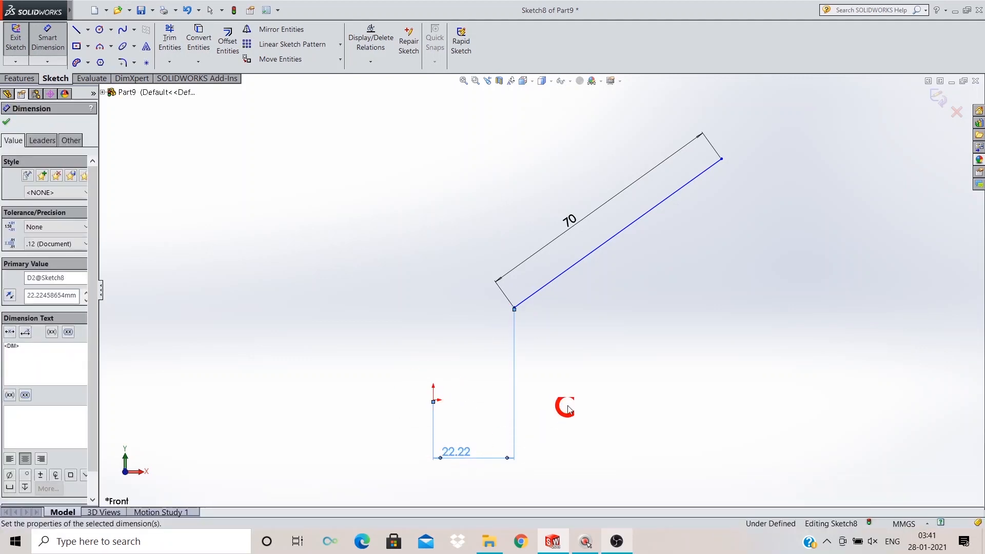
{"action": "left_click", "coordinate": [603, 383]}
Dimension the vertical distance from the origin to the inclined line's lower endpoint as 20 mm, placing the dimension left of the origin.
{"action": "left_click", "coordinate": [540, 308]}
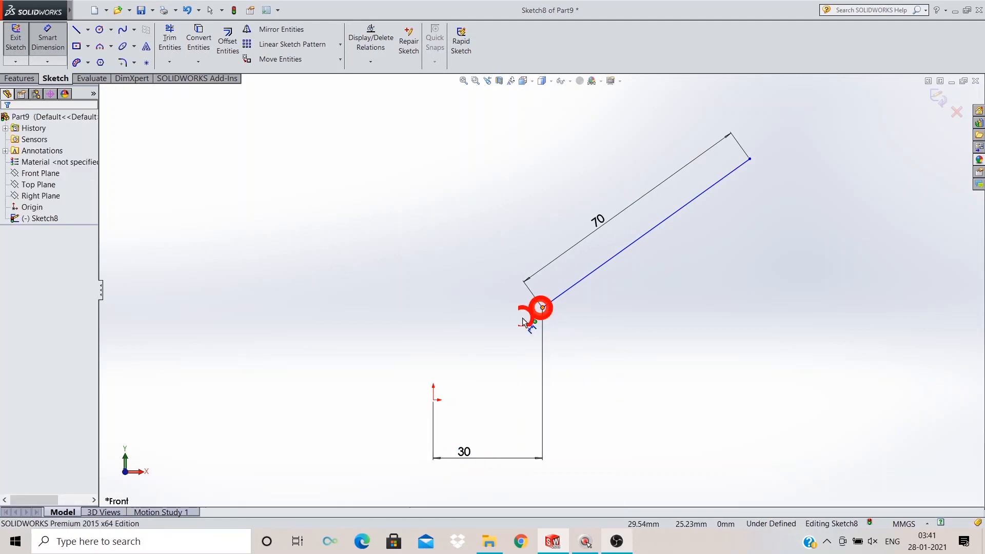
{"action": "left_click", "coordinate": [434, 399]}
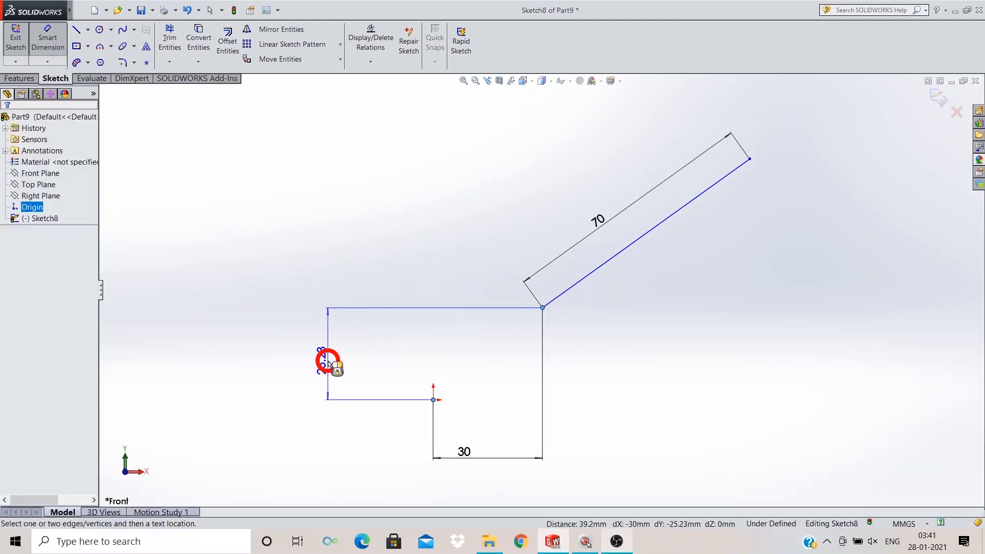
{"action": "left_click", "coordinate": [328, 364]}
{"action": "type", "text": "20"}
{"action": "key", "text": "Return"}
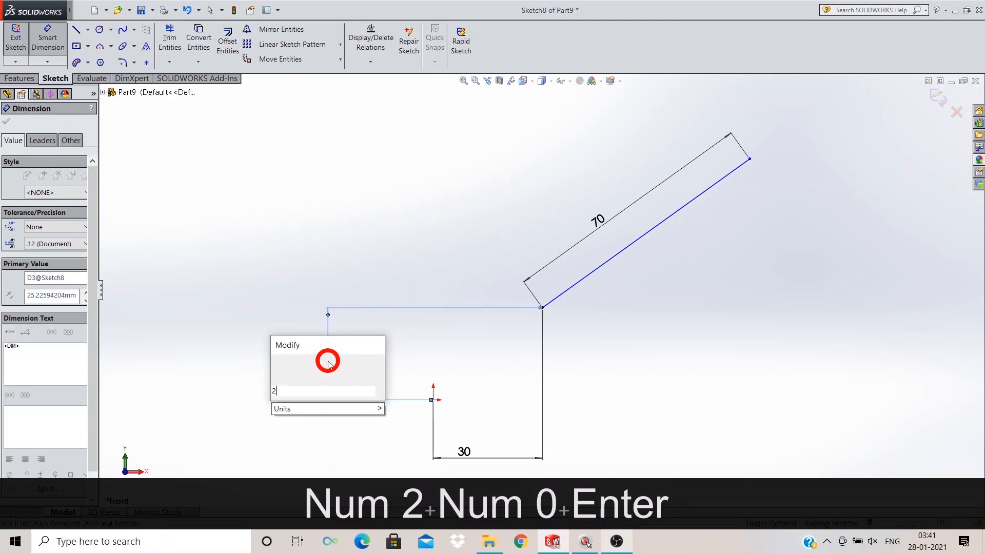
{"action": "left_click", "coordinate": [570, 411]}
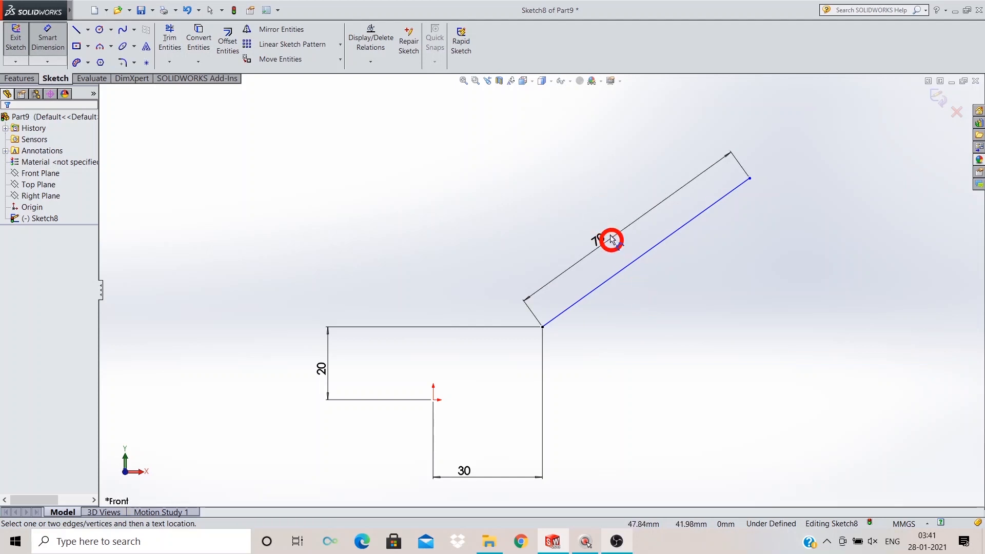
{"action": "left_click_drag", "start_coordinate": [516, 328], "coordinate": [545, 324]}
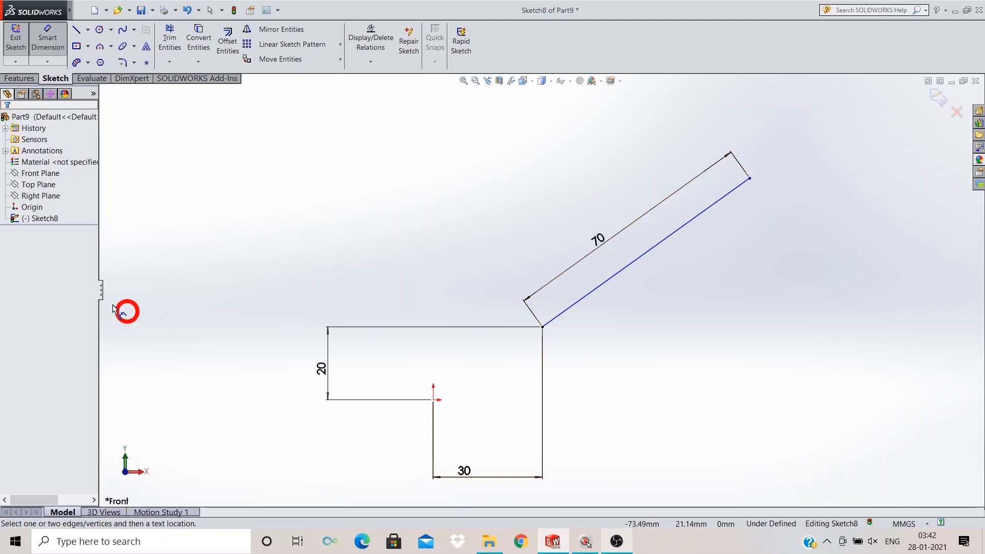
Draw a horizontal centerline about 80 mm long to the right from the inclined line's lower endpoint.
{"action": "left_click", "coordinate": [89, 31]}
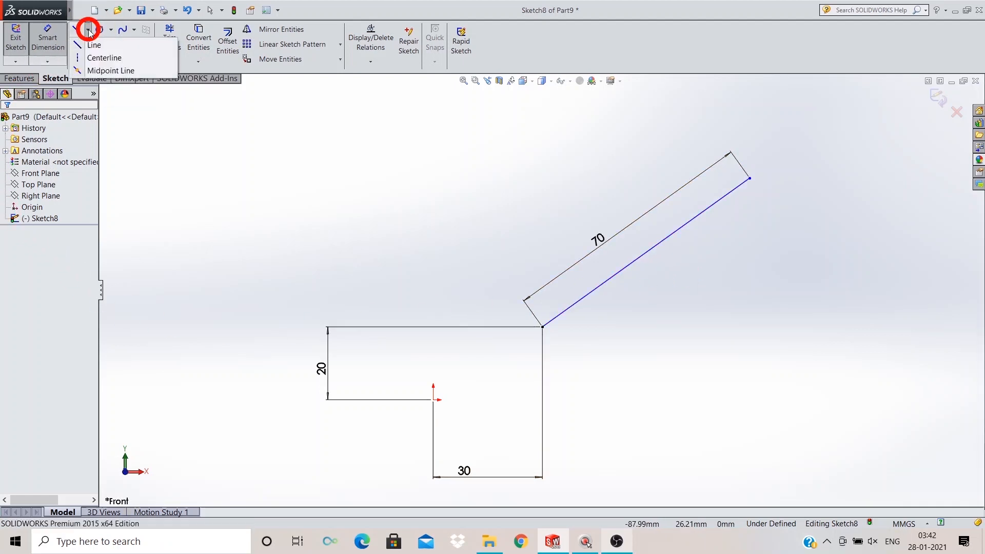
{"action": "left_click", "coordinate": [90, 60]}
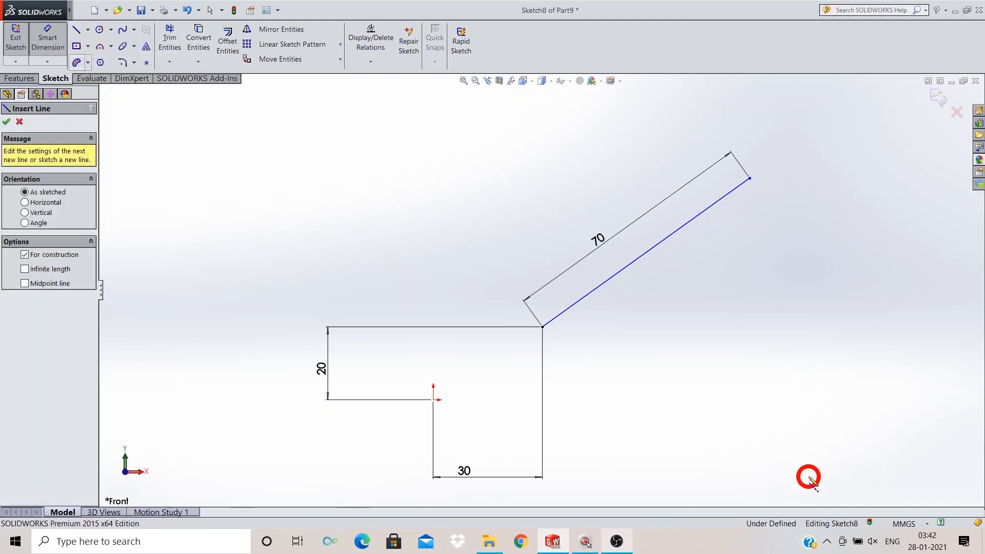
{"action": "left_click", "coordinate": [542, 328]}
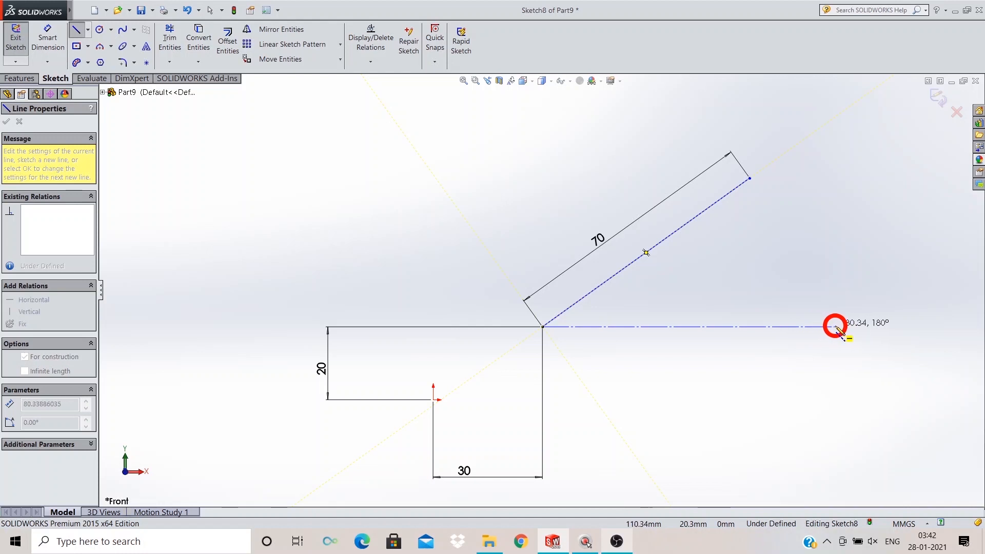
{"action": "left_click", "coordinate": [835, 327]}
{"action": "key", "text": "Escape"}
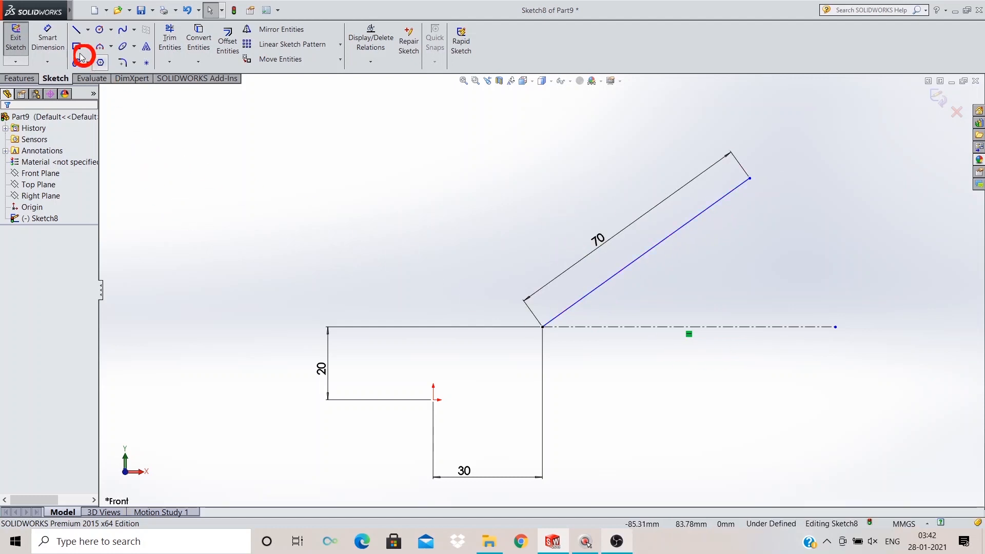
Dimension the angle between the inclined line and the horizontal centerline as 45°, placing the dimension between them.
{"action": "left_click", "coordinate": [48, 40]}
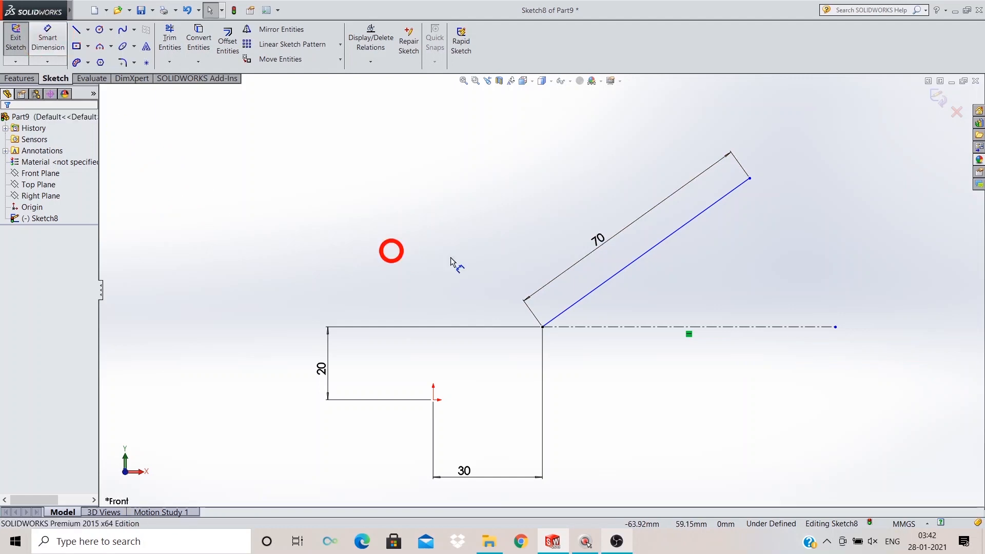
{"action": "left_click", "coordinate": [647, 252]}
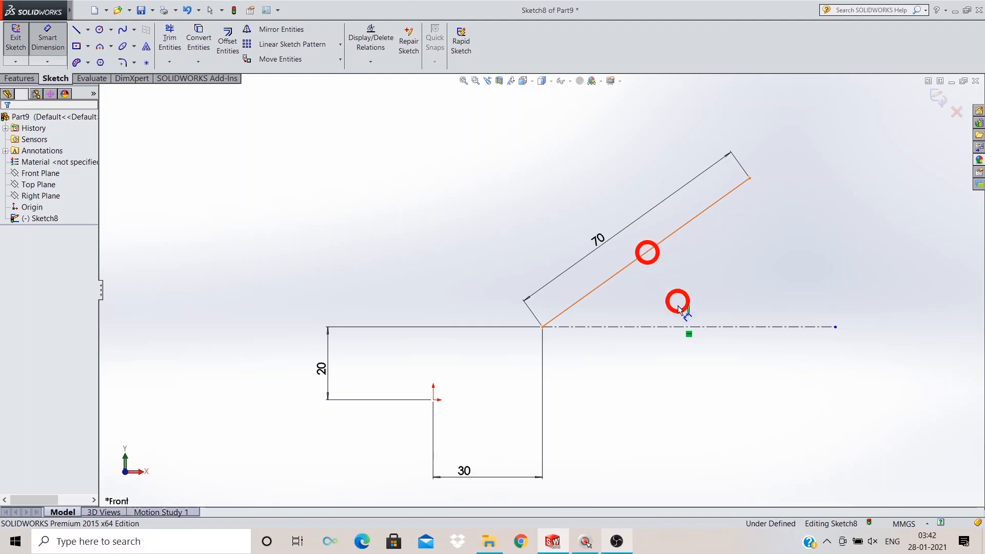
{"action": "left_click", "coordinate": [676, 328]}
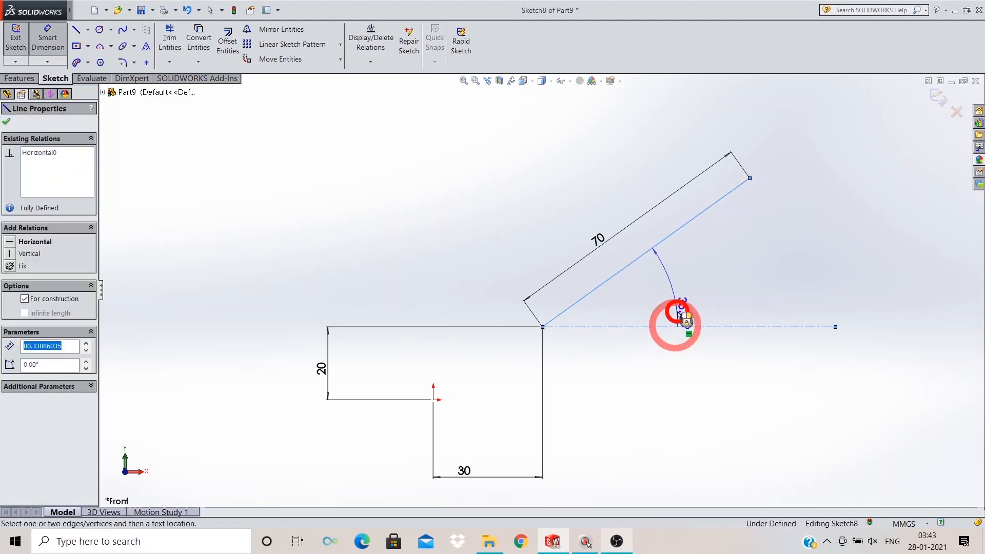
{"action": "left_click", "coordinate": [675, 286]}
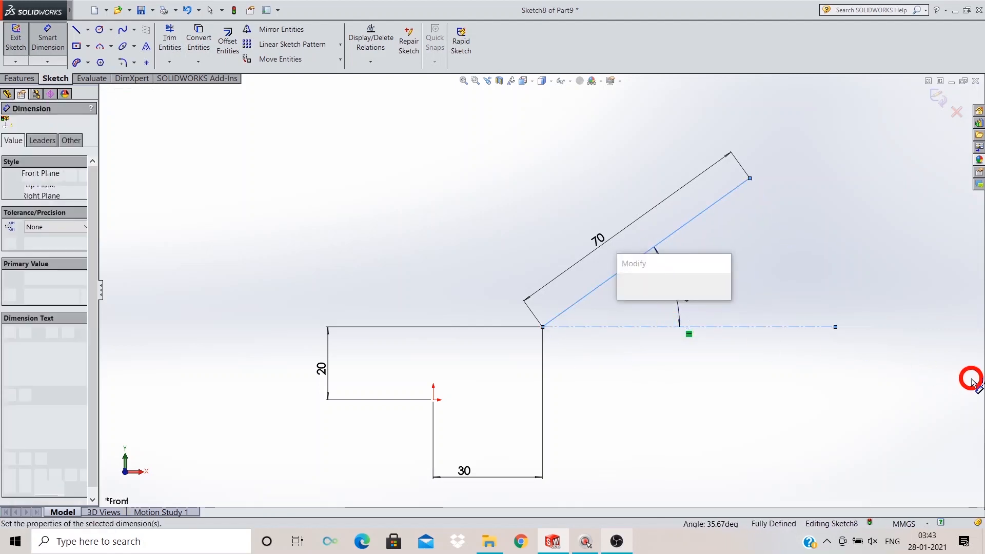
{"action": "type", "text": "45"}
{"action": "key", "text": "Return"}
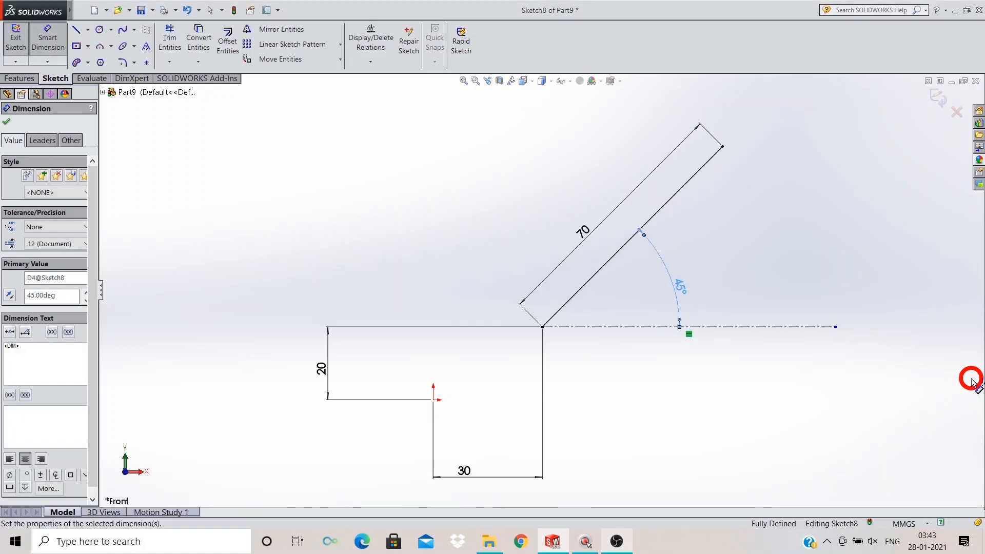
{"action": "left_click", "coordinate": [971, 379]}
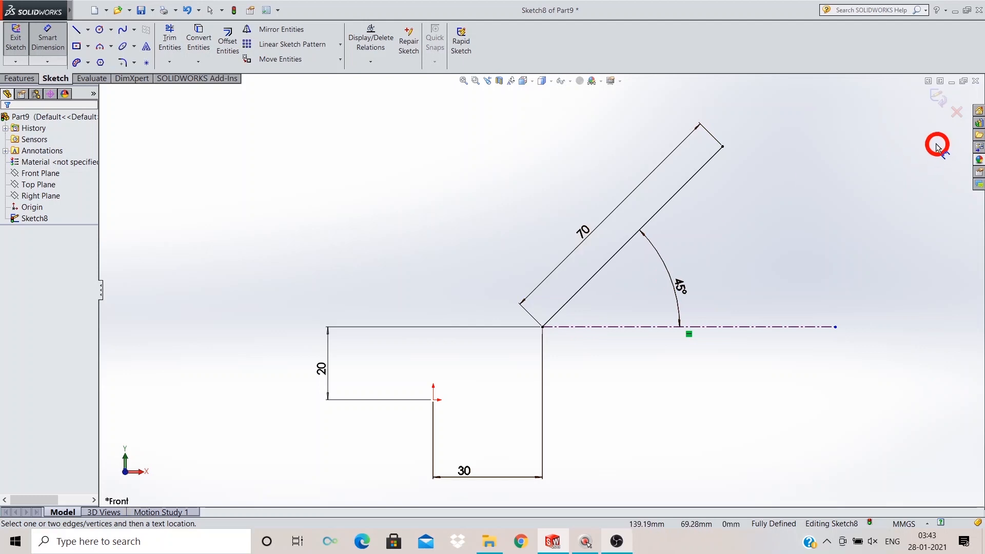
Exit the inclined-line sketch and delete it from the part.
{"action": "left_click", "coordinate": [932, 96]}
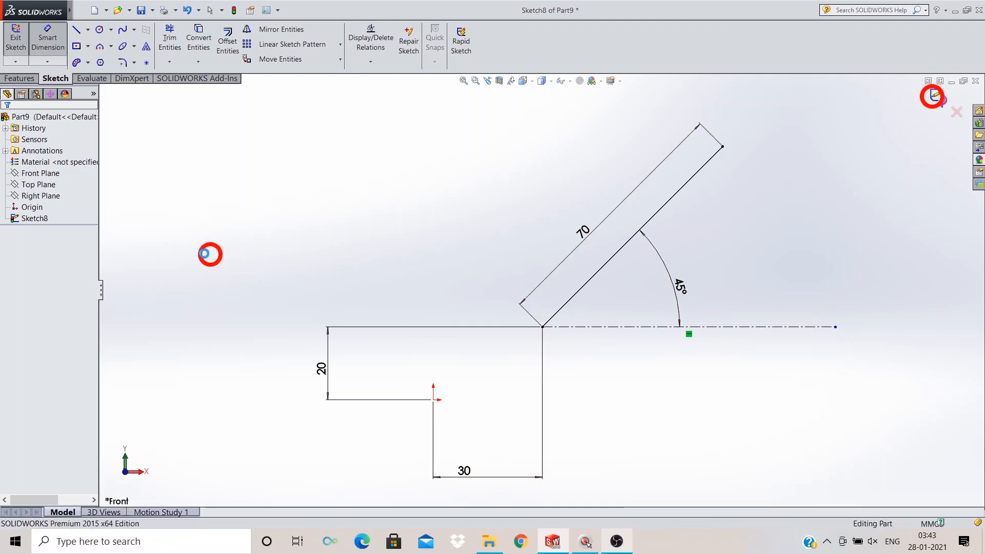
{"action": "right_click", "coordinate": [34, 217]}
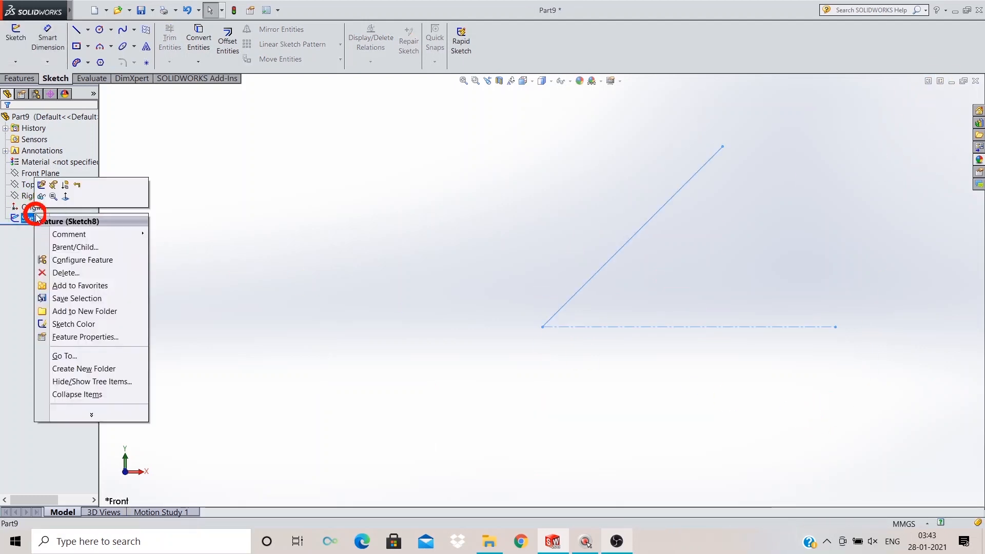
{"action": "left_click", "coordinate": [63, 272]}
{"action": "left_click", "coordinate": [574, 197]}
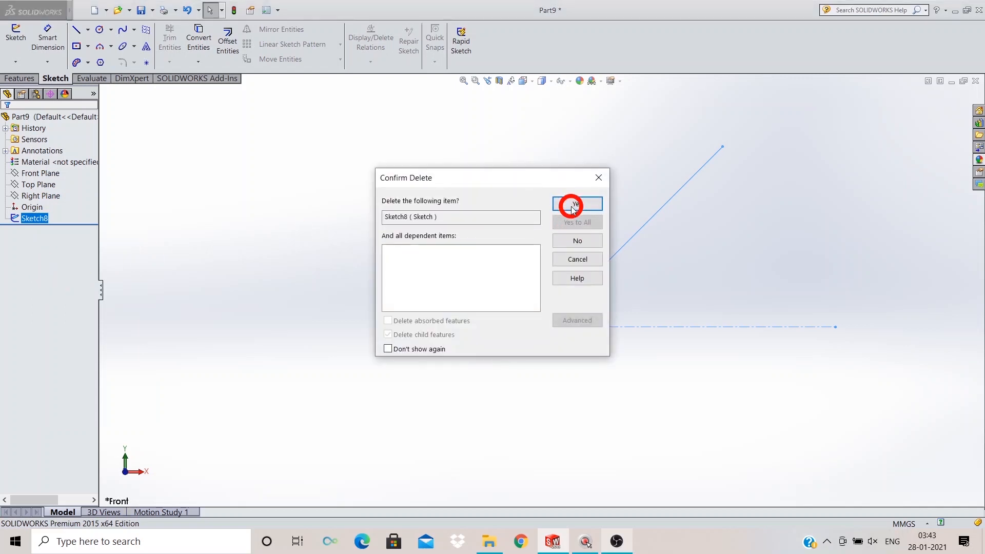
Start a new sketch on the Front Plane.
{"action": "left_click", "coordinate": [40, 171]}
{"action": "left_click", "coordinate": [41, 159]}
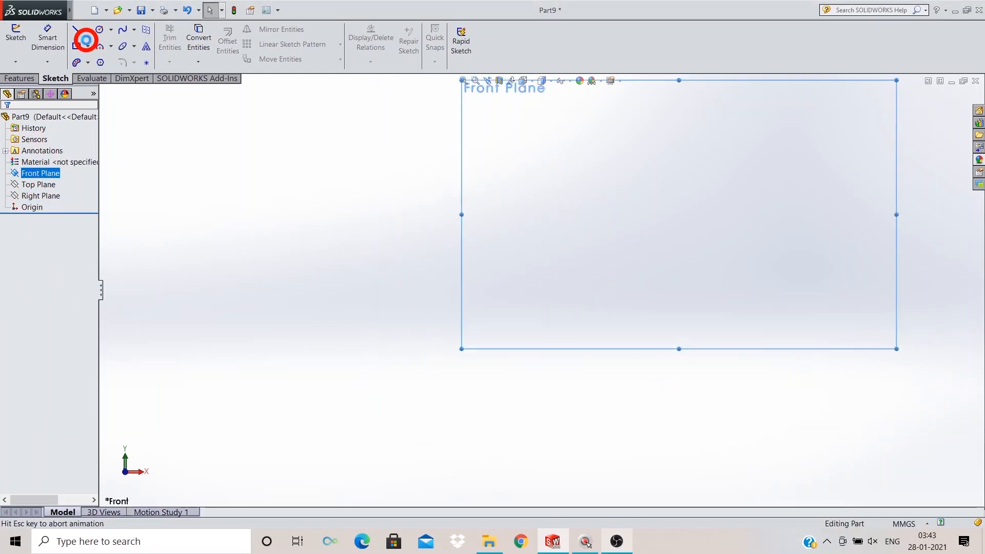
Draw a circle centred on the origin with a radius of about 54 mm.
{"action": "left_click", "coordinate": [100, 30]}
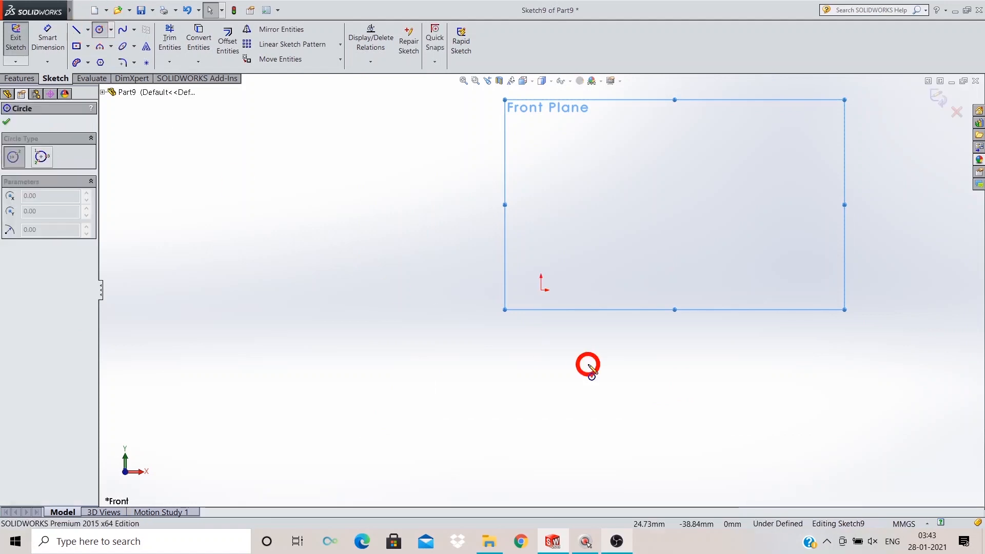
{"action": "scroll", "coordinate": [729, 217], "scroll_direction": "up", "scroll_amount": 1}
{"action": "scroll", "coordinate": [730, 218], "scroll_direction": "down", "scroll_amount": 2}
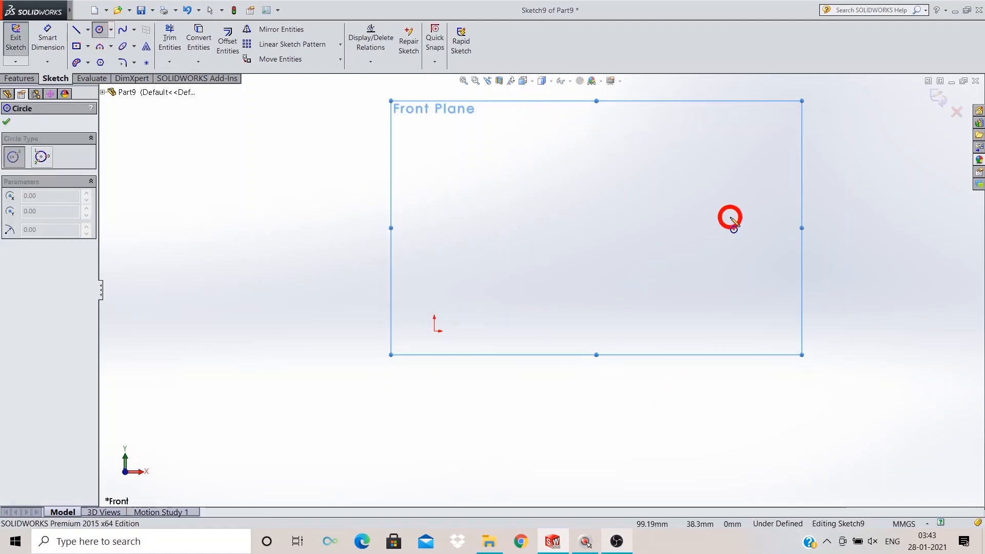
{"action": "left_click", "coordinate": [435, 331]}
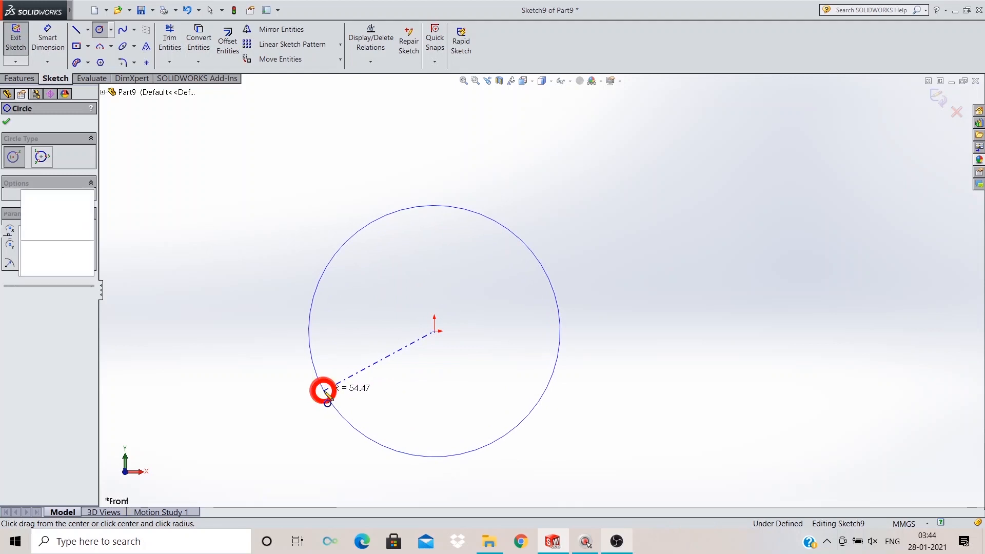
{"action": "left_click", "coordinate": [324, 392]}
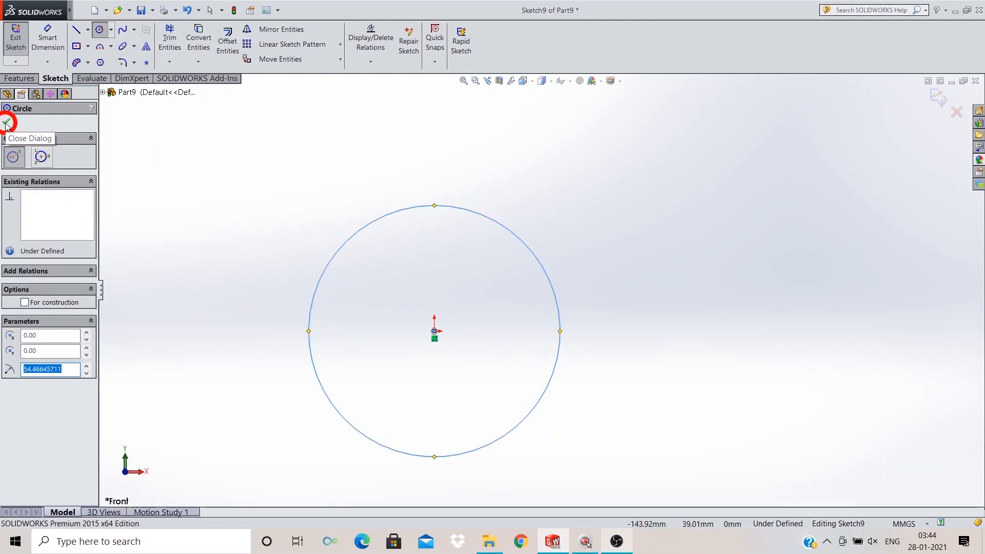
{"action": "key", "text": "Escape"}
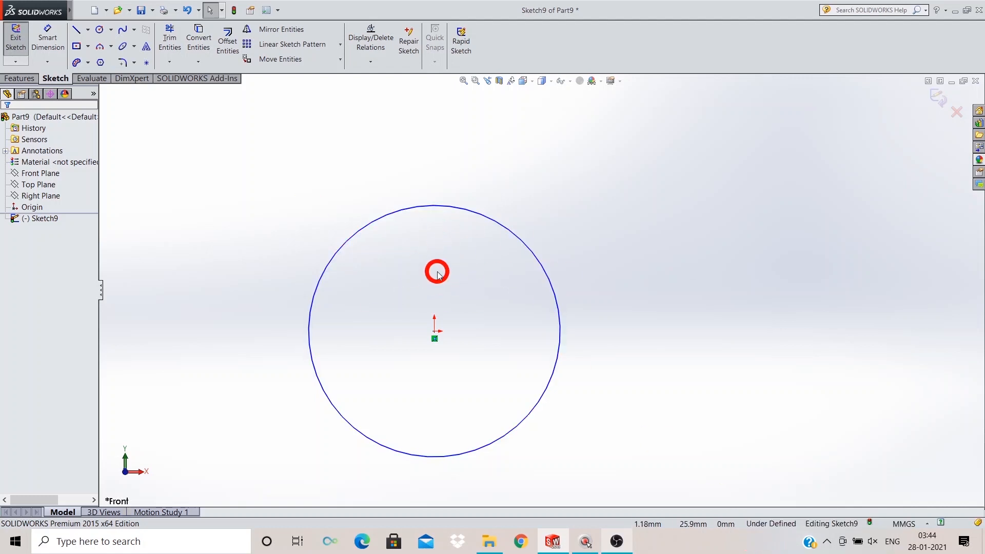
Dimension the origin-centred circle's diameter as 90 mm, placing the dimension to the right of the circle.
{"action": "left_click", "coordinate": [47, 38]}
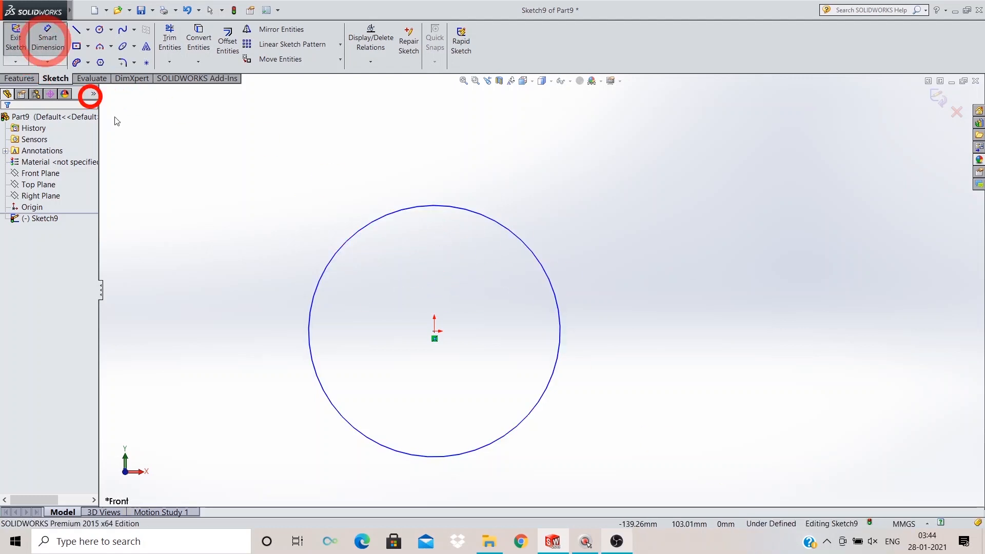
{"action": "left_click", "coordinate": [547, 274]}
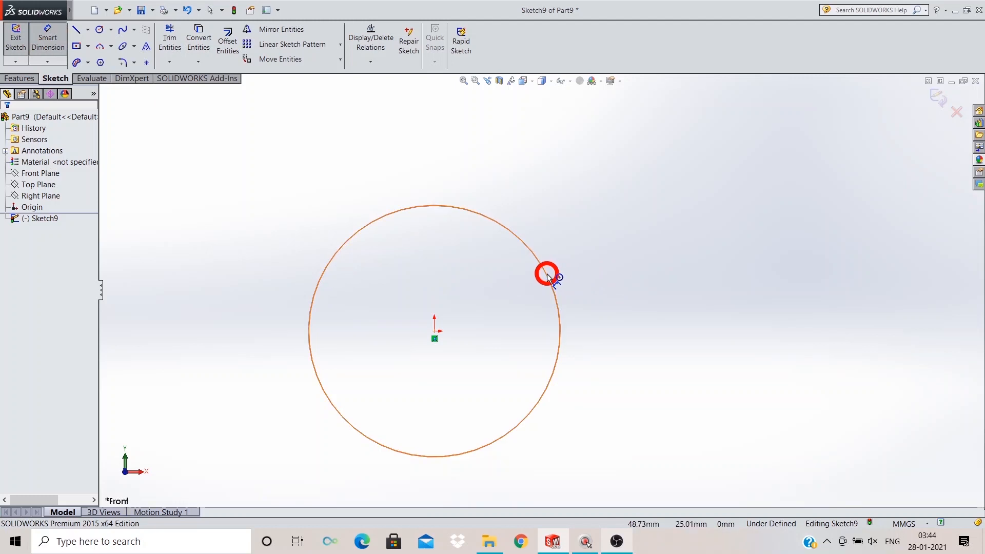
{"action": "left_click", "coordinate": [641, 253]}
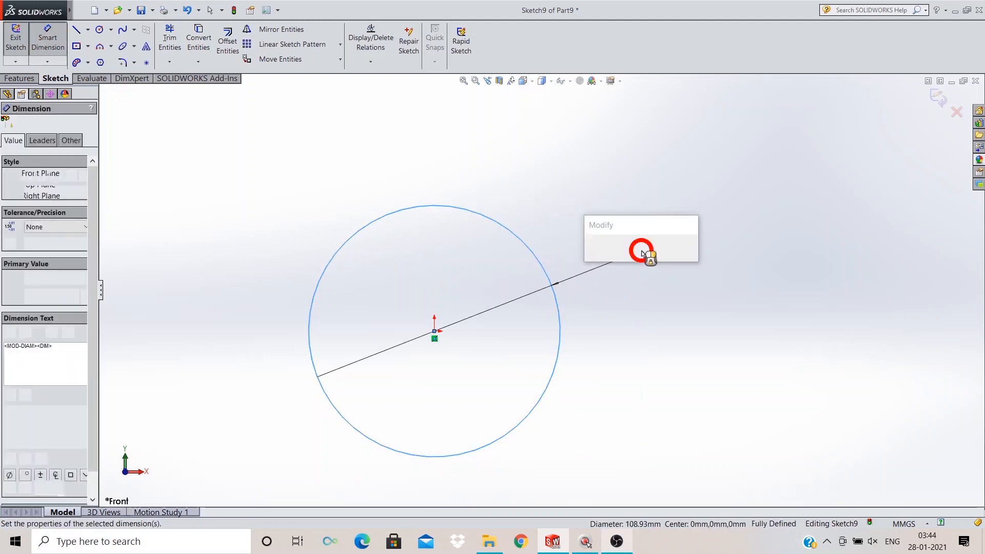
{"action": "type", "text": "90"}
{"action": "key", "text": "Return"}
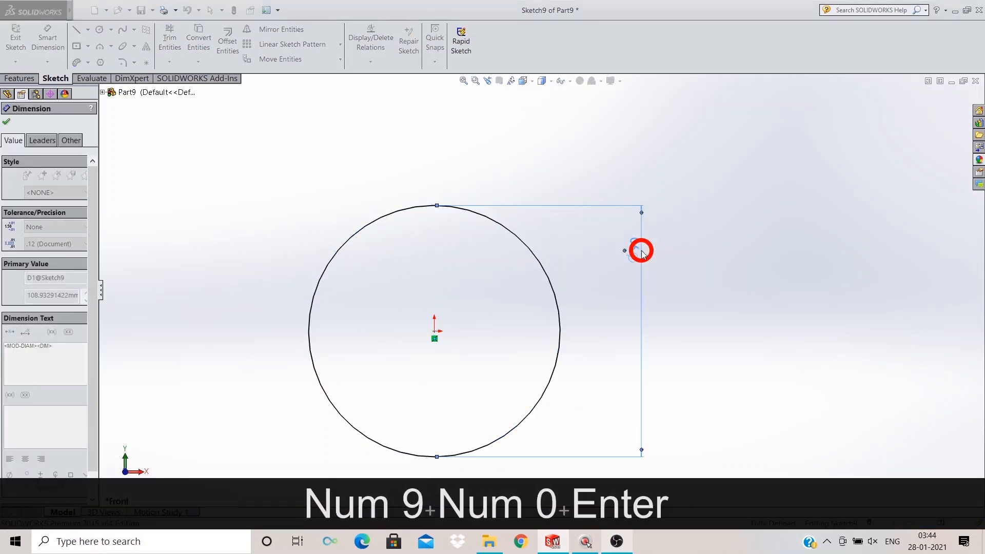
{"action": "left_click", "coordinate": [725, 262]}
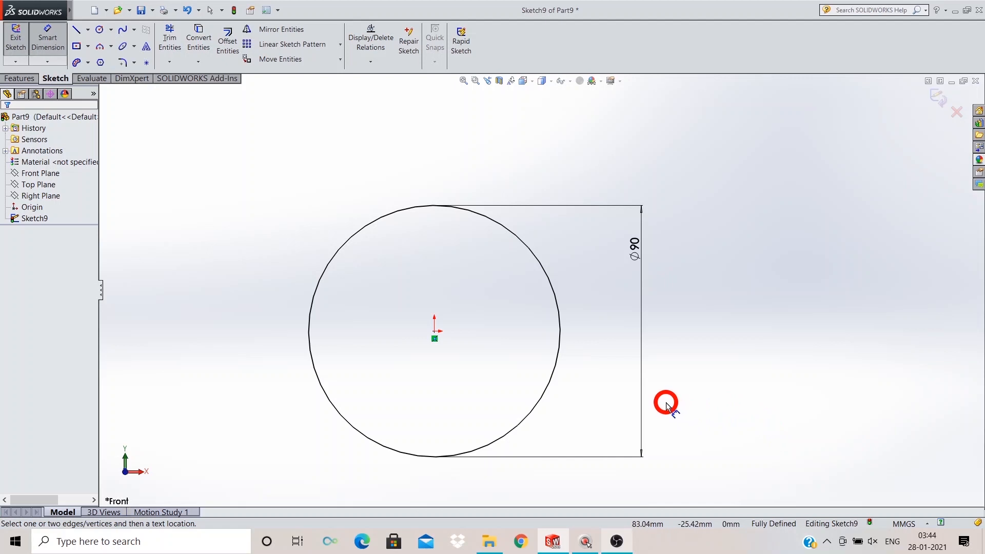
Undo the diameter dimension and the circle, leaving the Front Plane sketch empty.
{"action": "key", "text": "ctrl+z"}
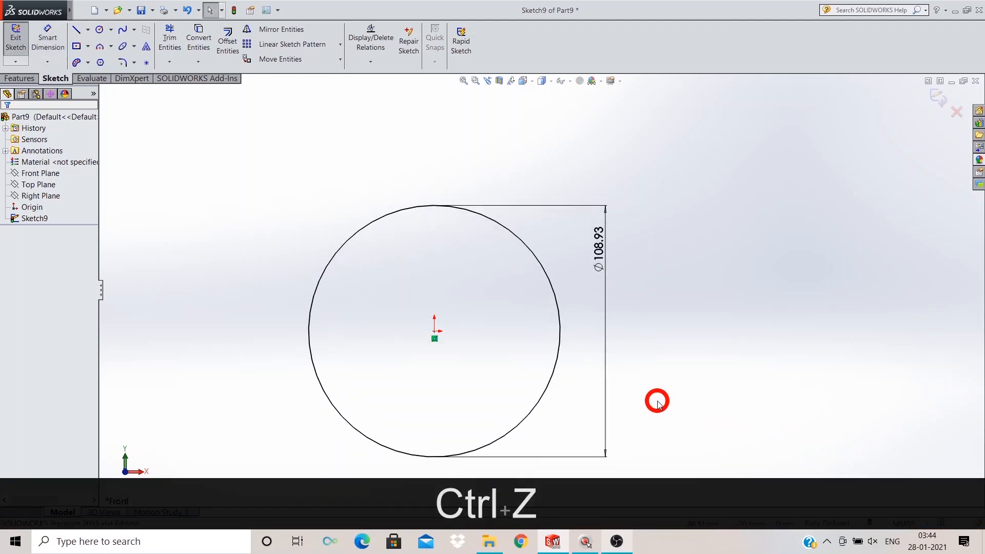
{"action": "key", "text": "ctrl+z"}
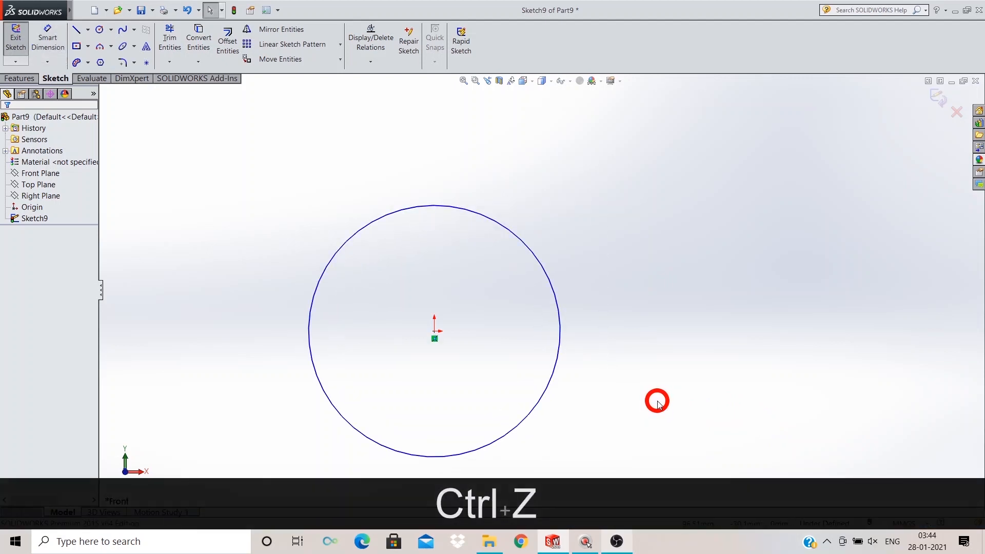
{"action": "key", "text": "ctrl+z"}
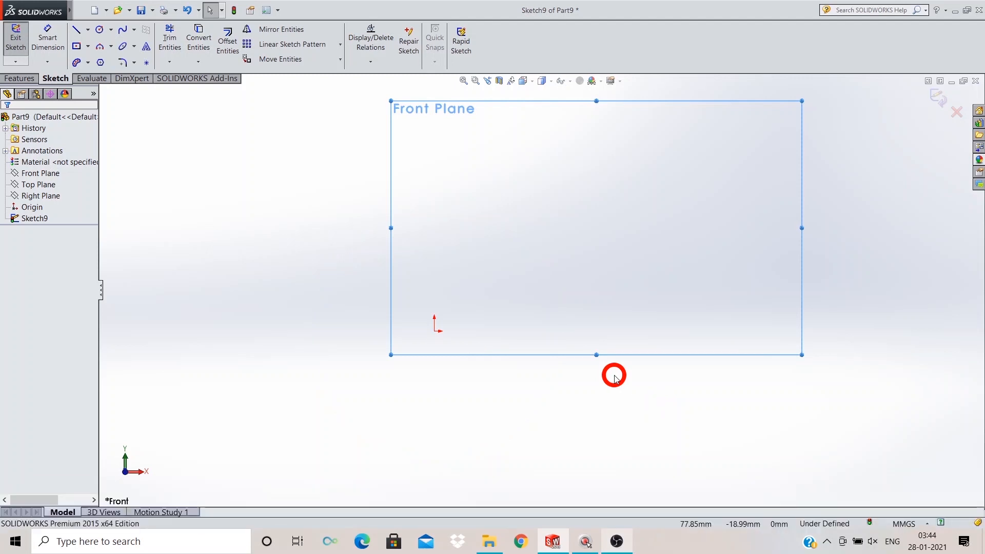
Draw a circle of about 29 mm radius with its centre about 70 mm right of and 74 mm above the origin.
{"action": "scroll", "coordinate": [602, 183], "scroll_direction": "up", "scroll_amount": 1}
{"action": "scroll", "coordinate": [602, 183], "scroll_direction": "down", "scroll_amount": 1}
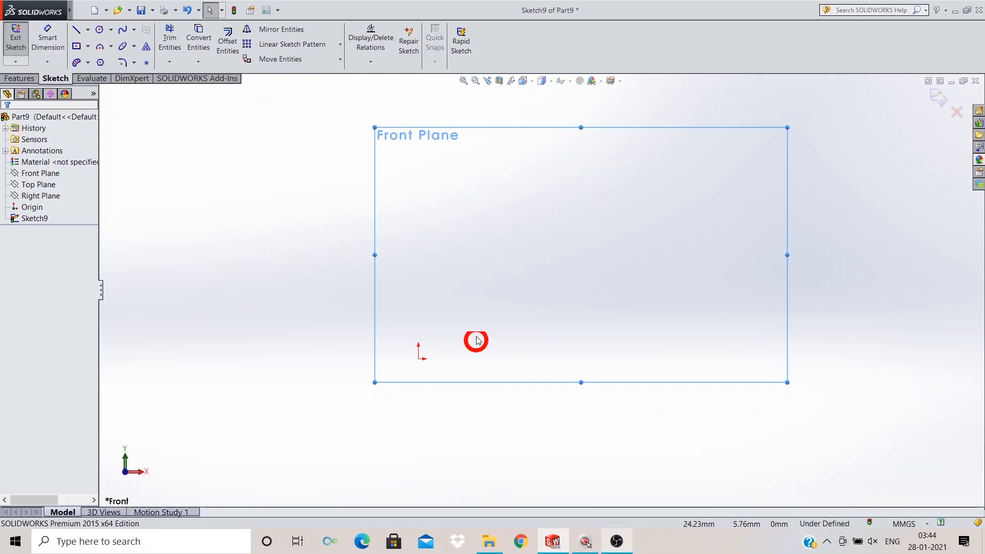
{"action": "left_click", "coordinate": [100, 31]}
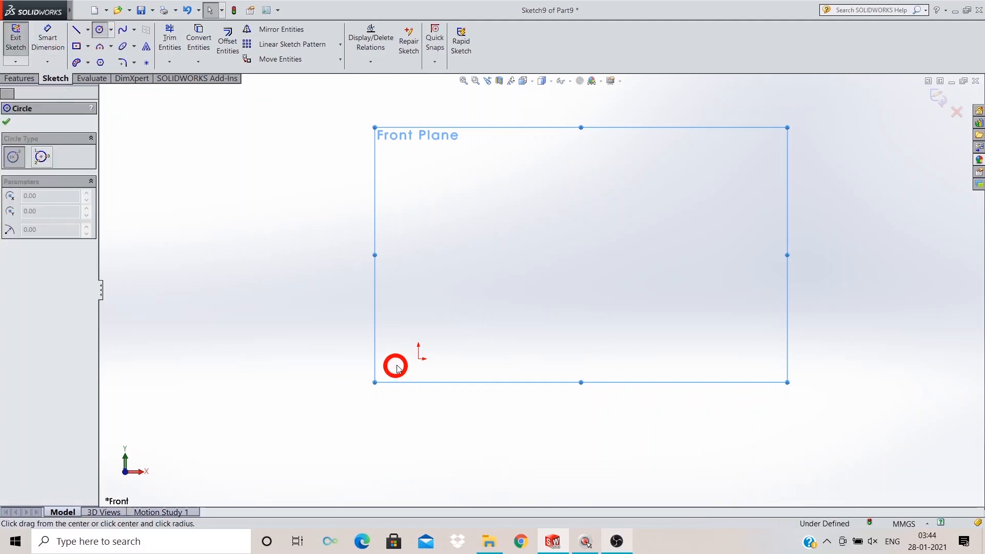
{"action": "left_click", "coordinate": [580, 188]}
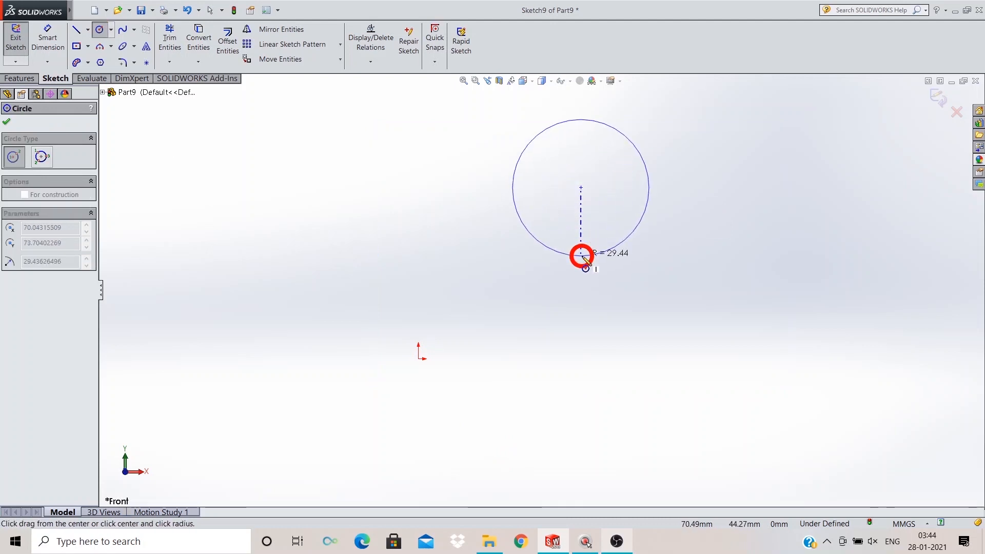
{"action": "left_click", "coordinate": [583, 258]}
{"action": "key", "text": "Escape"}
{"action": "left_click", "coordinate": [7, 95]}
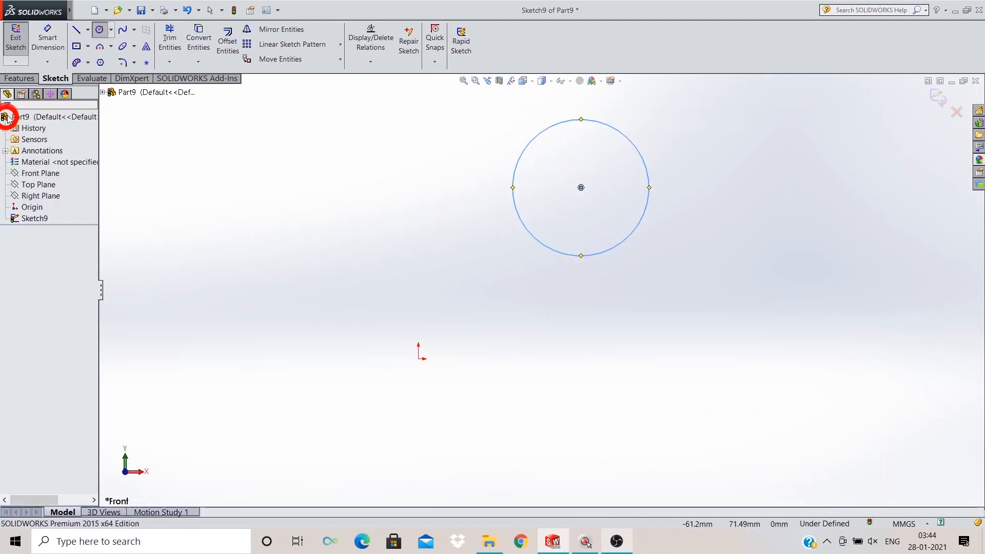
Dimension the offset circle's diameter as 90 mm, placing the dimension to the right of the circle.
{"action": "left_click", "coordinate": [55, 37]}
{"action": "left_click", "coordinate": [647, 199]}
{"action": "left_click", "coordinate": [707, 193]}
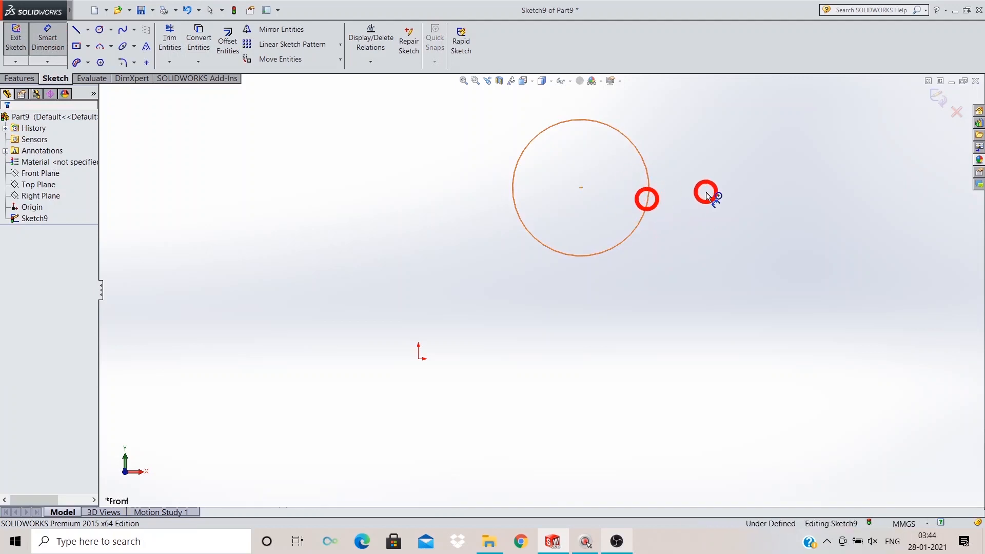
{"action": "left_click", "coordinate": [706, 192]}
{"action": "type", "text": "90"}
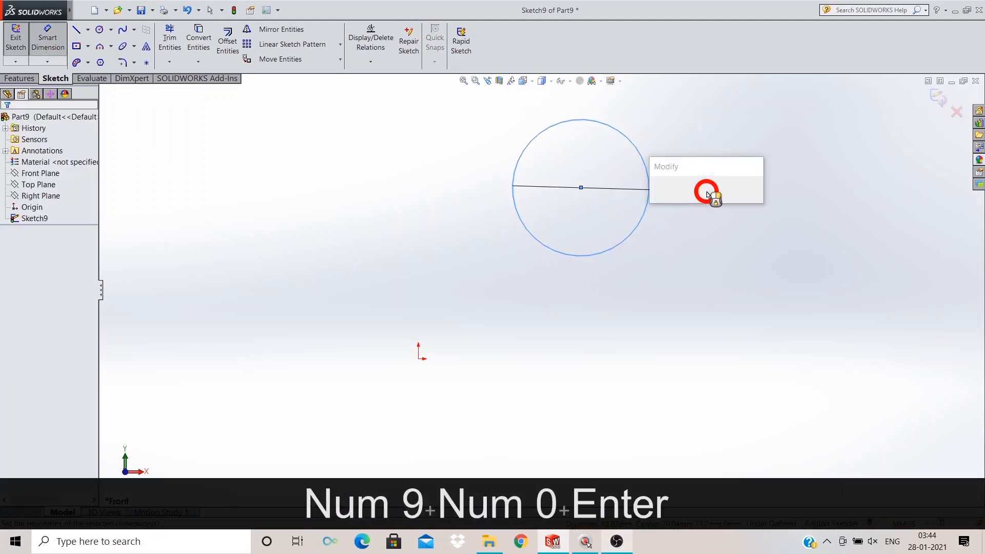
{"action": "key", "text": "Return"}
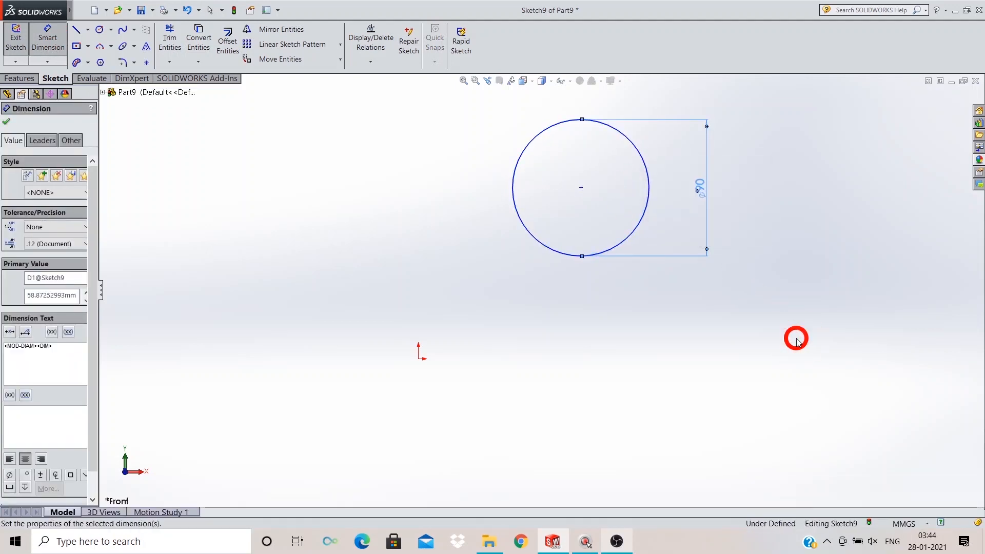
{"action": "left_click", "coordinate": [796, 341]}
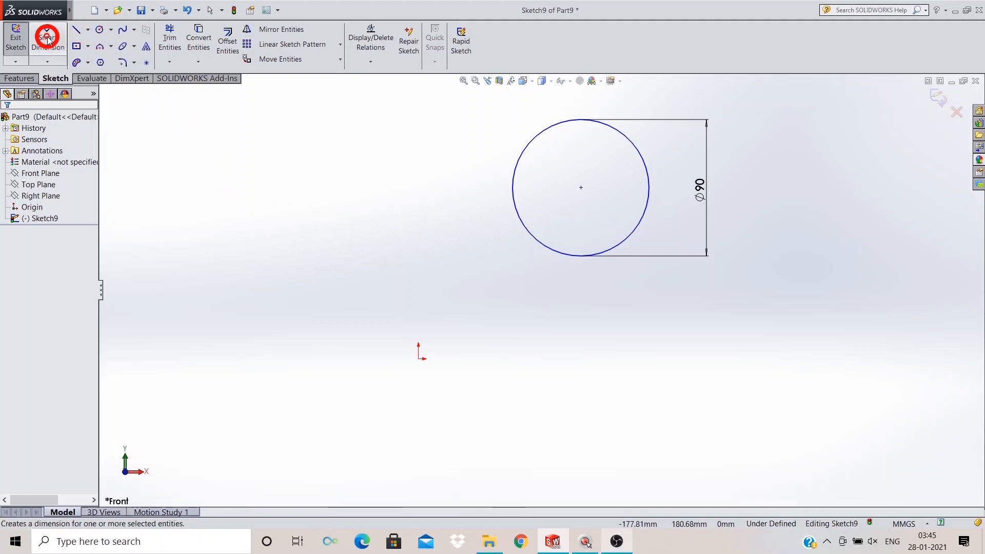
Dimension the horizontal distance from the origin to the circle's centre as 30 mm, placing the dimension below the origin.
{"action": "left_click", "coordinate": [55, 50]}
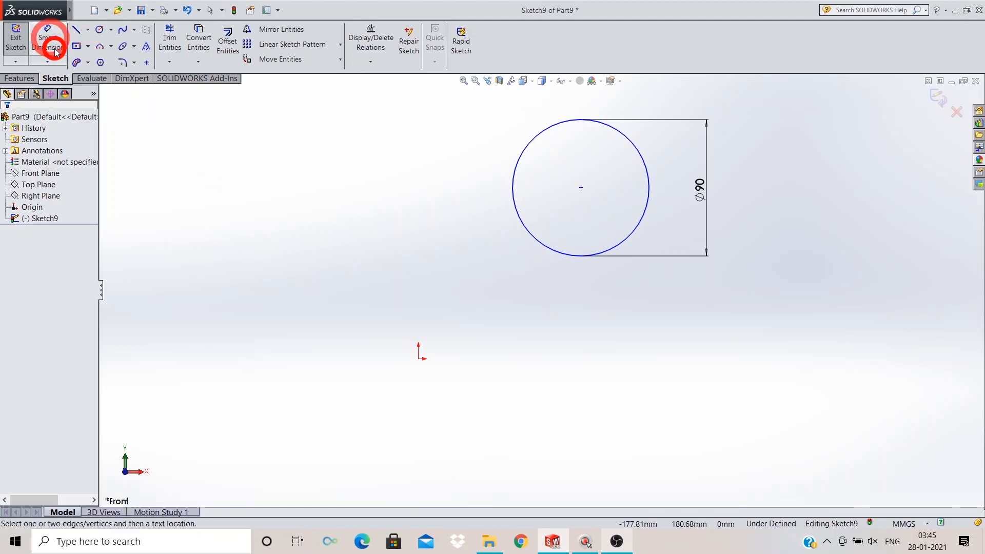
{"action": "left_click", "coordinate": [418, 358]}
{"action": "left_click", "coordinate": [581, 189]}
{"action": "left_click", "coordinate": [472, 435]}
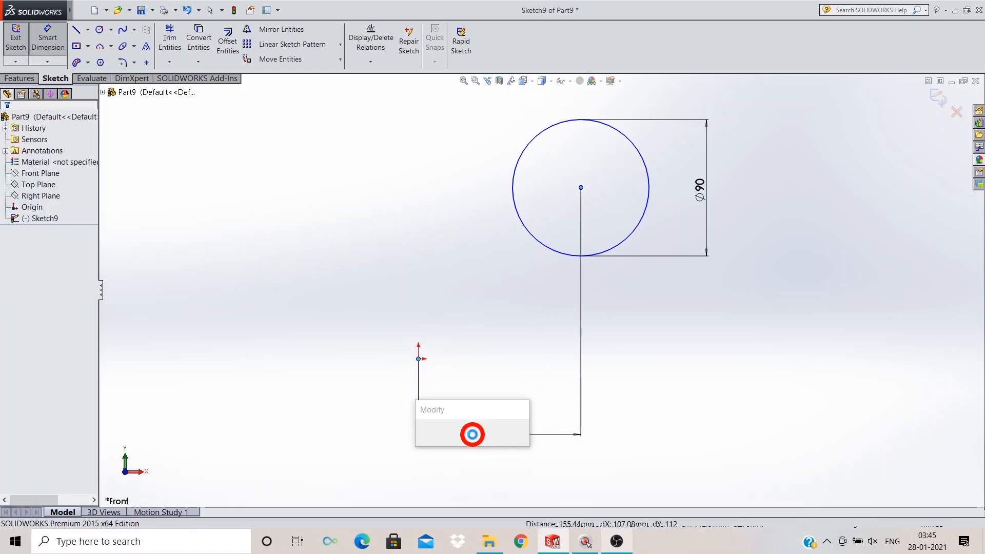
{"action": "type", "text": "30"}
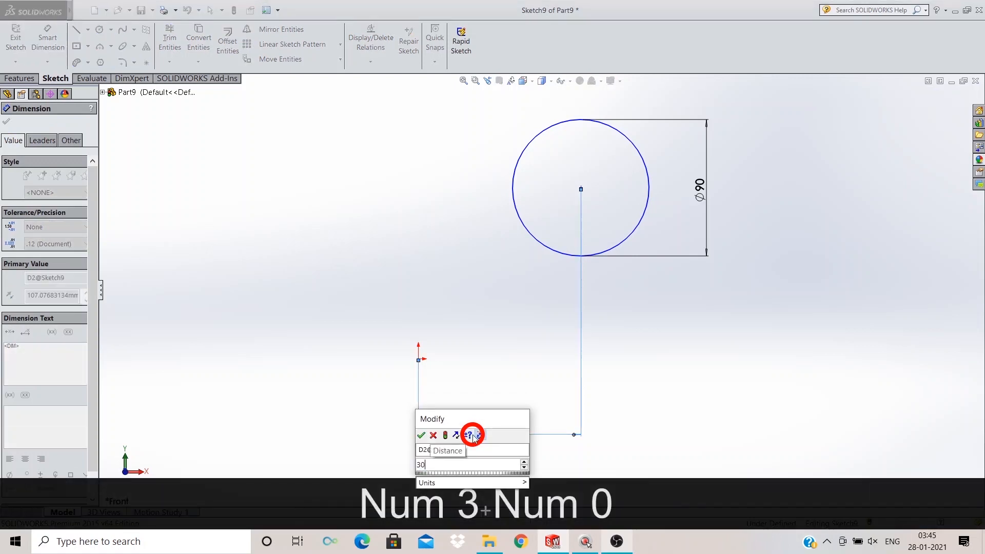
{"action": "key", "text": "Return"}
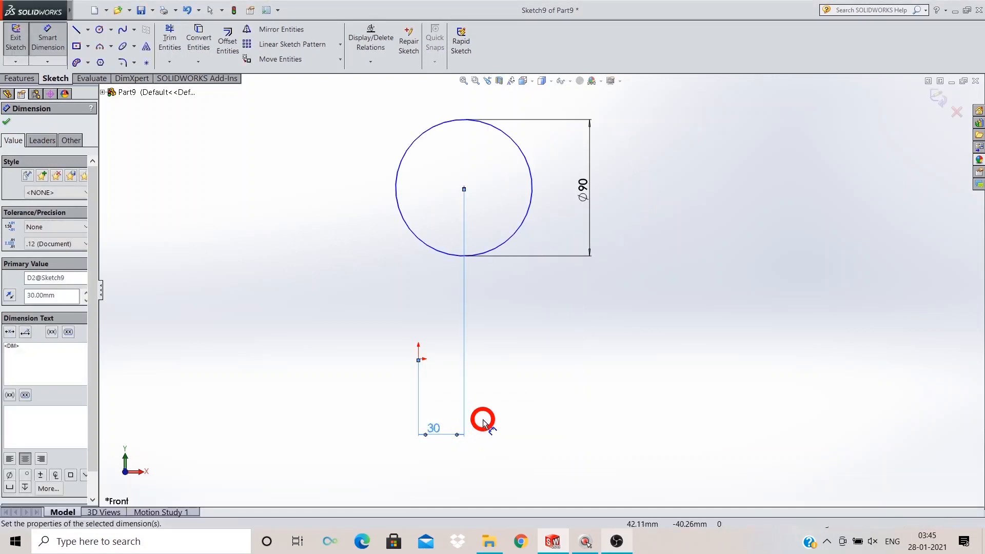
Set the horizontal distance between the origin and the circle's centre to 50 mm.
{"action": "double_click", "coordinate": [431, 427]}
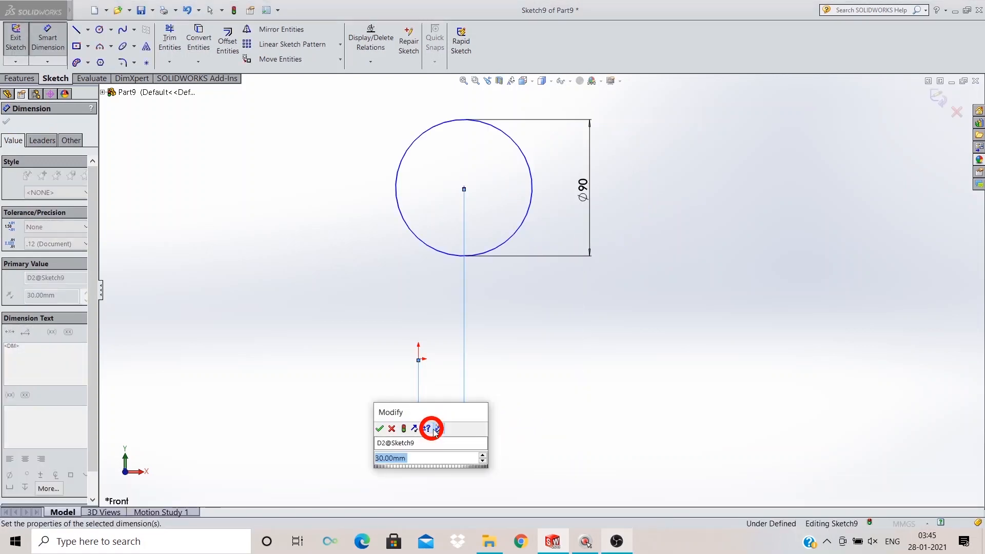
{"action": "type", "text": "50"}
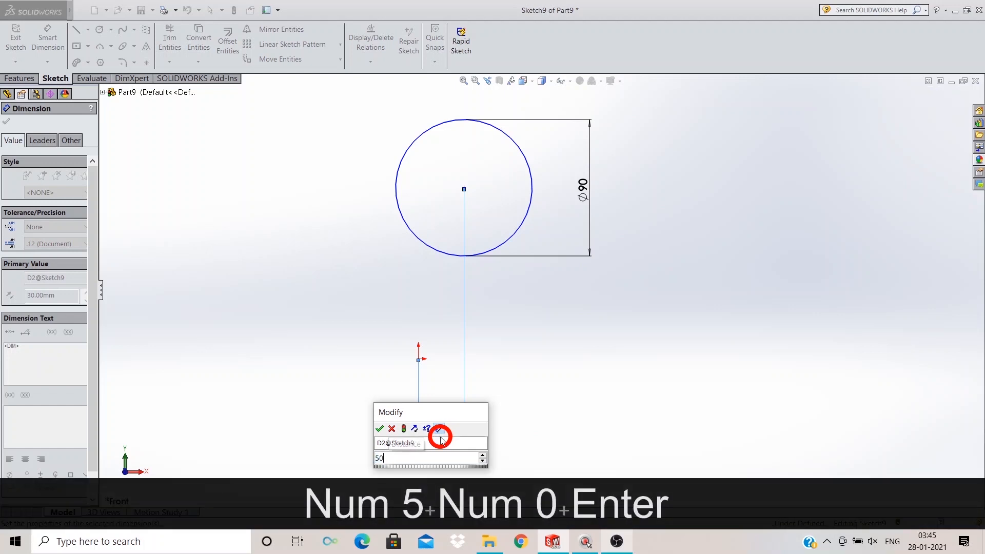
{"action": "key", "text": "Return"}
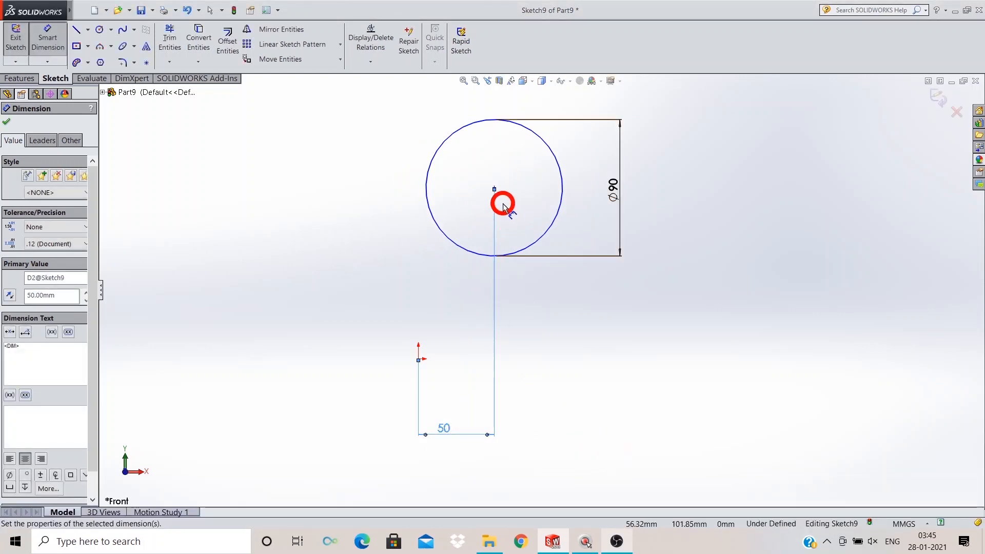
{"action": "left_click", "coordinate": [555, 384]}
Dimension the vertical distance from the origin to the circle's centre as 100 mm, placing the dimension to the left of the circle.
{"action": "left_click", "coordinate": [419, 358]}
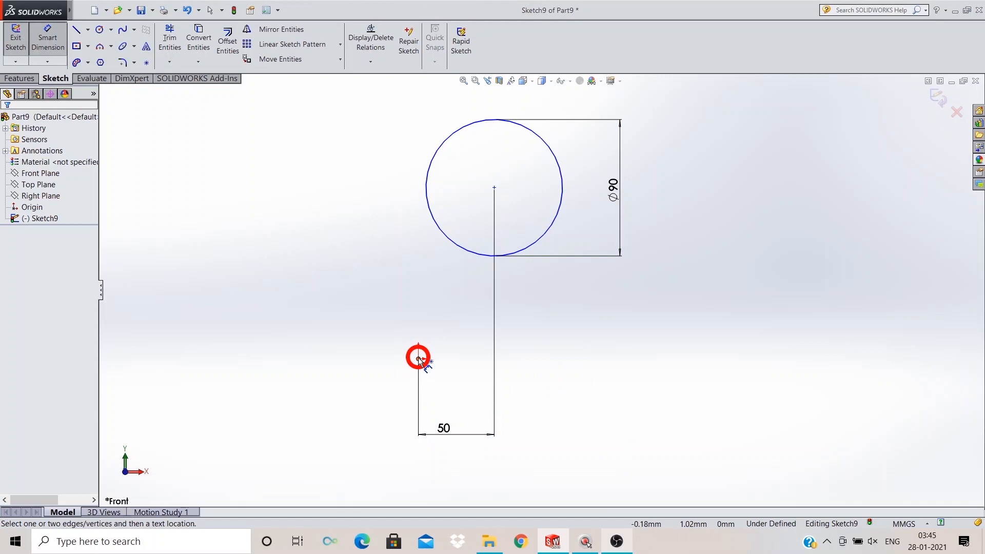
{"action": "left_click", "coordinate": [494, 188]}
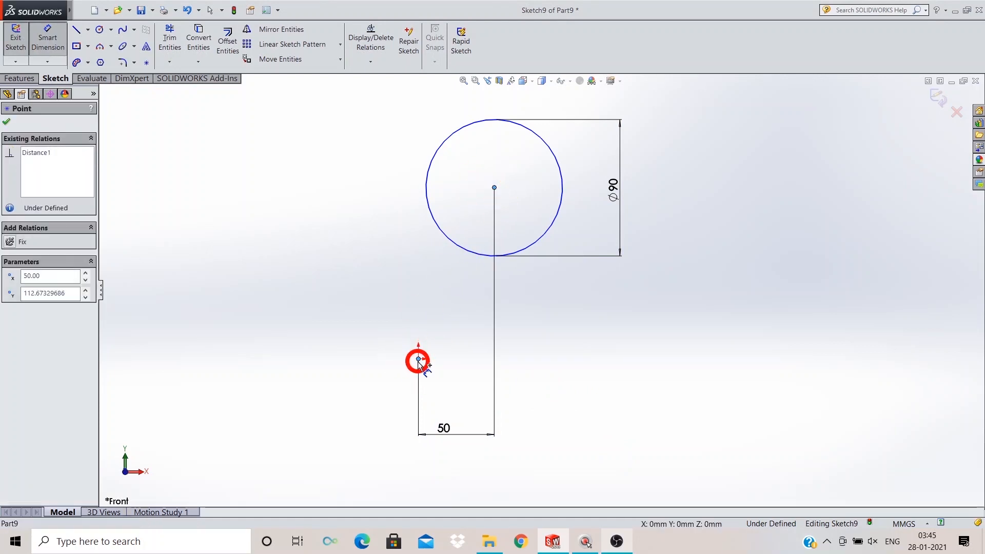
{"action": "left_click", "coordinate": [312, 276]}
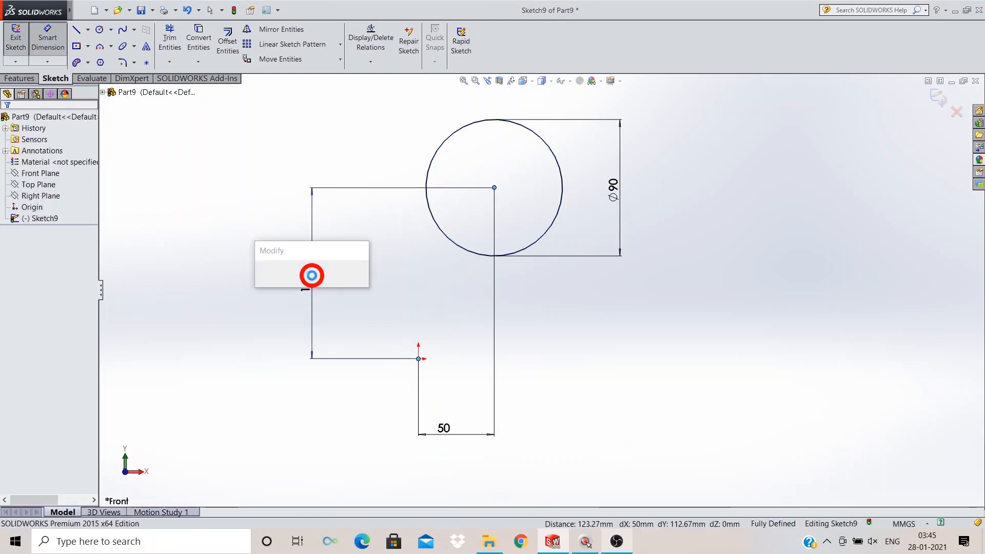
{"action": "type", "text": "100"}
{"action": "key", "text": "Return"}
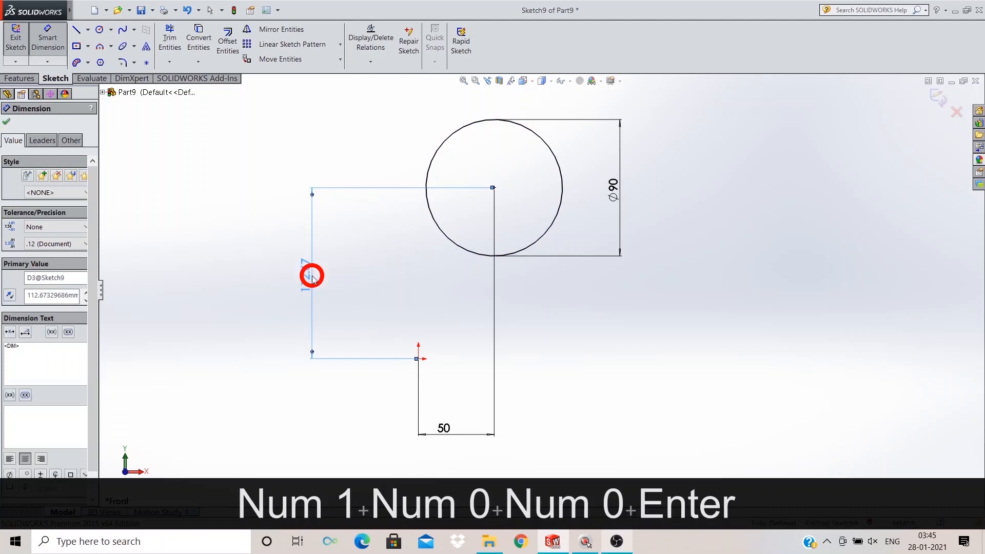
{"action": "left_click", "coordinate": [812, 319]}
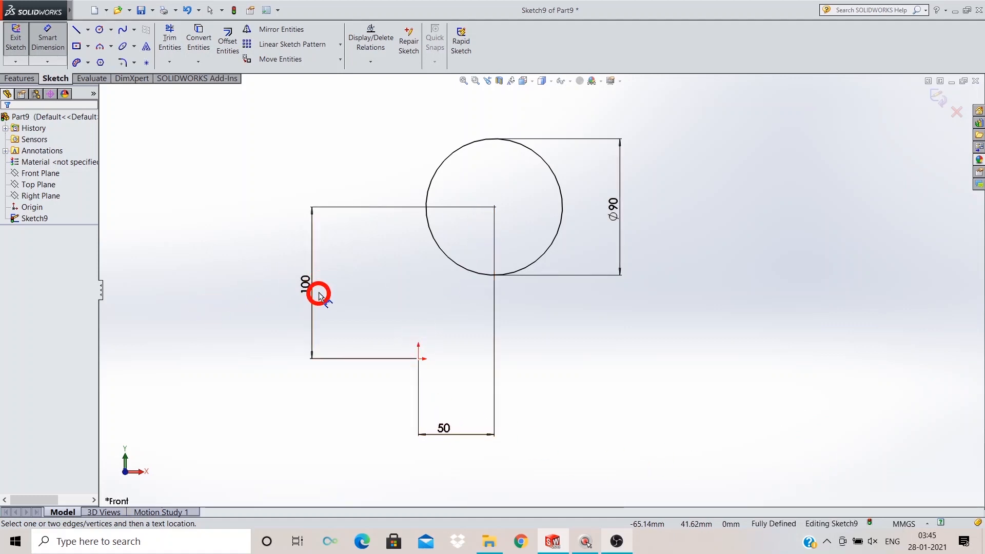
Draw a vertical centerline from the origin up to just above the height of the circle's top.
{"action": "left_click", "coordinate": [87, 29]}
{"action": "left_click", "coordinate": [98, 53]}
{"action": "left_click", "coordinate": [418, 358]}
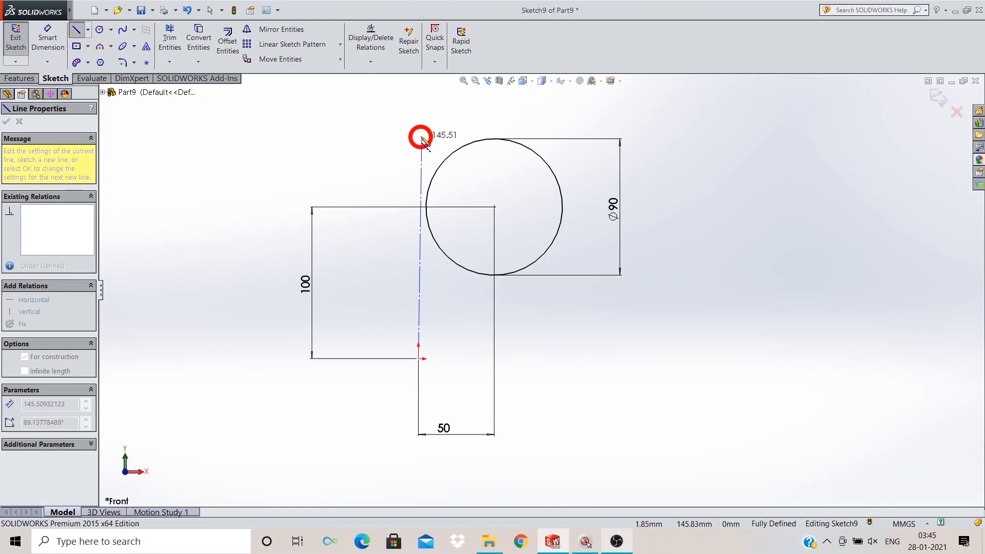
{"action": "left_click", "coordinate": [418, 134]}
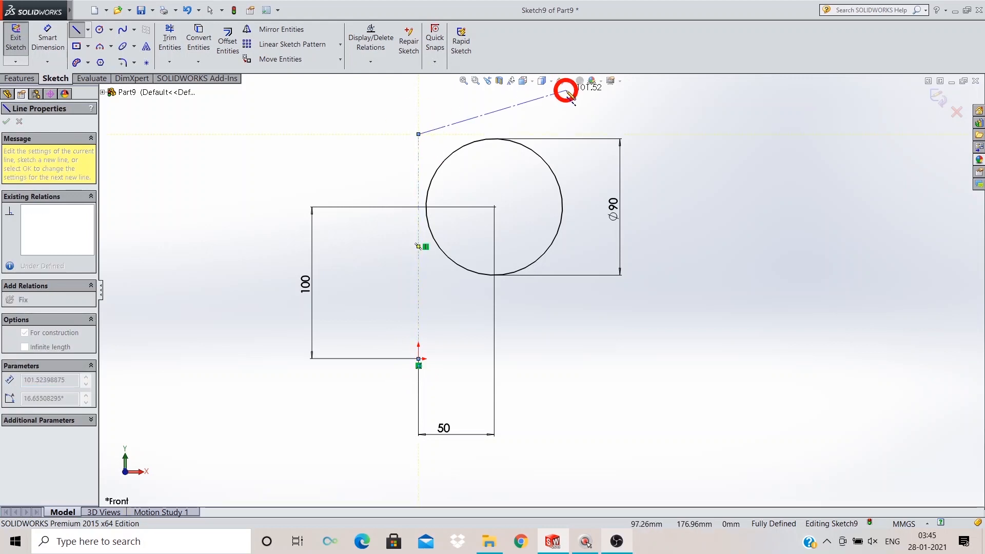
{"action": "key", "text": "Escape"}
{"action": "key", "text": "Escape"}
{"action": "mouse_move", "coordinate": [54, 24]}
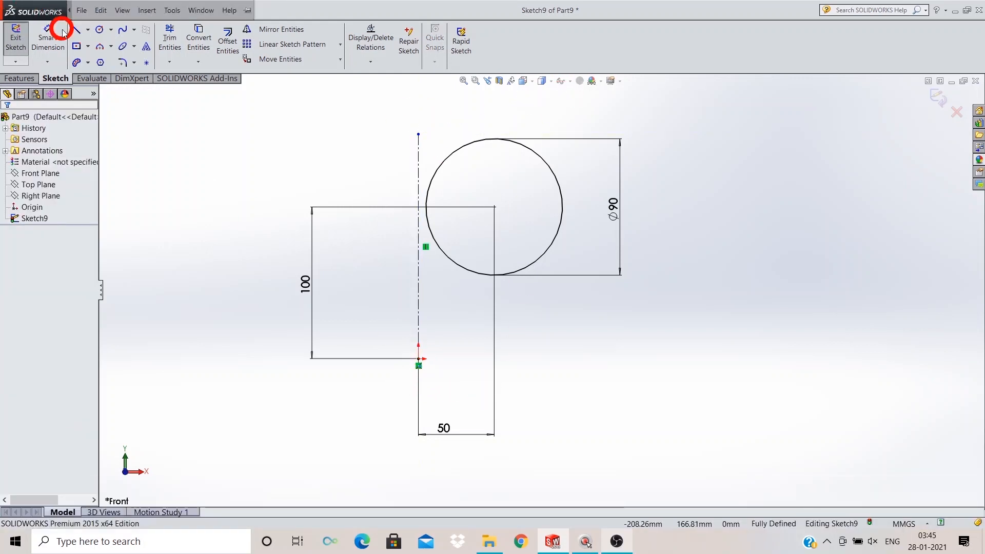
Draw a horizontal centerline from the origin to the right, ending beyond the circle's diameter dimension.
{"action": "left_click", "coordinate": [88, 29]}
{"action": "left_click", "coordinate": [95, 57]}
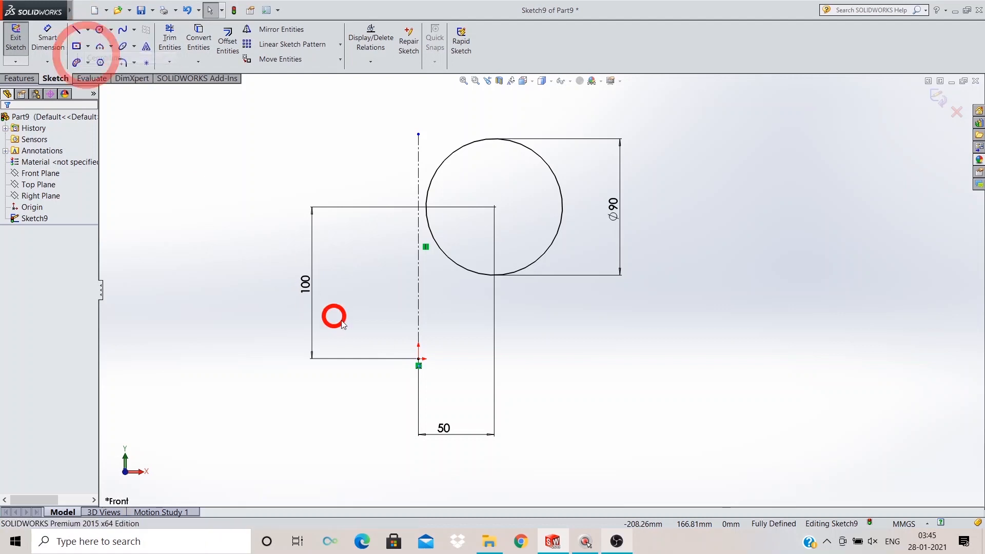
{"action": "left_click", "coordinate": [419, 359]}
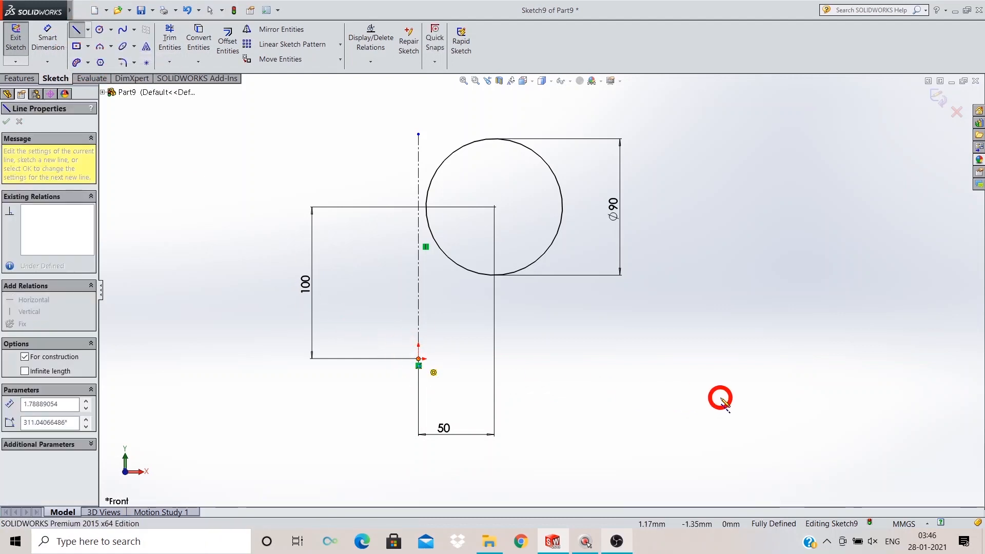
{"action": "left_click", "coordinate": [724, 358]}
{"action": "key", "text": "Escape"}
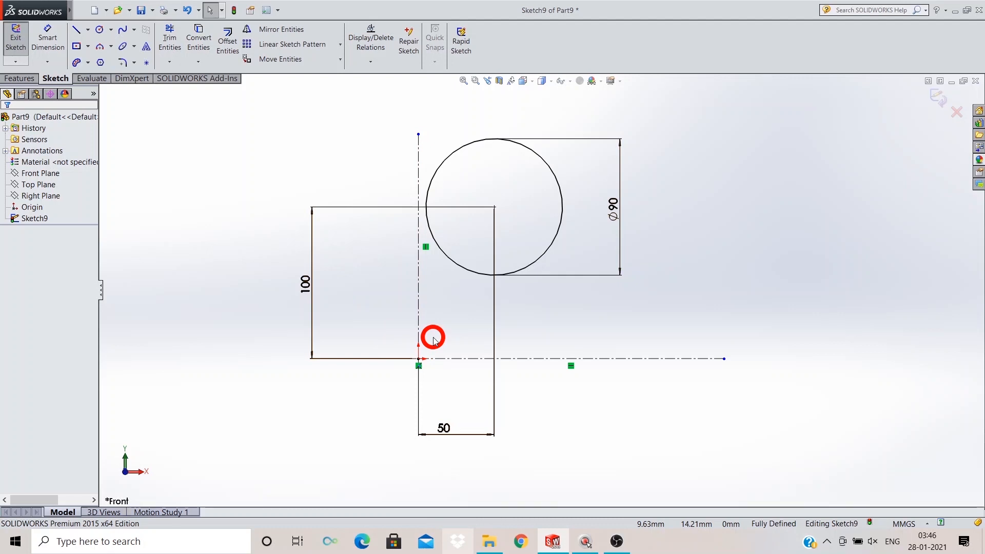
Delete the finished circle sketch, Sketch9, and start a new sketch on the Front Plane.
{"action": "left_click", "coordinate": [939, 94]}
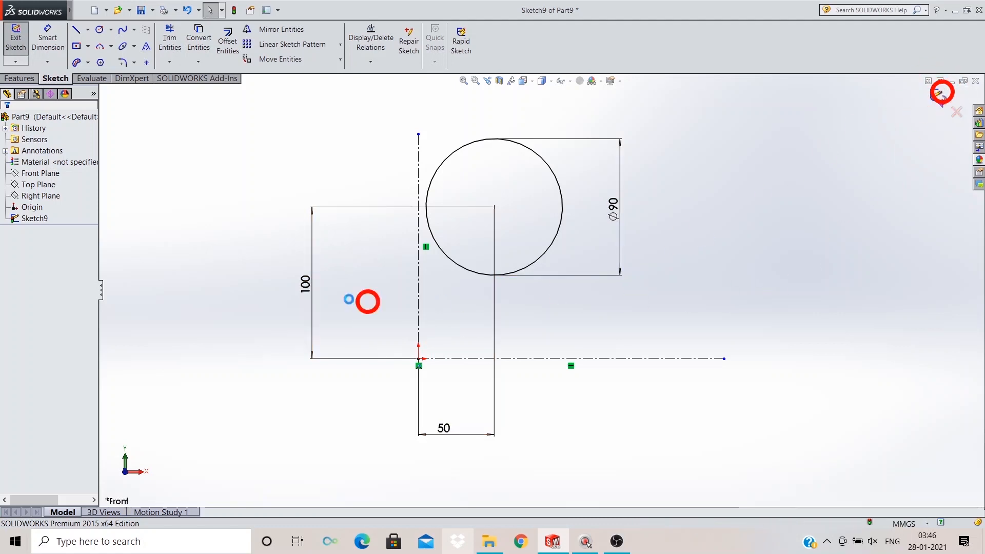
{"action": "right_click", "coordinate": [33, 218]}
{"action": "left_click", "coordinate": [116, 258]}
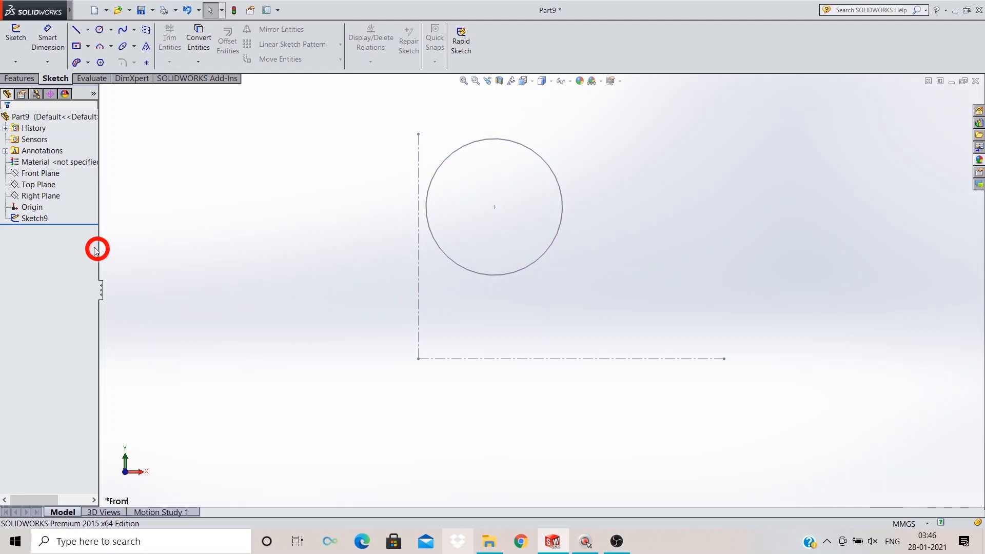
{"action": "right_click", "coordinate": [43, 219]}
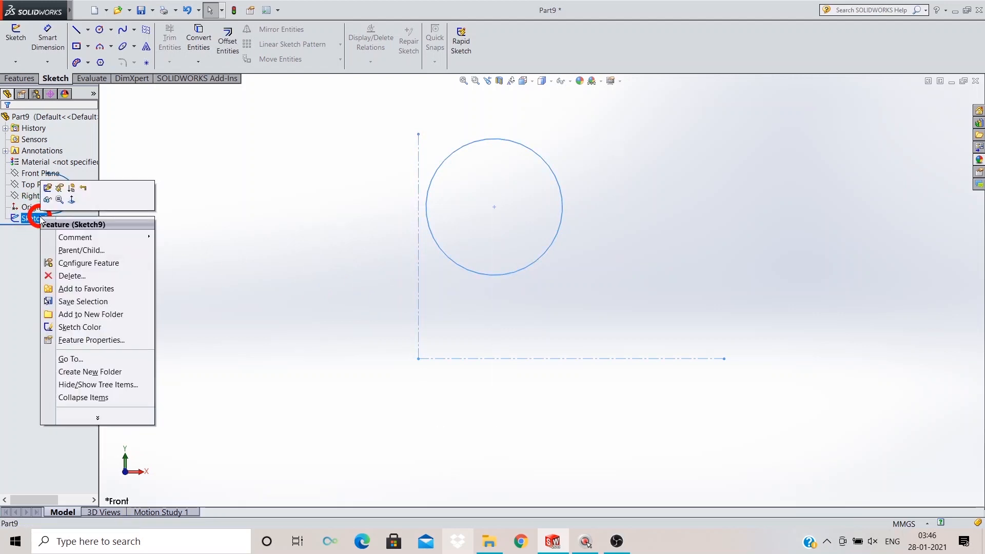
{"action": "left_click", "coordinate": [76, 277]}
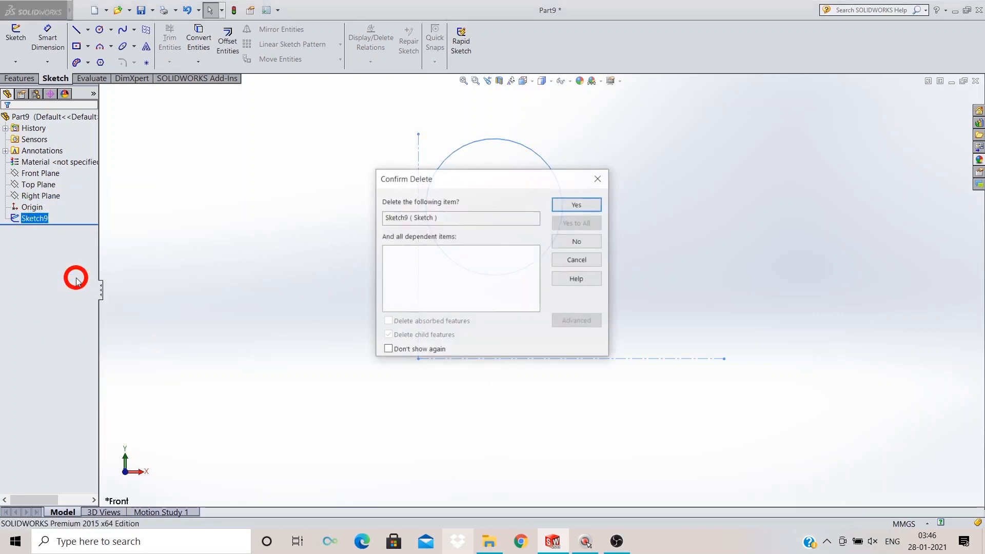
{"action": "left_click", "coordinate": [578, 204]}
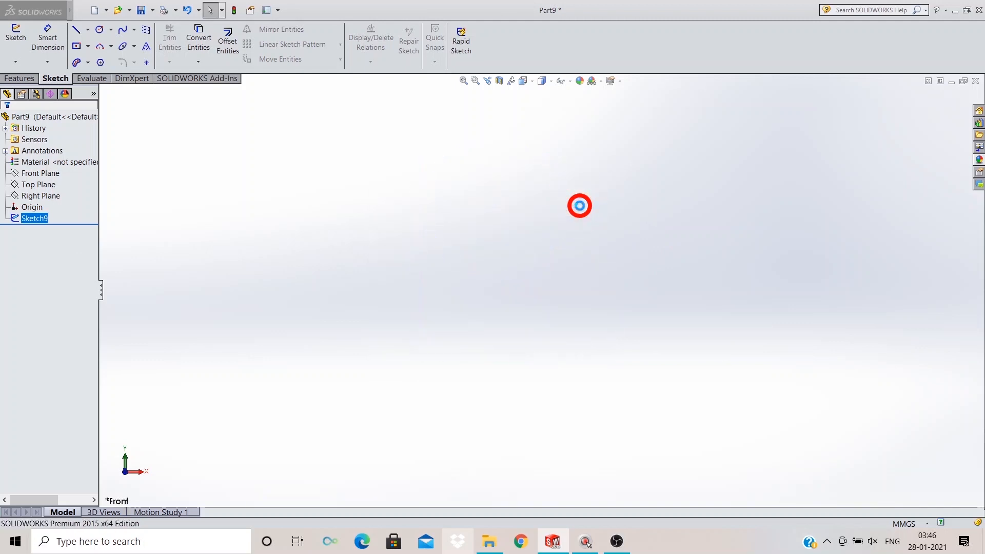
{"action": "left_click", "coordinate": [45, 174]}
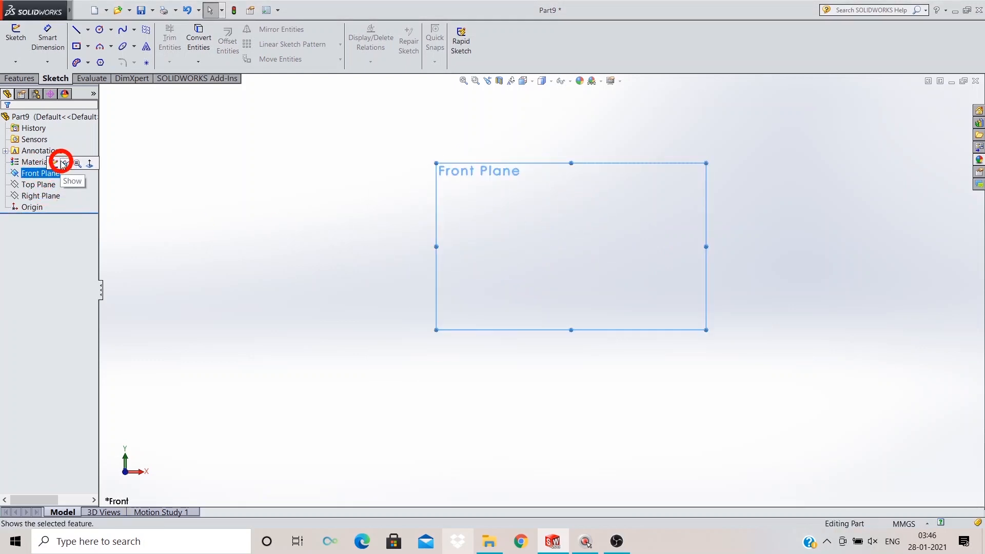
{"action": "left_click", "coordinate": [53, 163]}
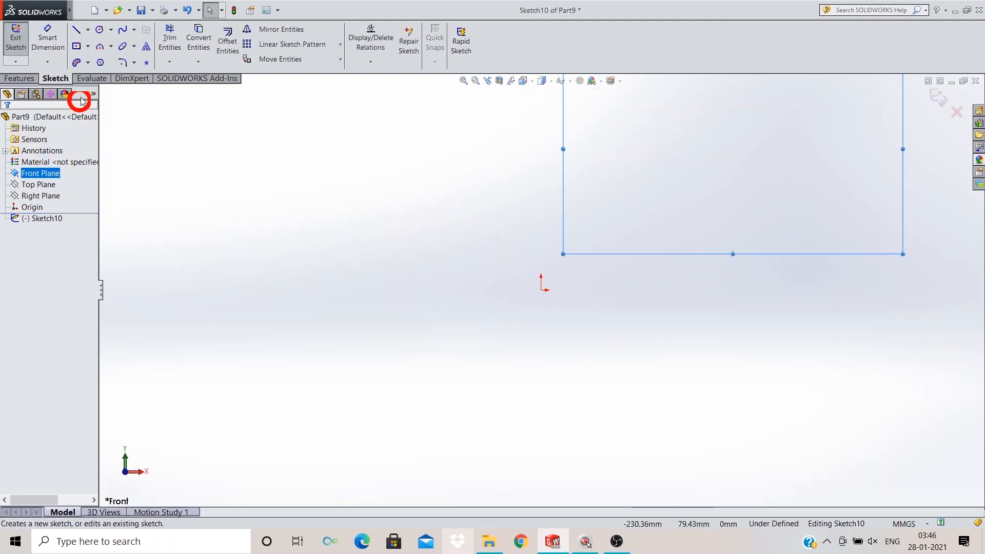
Draw a center rectangle about 165 mm wide and 82 mm high, centred on the origin.
{"action": "left_click", "coordinate": [88, 47]}
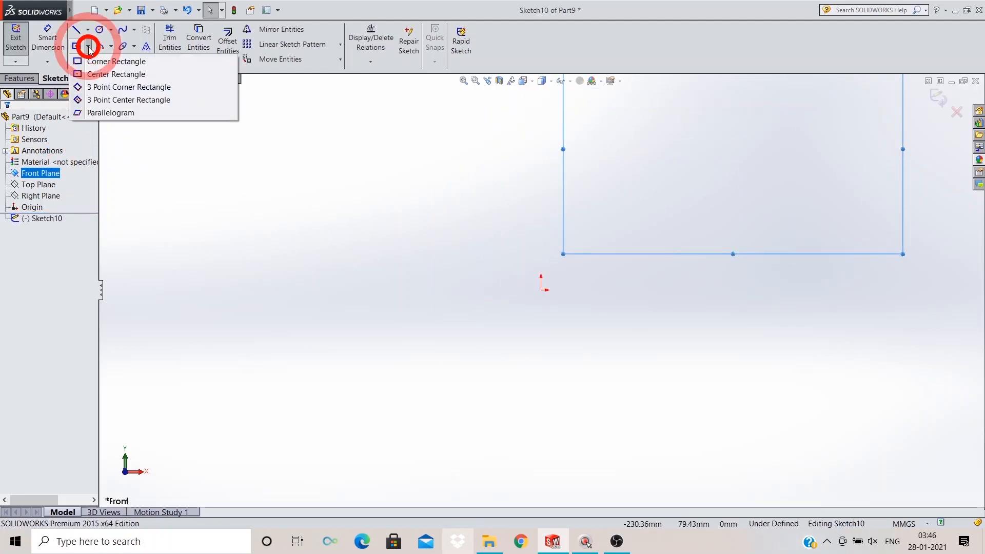
{"action": "left_click", "coordinate": [111, 79]}
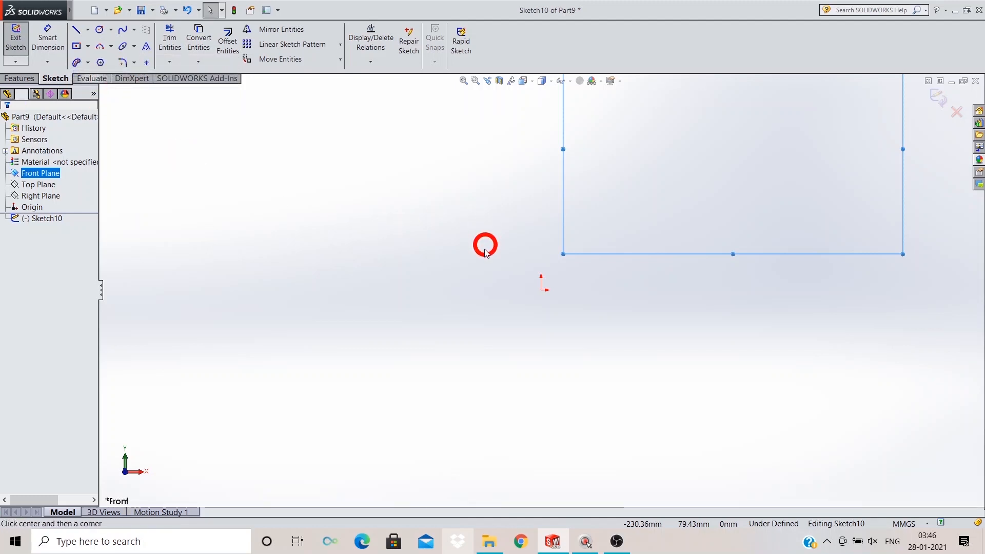
{"action": "scroll", "coordinate": [410, 284], "scroll_direction": "up", "scroll_amount": 2}
{"action": "scroll", "coordinate": [732, 225], "scroll_direction": "down", "scroll_amount": 1}
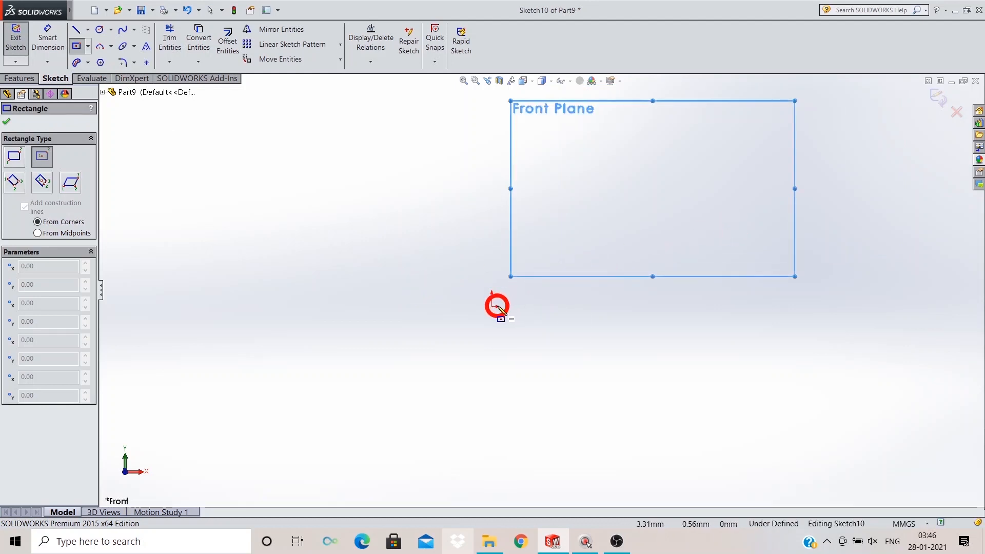
{"action": "left_click", "coordinate": [492, 306]}
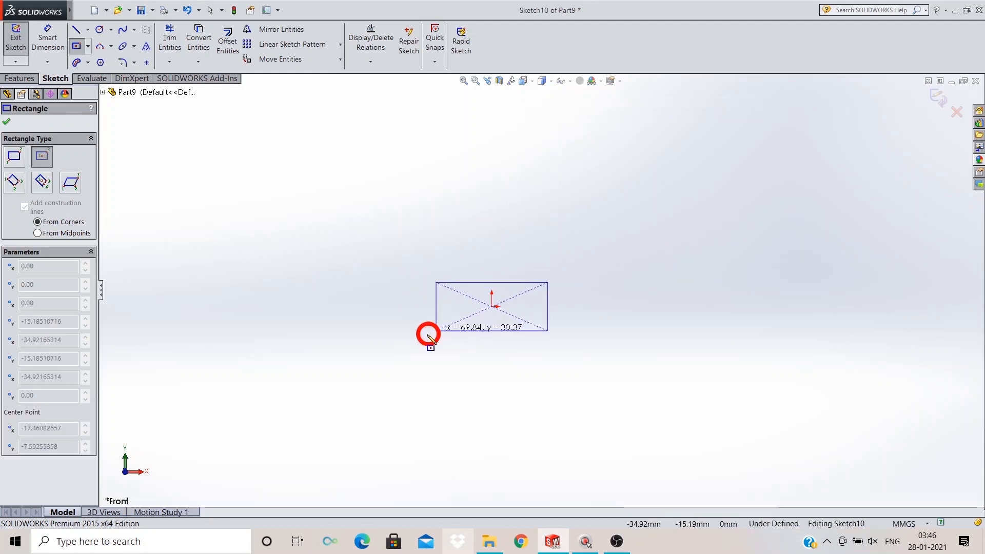
{"action": "left_click", "coordinate": [360, 372]}
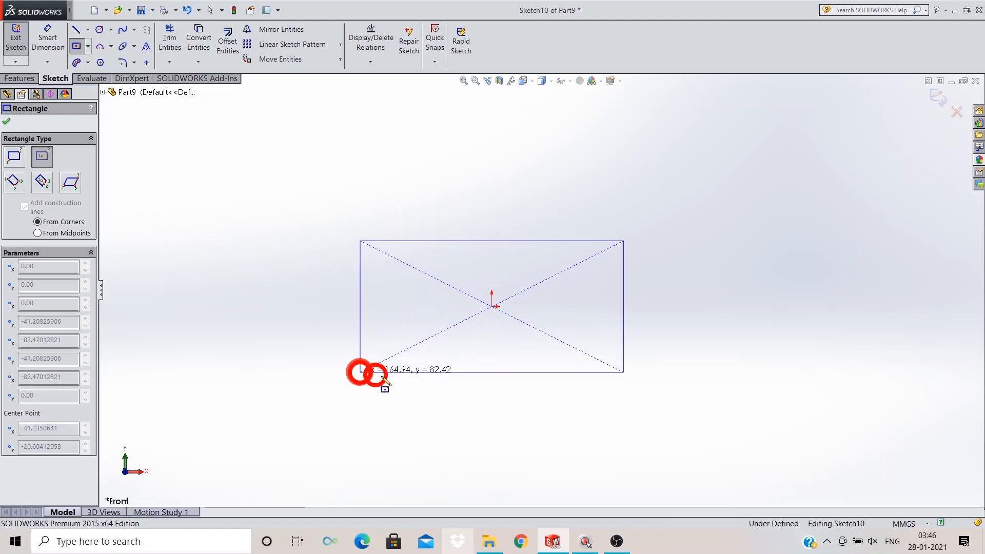
{"action": "key", "text": "Escape"}
{"action": "key", "text": "Escape"}
{"action": "key", "text": "Escape"}
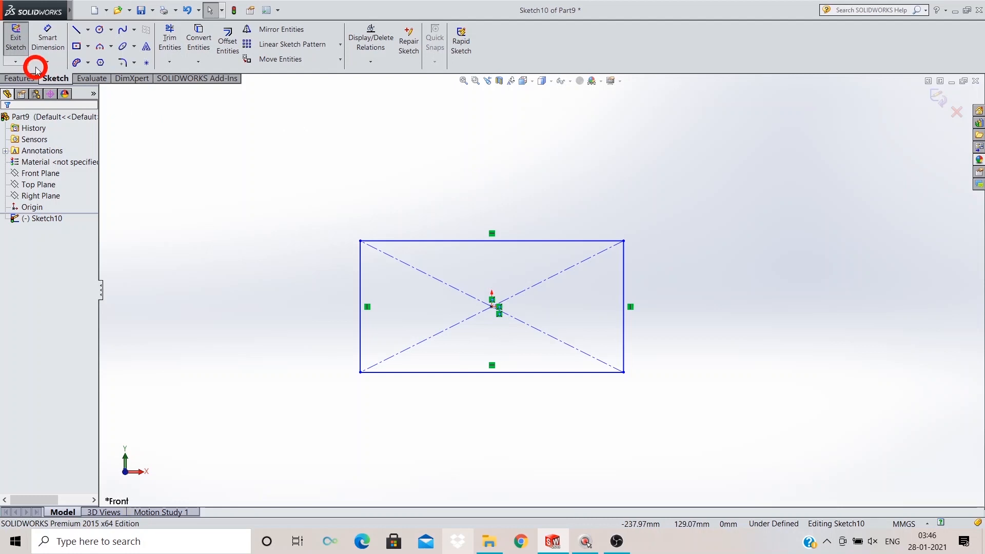
Dimension the rectangle's right edge as 50 mm, placing the dimension to the right of the rectangle.
{"action": "left_click", "coordinate": [46, 38]}
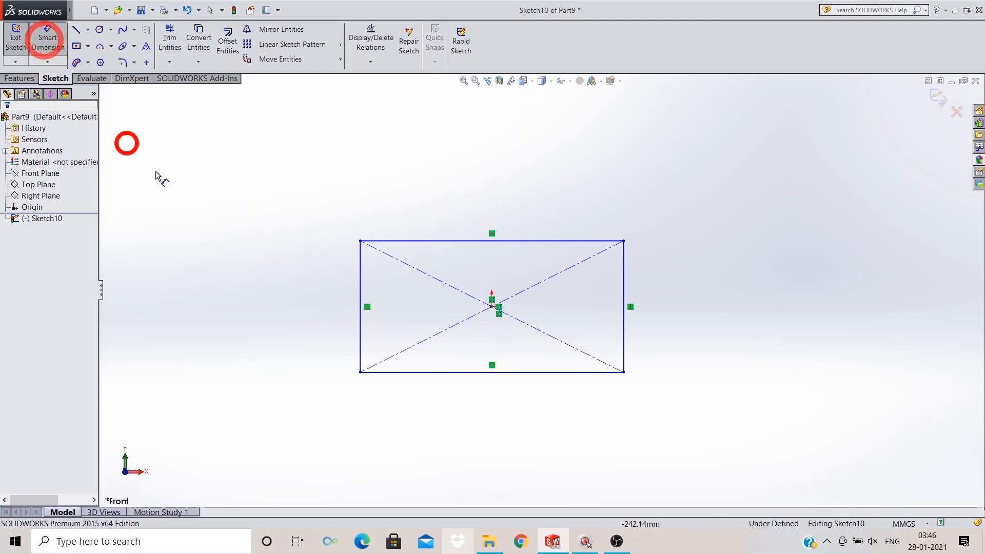
{"action": "left_click", "coordinate": [629, 306]}
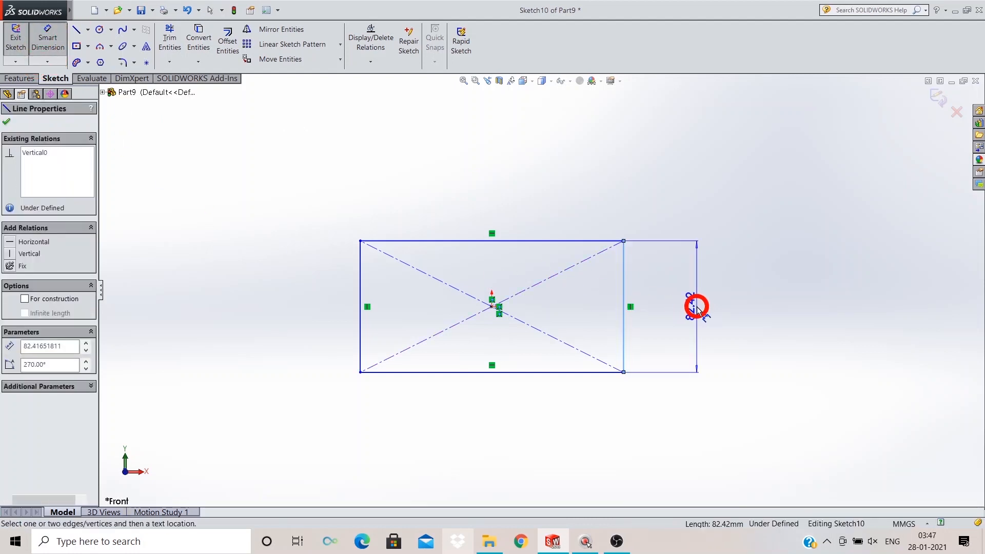
{"action": "left_click", "coordinate": [696, 306]}
{"action": "type", "text": "50"}
{"action": "key", "text": "Return"}
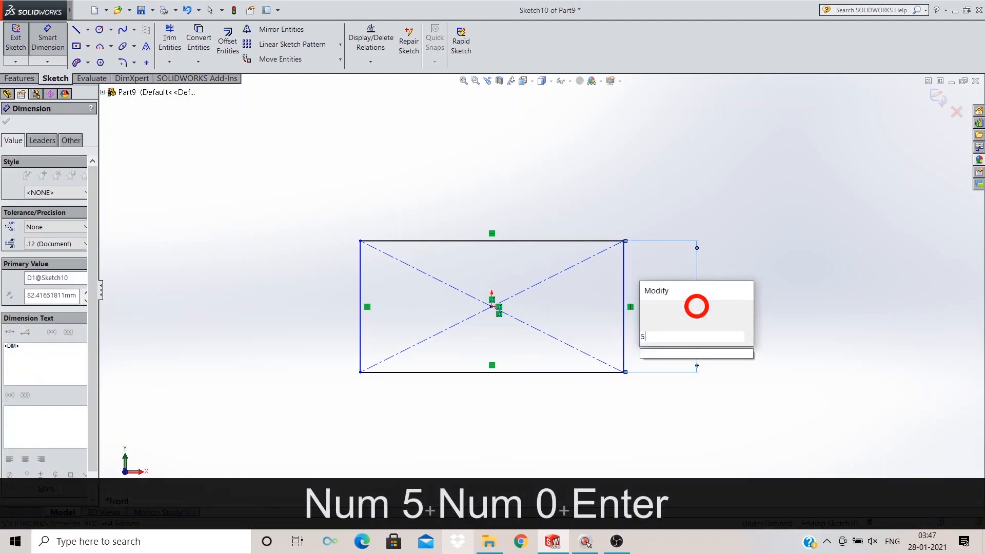
{"action": "left_click", "coordinate": [796, 287]}
Dimension the rectangle's top edge as 70 mm, placing the dimension above the rectangle.
{"action": "left_click", "coordinate": [457, 240]}
{"action": "left_click", "coordinate": [469, 191]}
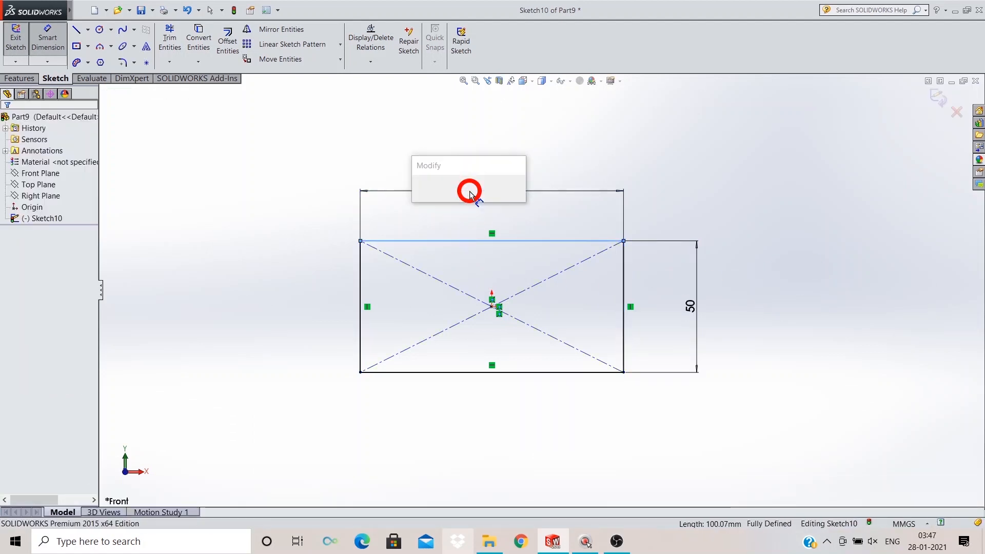
{"action": "type", "text": "70"}
{"action": "key", "text": "Return"}
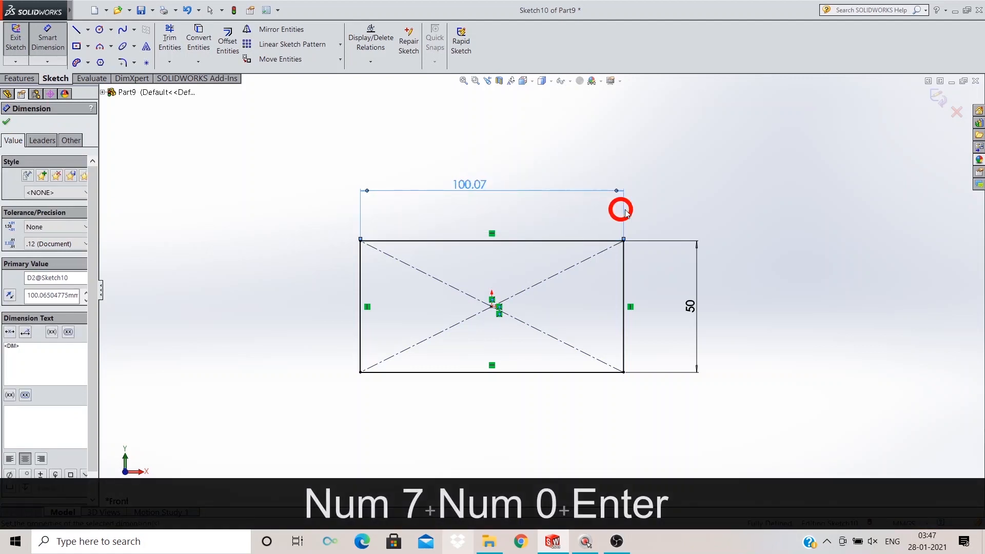
{"action": "left_click", "coordinate": [731, 234]}
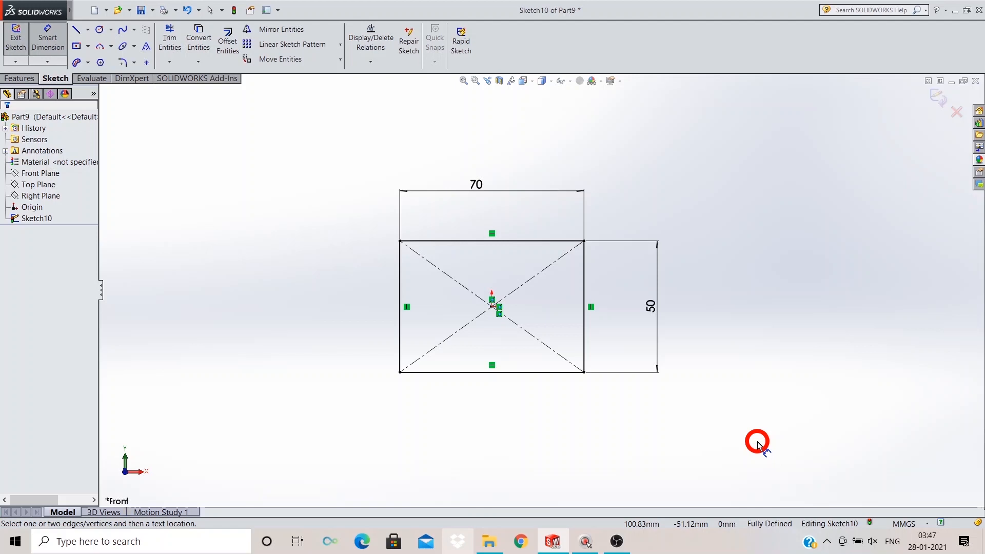
Undo both rectangle dimensions and the center rectangle itself, leaving the Front Plane sketch open.
{"action": "key", "text": "ctrl+z"}
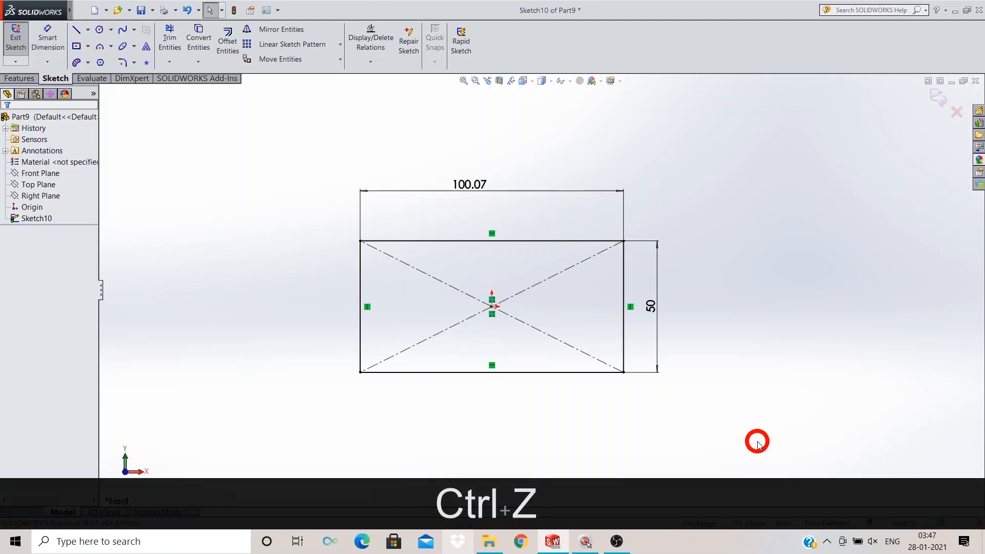
{"action": "key", "text": "ctrl+z"}
{"action": "key", "text": "ctrl+z"}
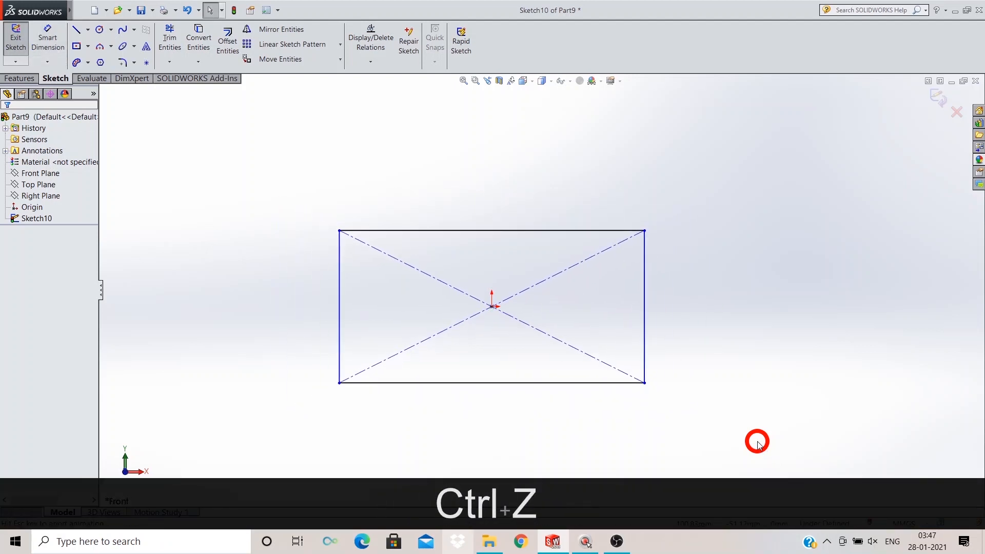
{"action": "key", "text": "ctrl+z"}
{"action": "key", "text": "ctrl+z"}
{"action": "key", "text": "ctrl+z"}
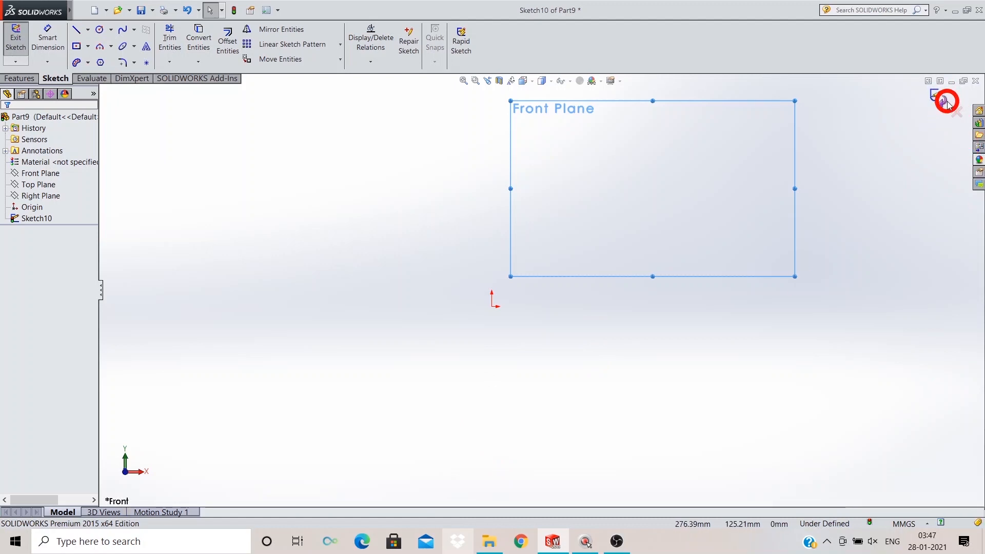
Draw a center rectangle about 81 mm wide and 44 mm high, above and to the right of the origin.
{"action": "left_click", "coordinate": [40, 174]}
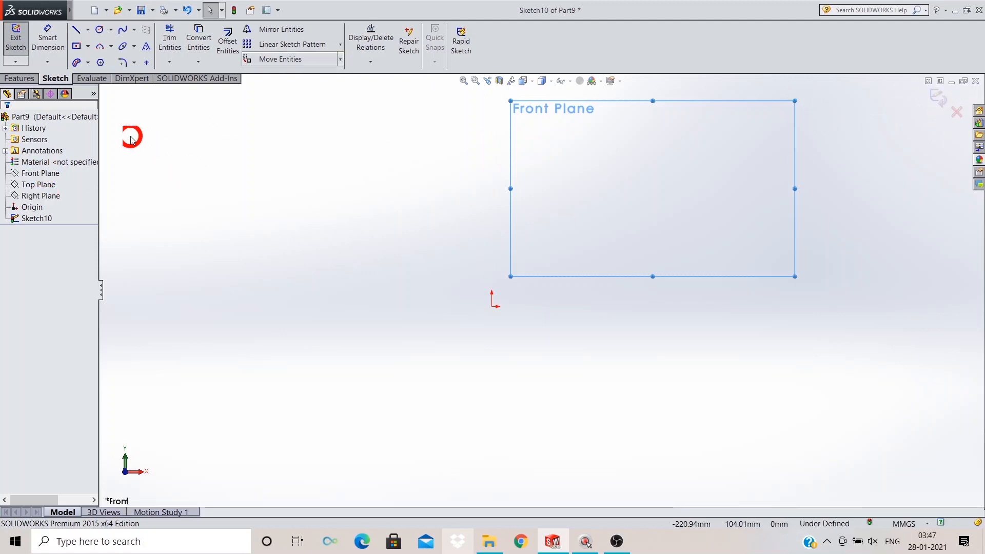
{"action": "left_click", "coordinate": [88, 46]}
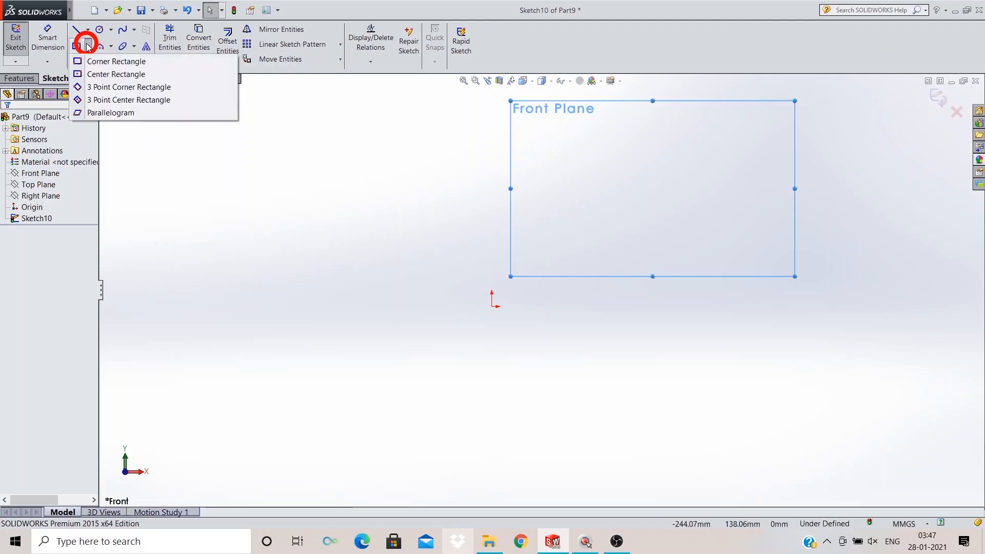
{"action": "left_click", "coordinate": [94, 73]}
{"action": "left_click", "coordinate": [608, 159]}
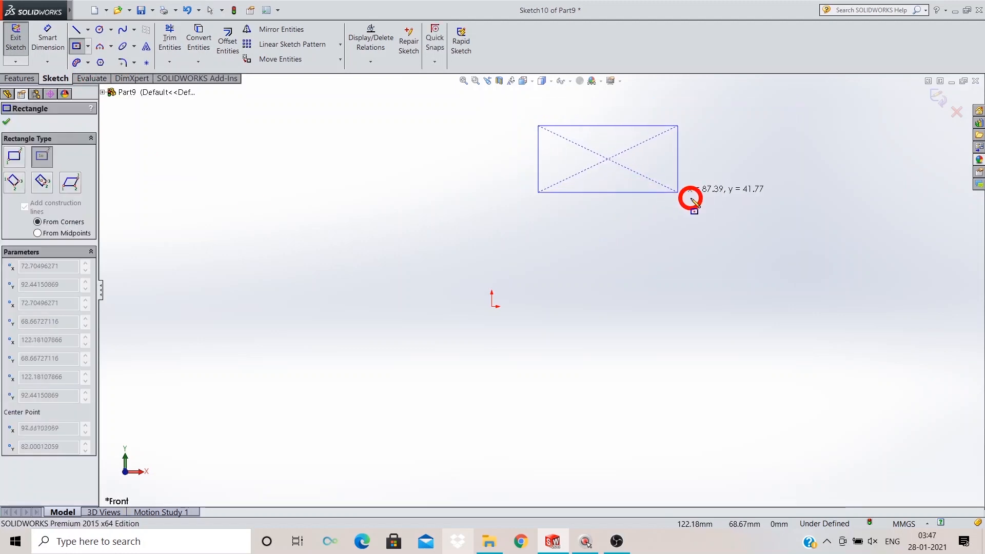
{"action": "left_click", "coordinate": [672, 194]}
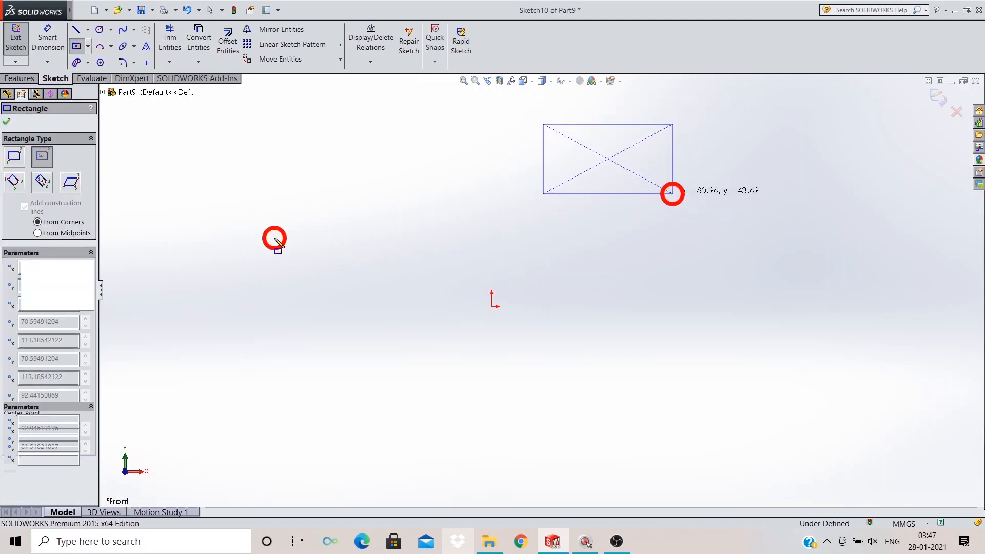
{"action": "left_click", "coordinate": [7, 119]}
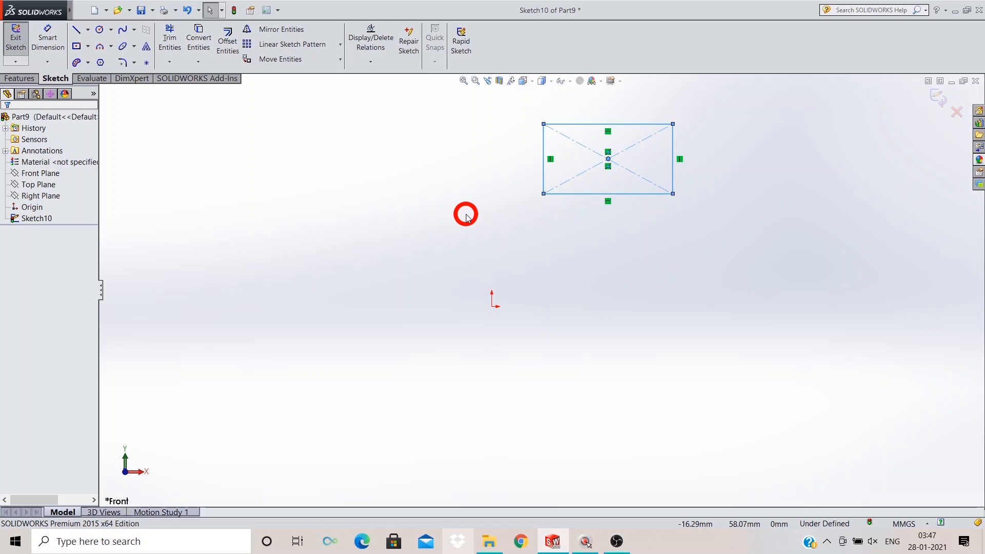
{"action": "left_click", "coordinate": [688, 309]}
Dimension the rectangle's bottom edge as 50 mm, placing the dimension below the rectangle.
{"action": "left_click", "coordinate": [65, 34]}
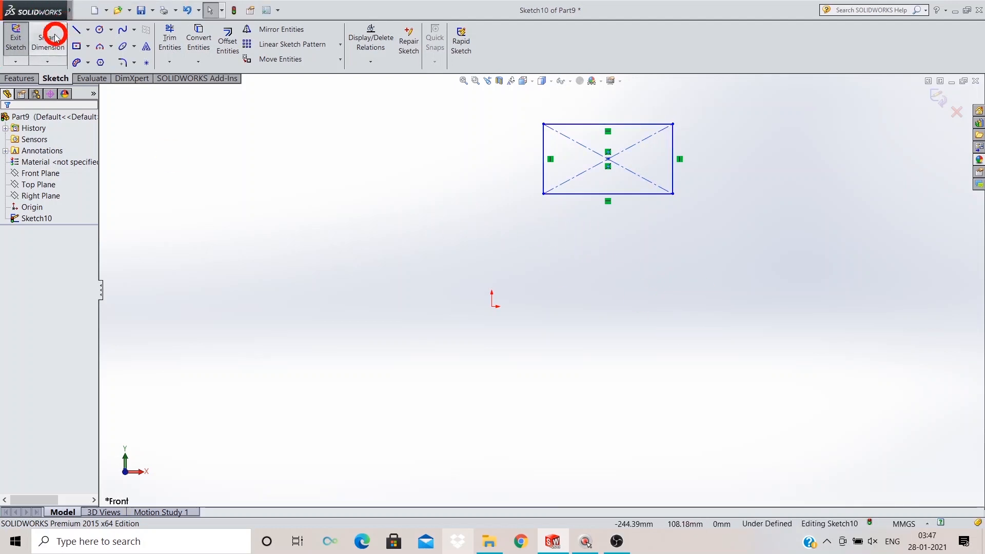
{"action": "left_click", "coordinate": [623, 195]}
{"action": "left_click", "coordinate": [623, 236]}
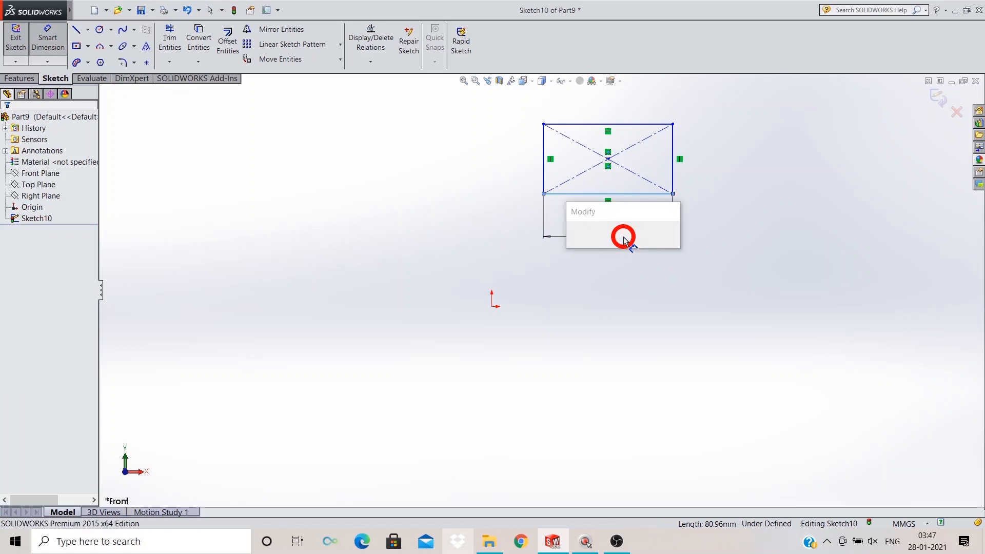
{"action": "type", "text": "50"}
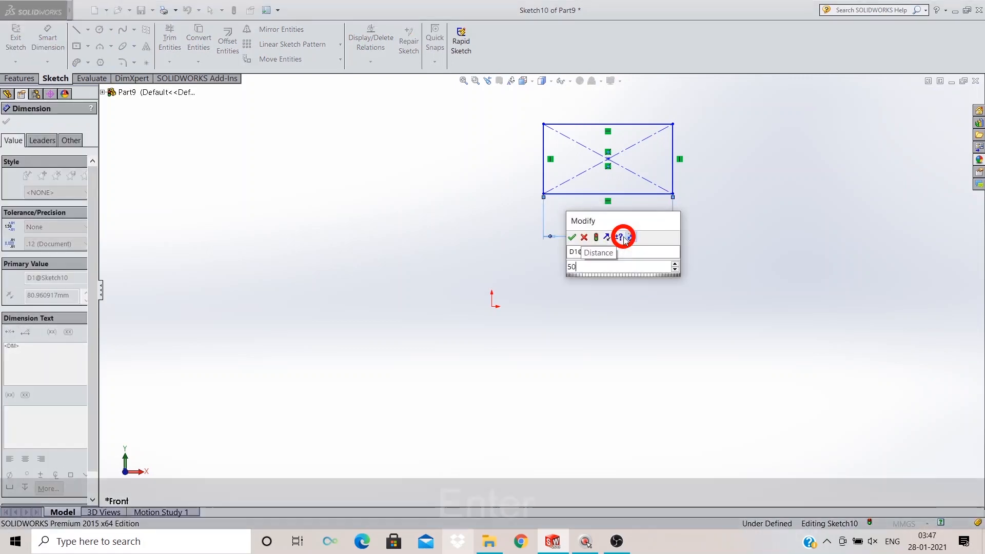
{"action": "key", "text": "Return"}
Dimension the rectangle's right edge as 30 mm, placing the dimension to the right of the rectangle.
{"action": "left_click", "coordinate": [672, 169]}
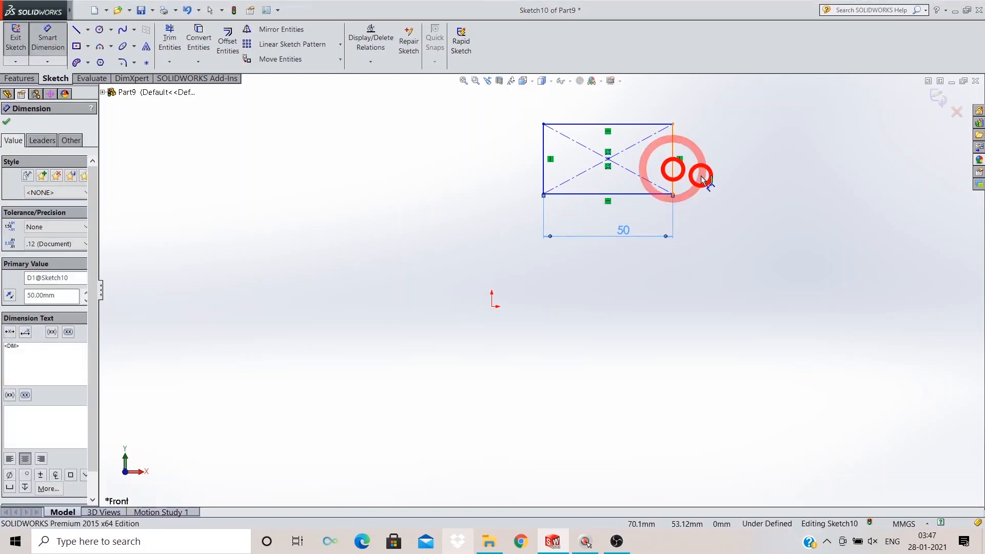
{"action": "left_click", "coordinate": [707, 171]}
{"action": "type", "text": "30"}
{"action": "key", "text": "Return"}
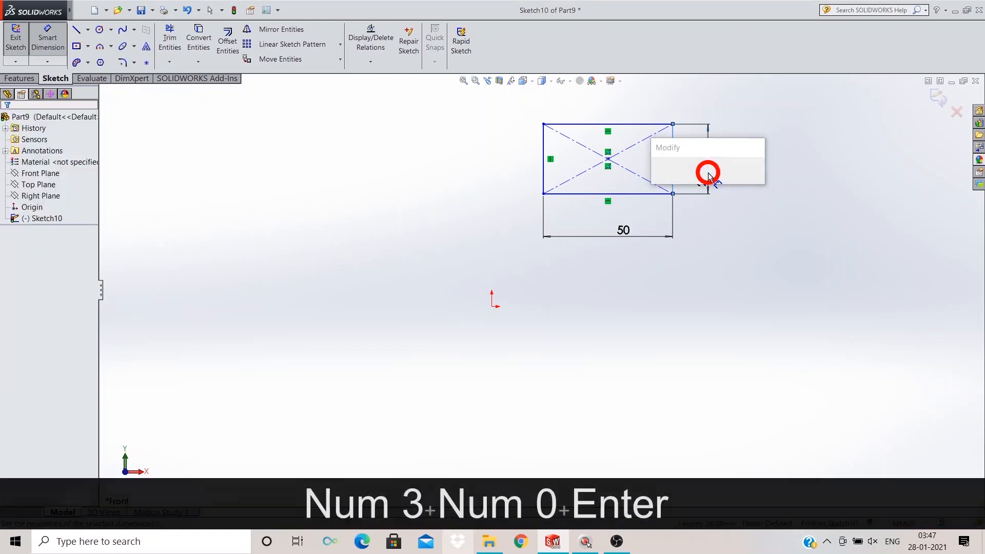
{"action": "left_click", "coordinate": [796, 380]}
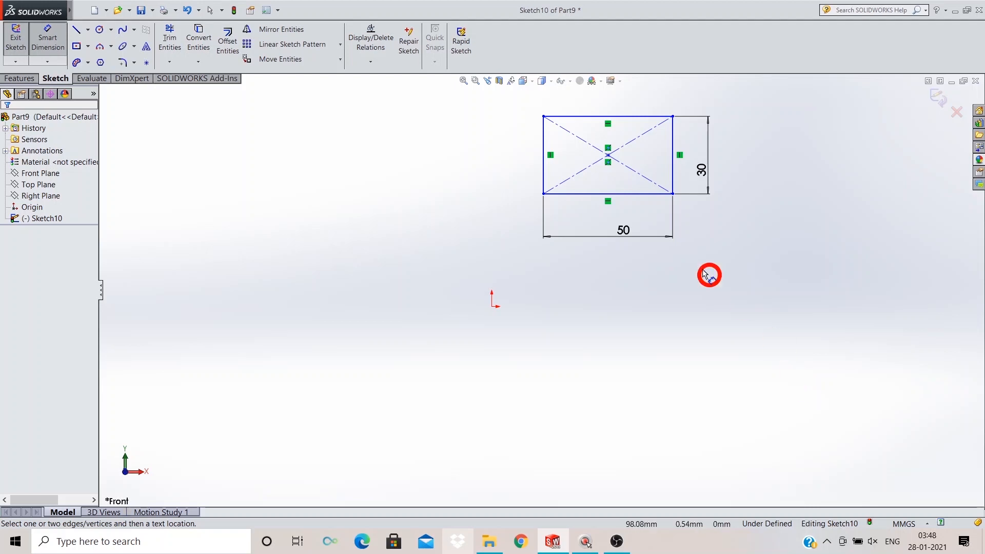
Dimension the horizontal distance between the rectangle's center point and the origin as 50 mm, placing it below the origin.
{"action": "left_click", "coordinate": [599, 174]}
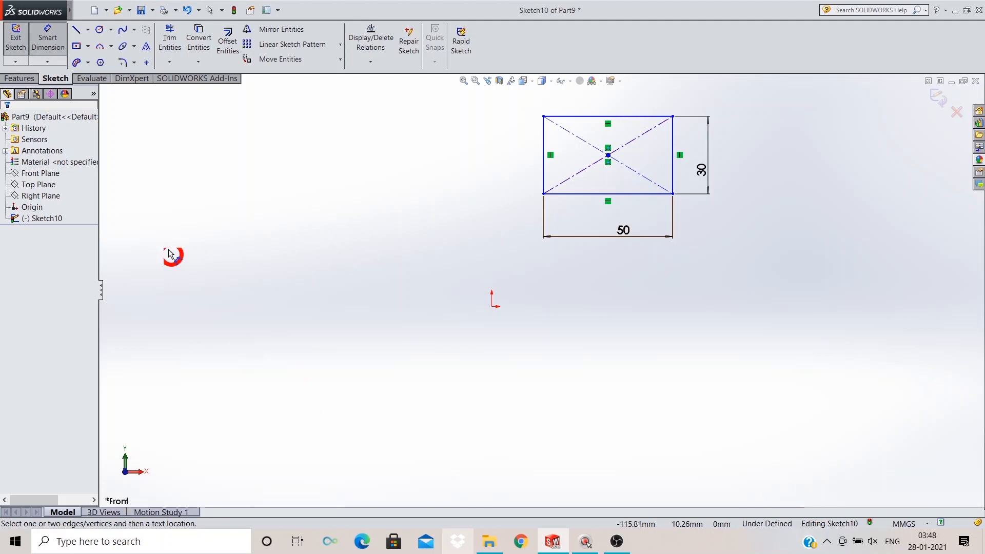
{"action": "left_click", "coordinate": [56, 38]}
{"action": "left_click", "coordinate": [55, 38]}
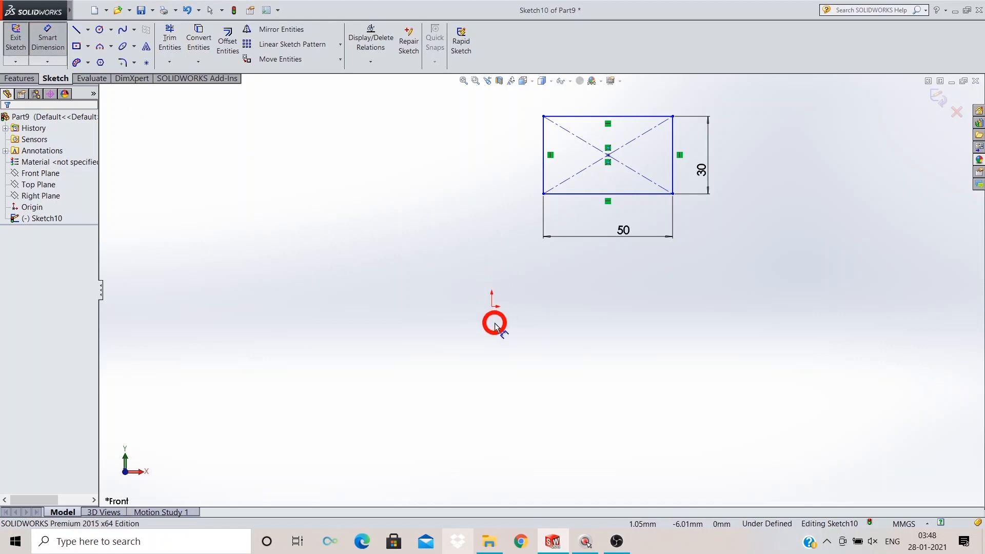
{"action": "left_click", "coordinate": [608, 155]}
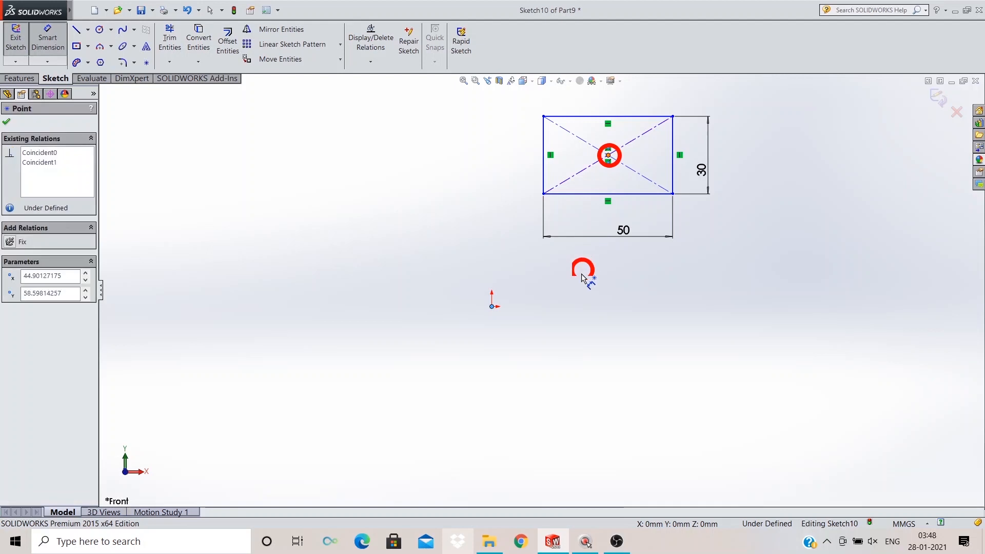
{"action": "left_click", "coordinate": [491, 306]}
{"action": "left_click", "coordinate": [551, 375]}
{"action": "type", "text": "50"}
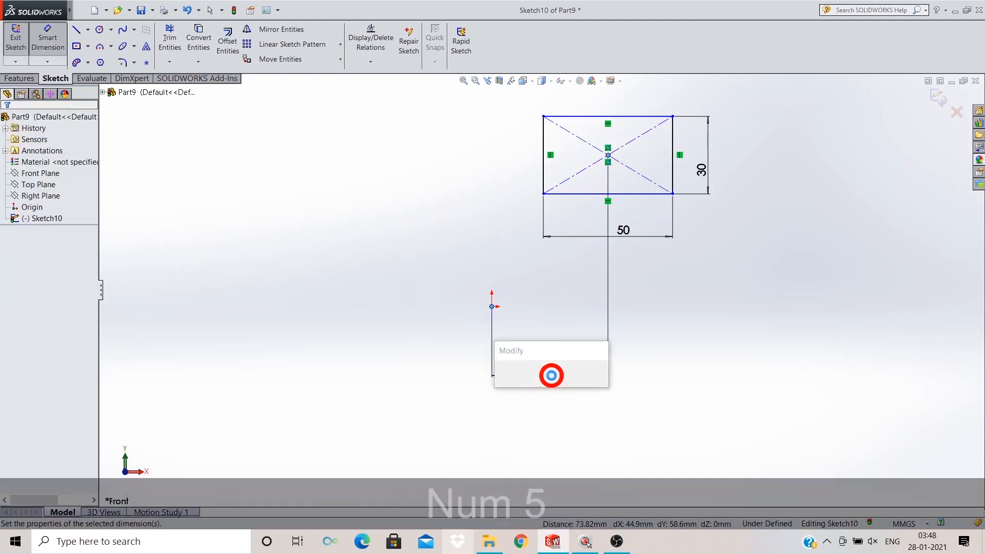
{"action": "key", "text": "Return"}
{"action": "left_click", "coordinate": [864, 317]}
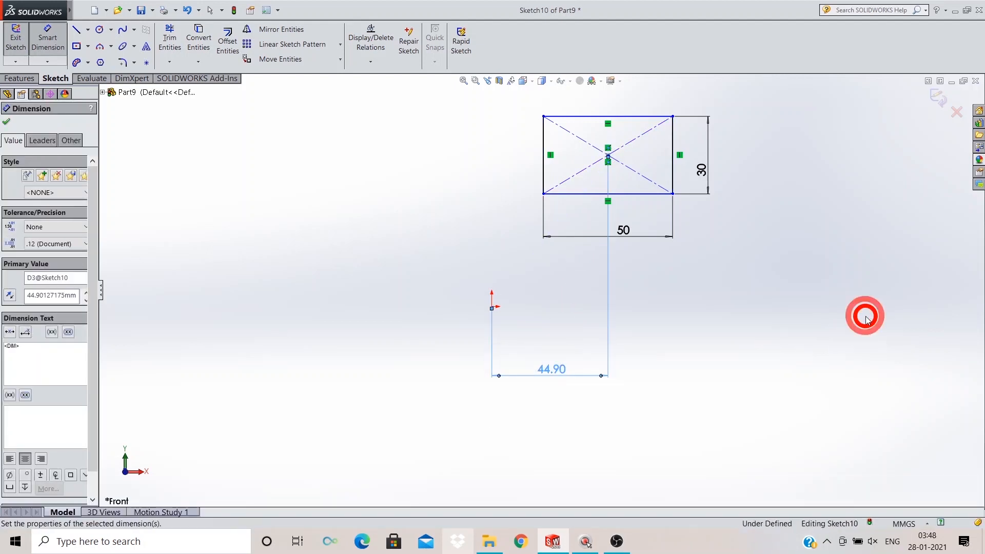
Dimension the vertical distance between the rectangle's center point and the origin as 60 mm, placing it left of the origin.
{"action": "left_click", "coordinate": [620, 155]}
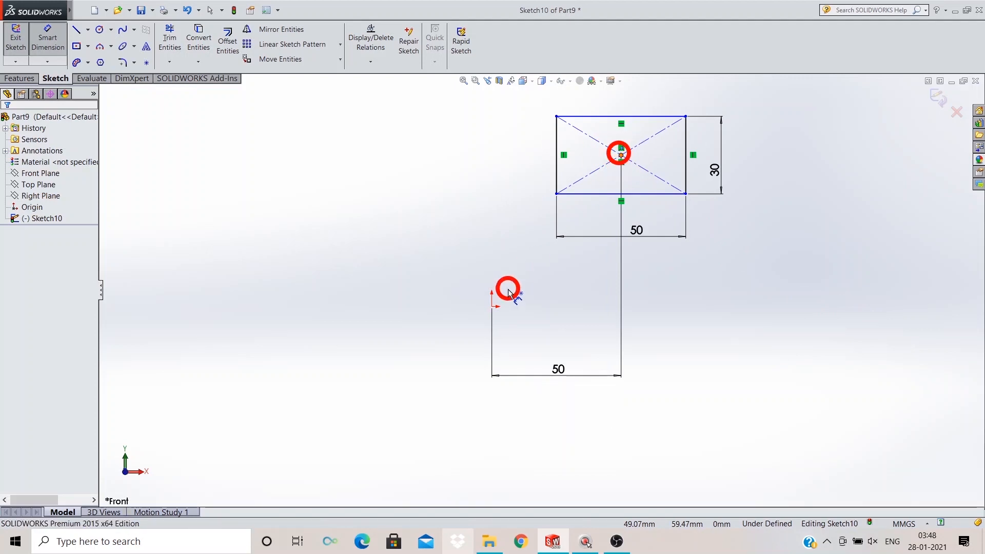
{"action": "left_click", "coordinate": [491, 306]}
{"action": "left_click", "coordinate": [399, 250]}
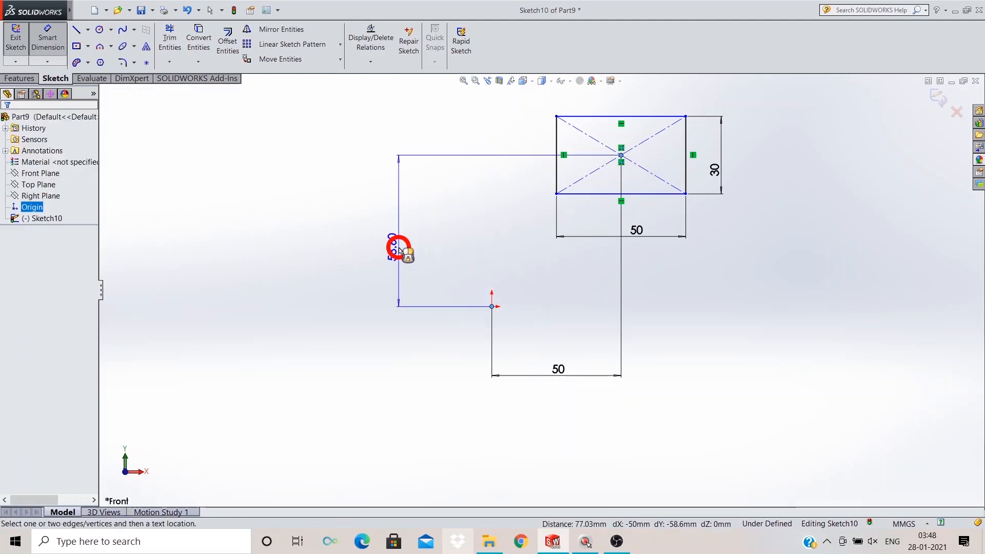
{"action": "type", "text": "60"}
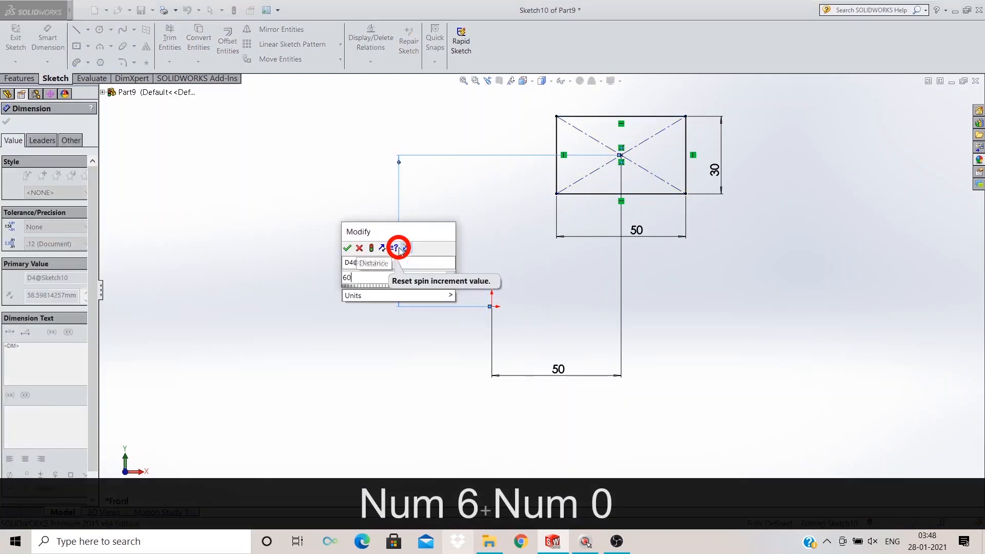
{"action": "key", "text": "Return"}
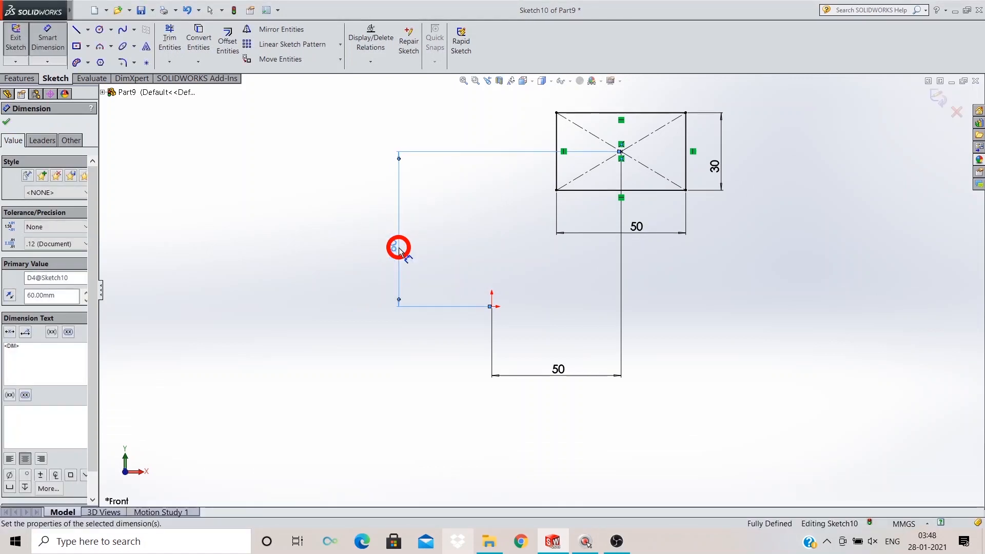